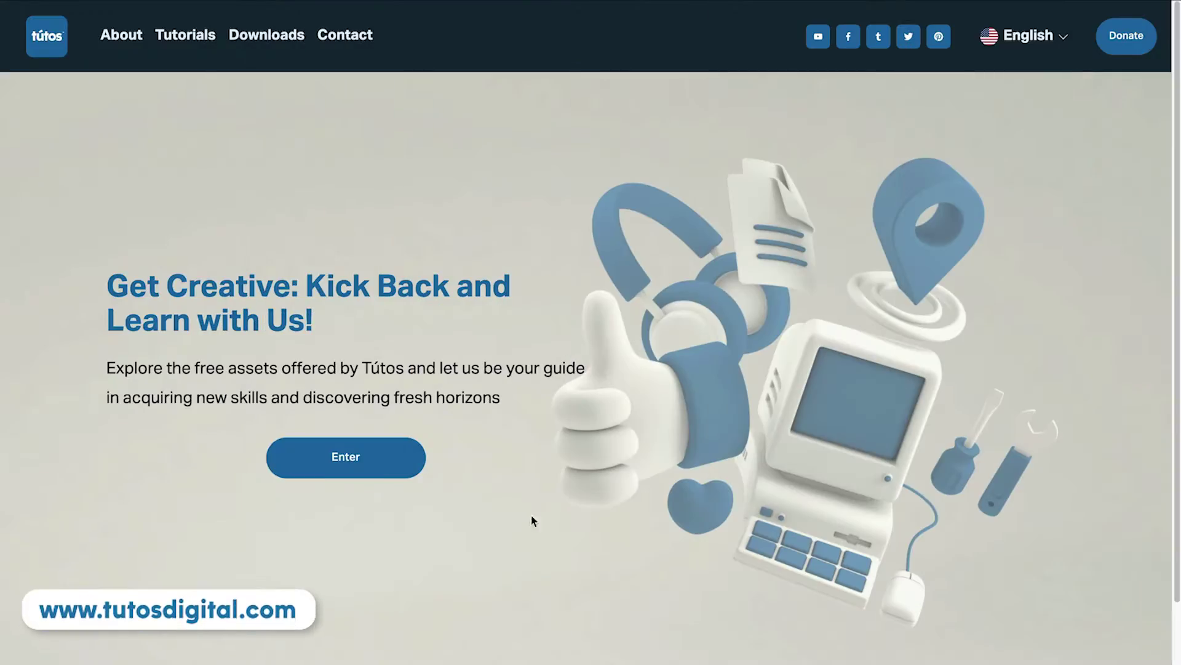
Enter the tutorial site and open its Cinema 4D downloads
left_click(354, 461)
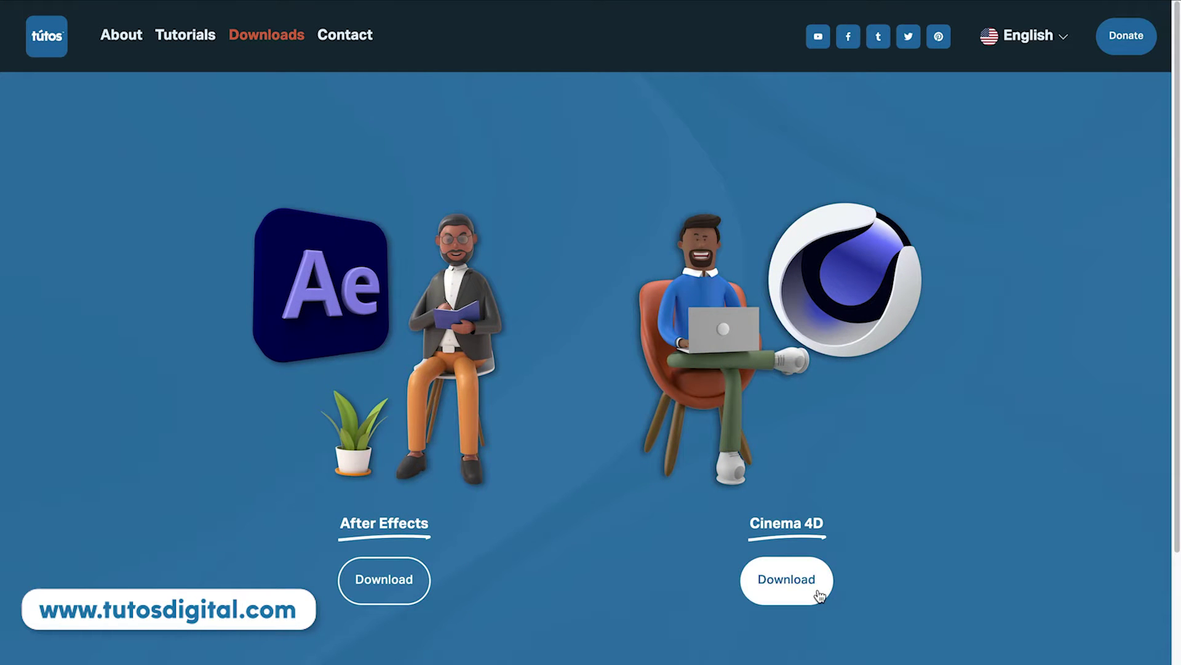
left_click(820, 593)
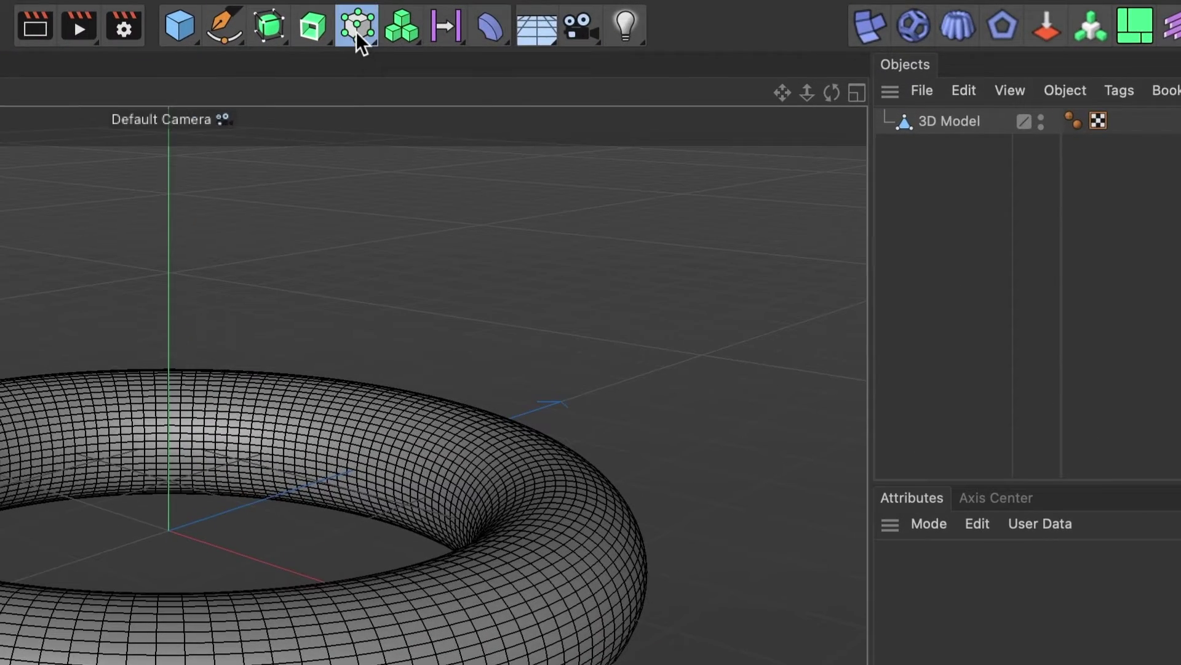
Create a Matrix object, place it below 3D Model in the object hierarchy and rename it Matrix A
left_click(355, 31)
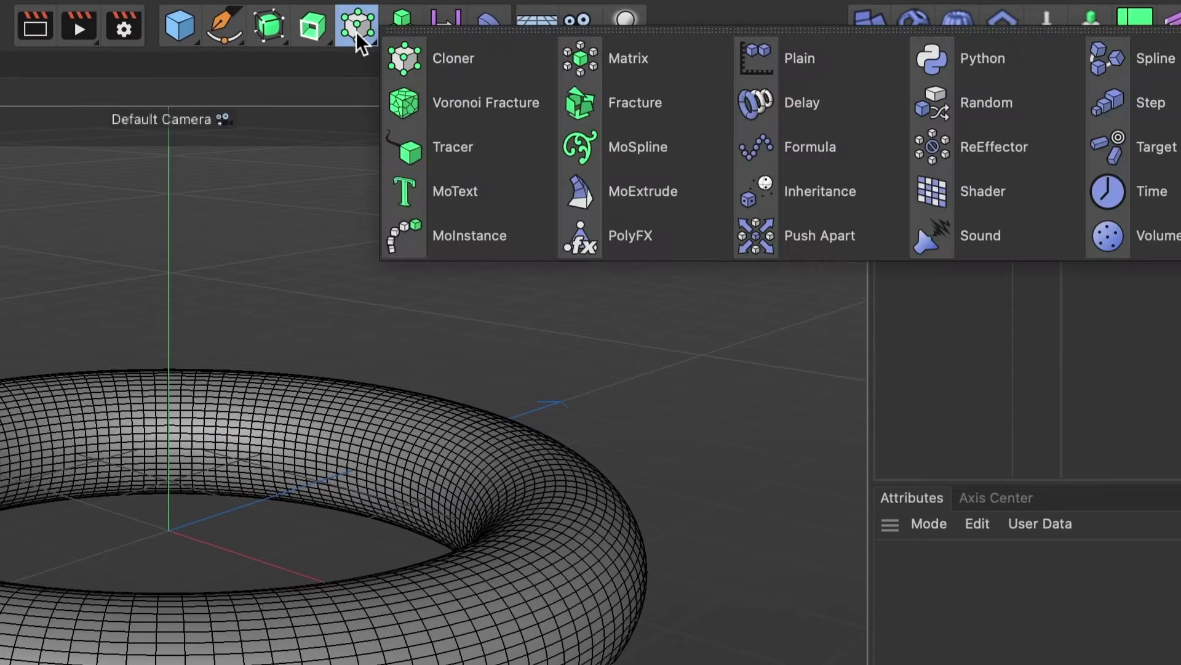
left_click(585, 60)
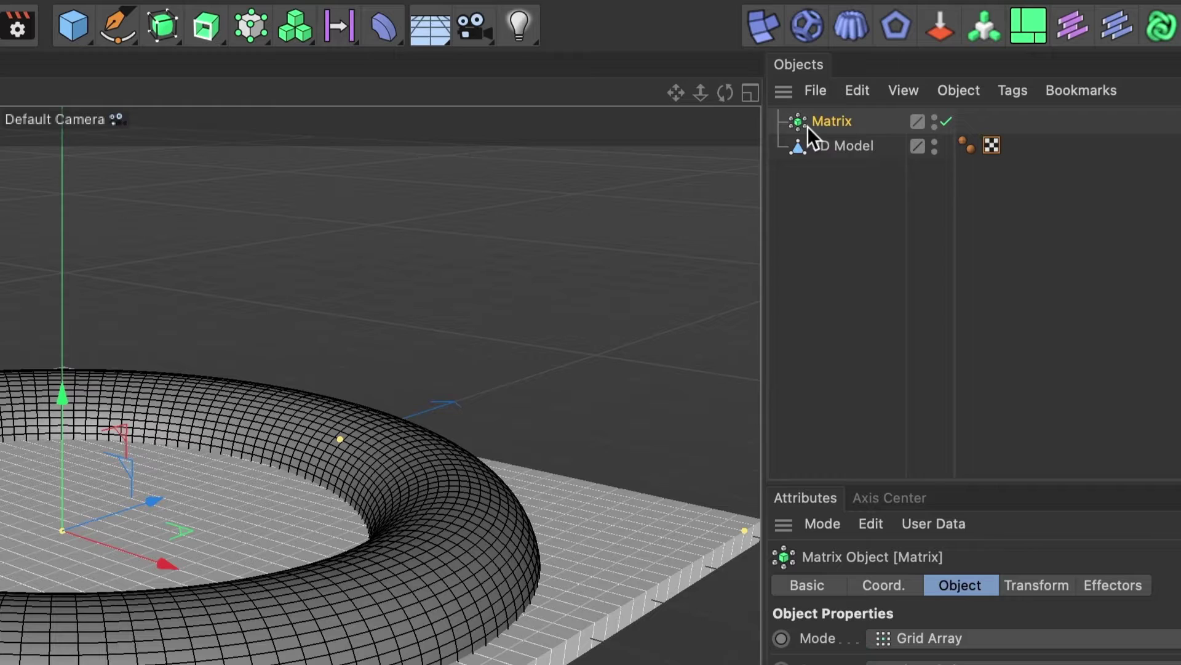
left_click_drag(829, 123, 828, 154)
double_click(839, 146)
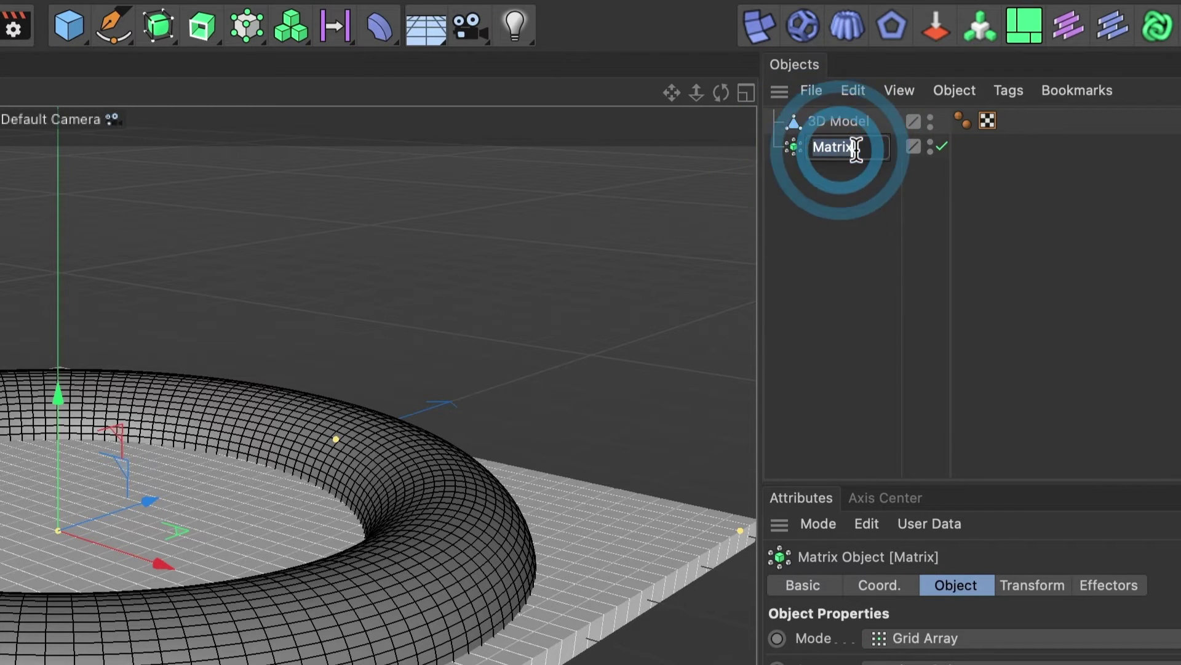
type("A")
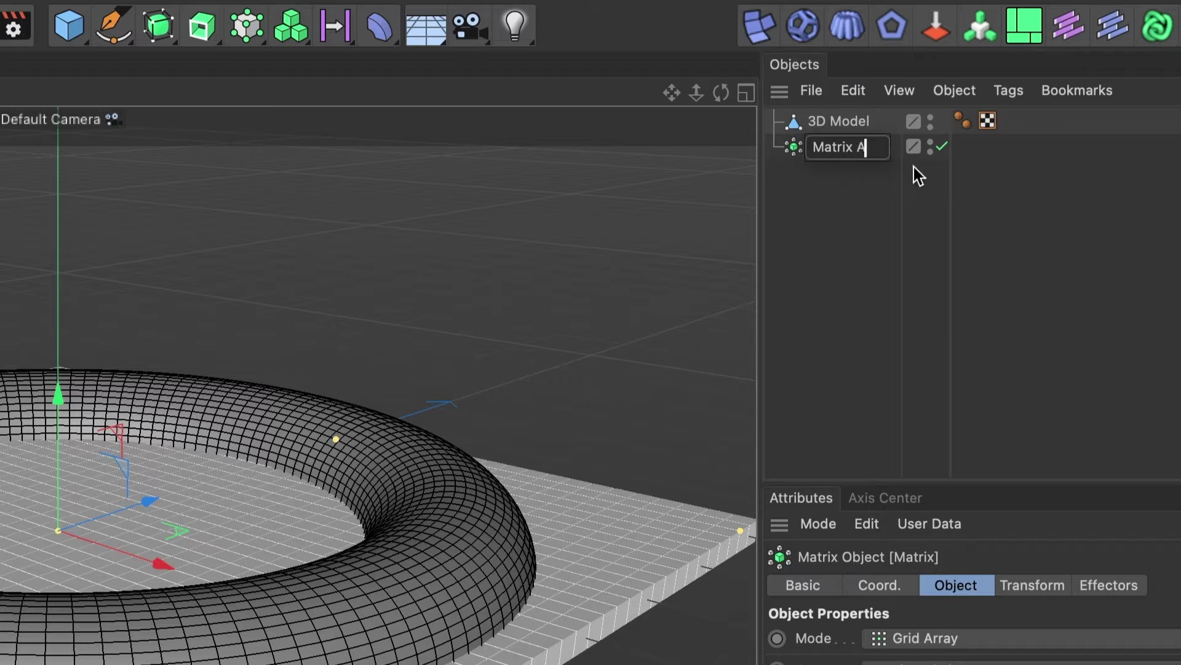
key("Return")
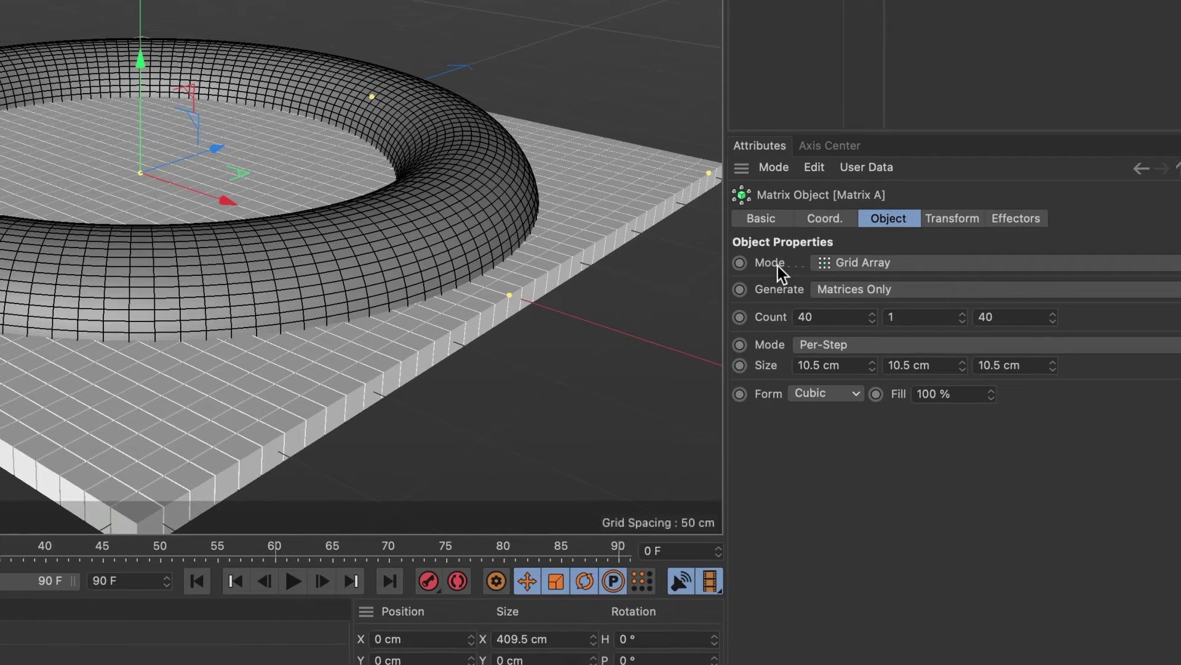
Switch Matrix A to Object mode, assign 3D Model as its source and set the count to 10000
left_click(847, 270)
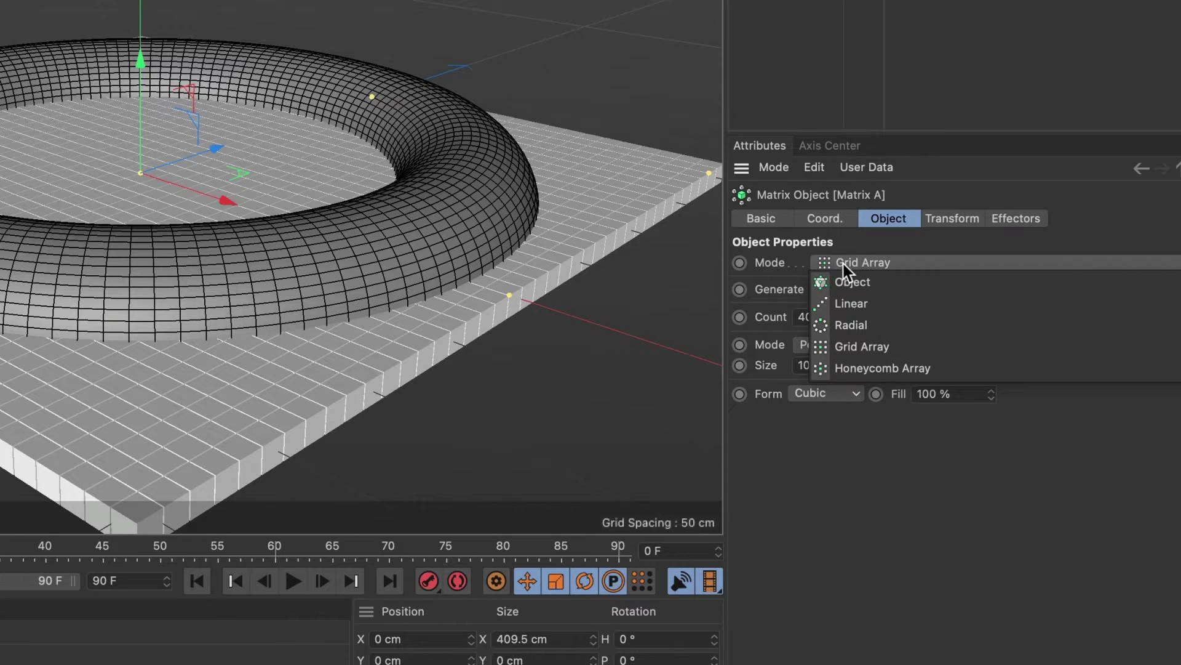
left_click(845, 280)
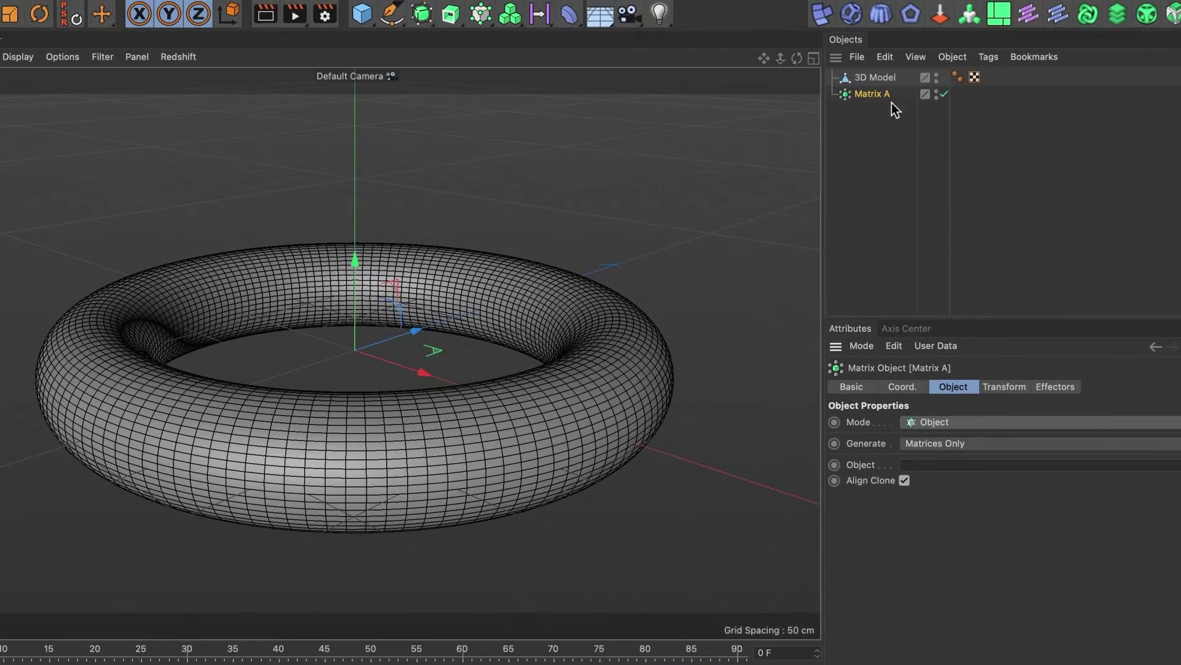
left_click_drag(885, 78, 918, 468)
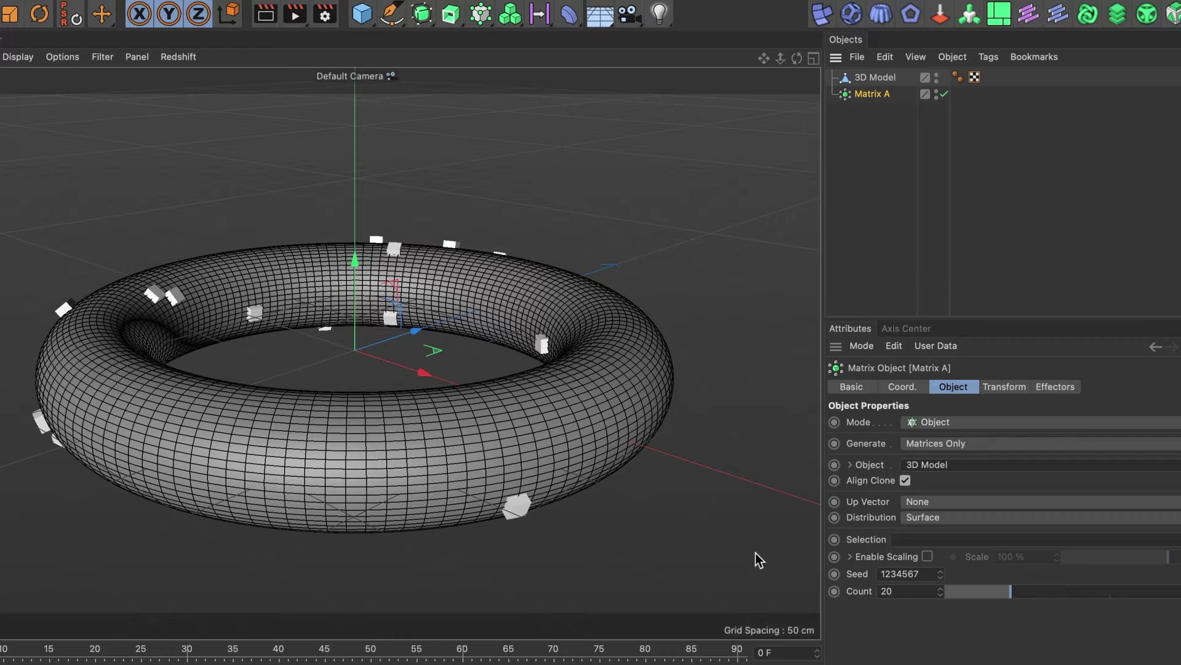
scroll(896, 591, "down", 10)
left_click(855, 591)
left_click_drag(855, 590, 874, 591)
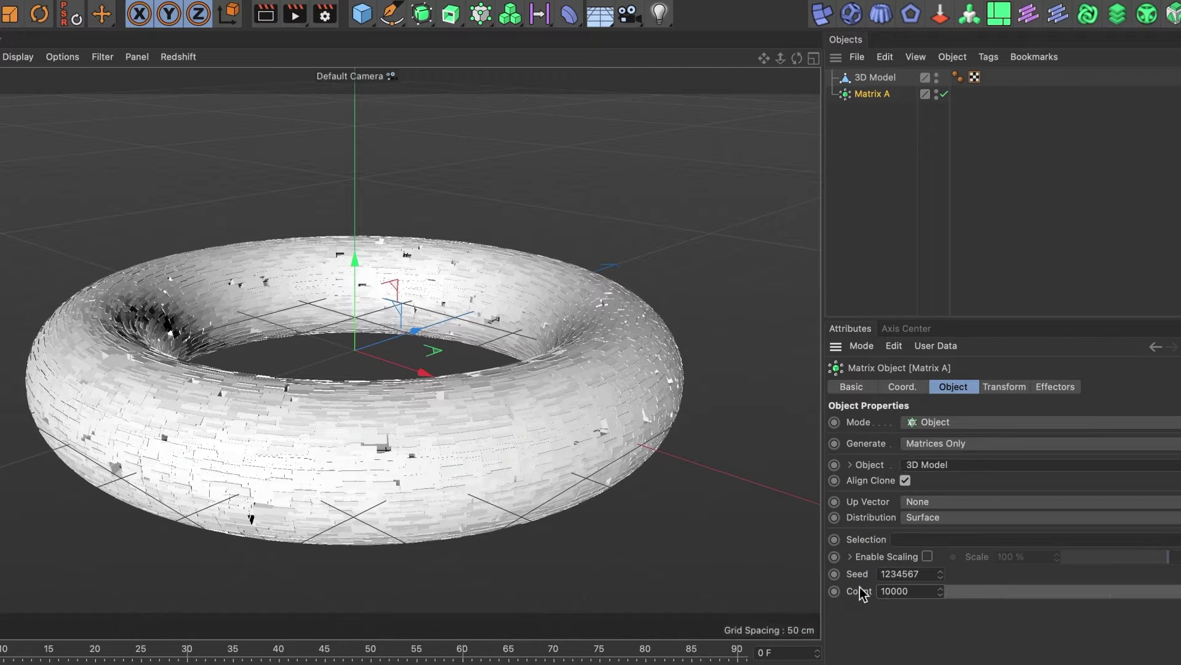
Set Matrix A's transform scale to 0.1 on X, Y and Z and hide it in the viewport
left_click(1005, 390)
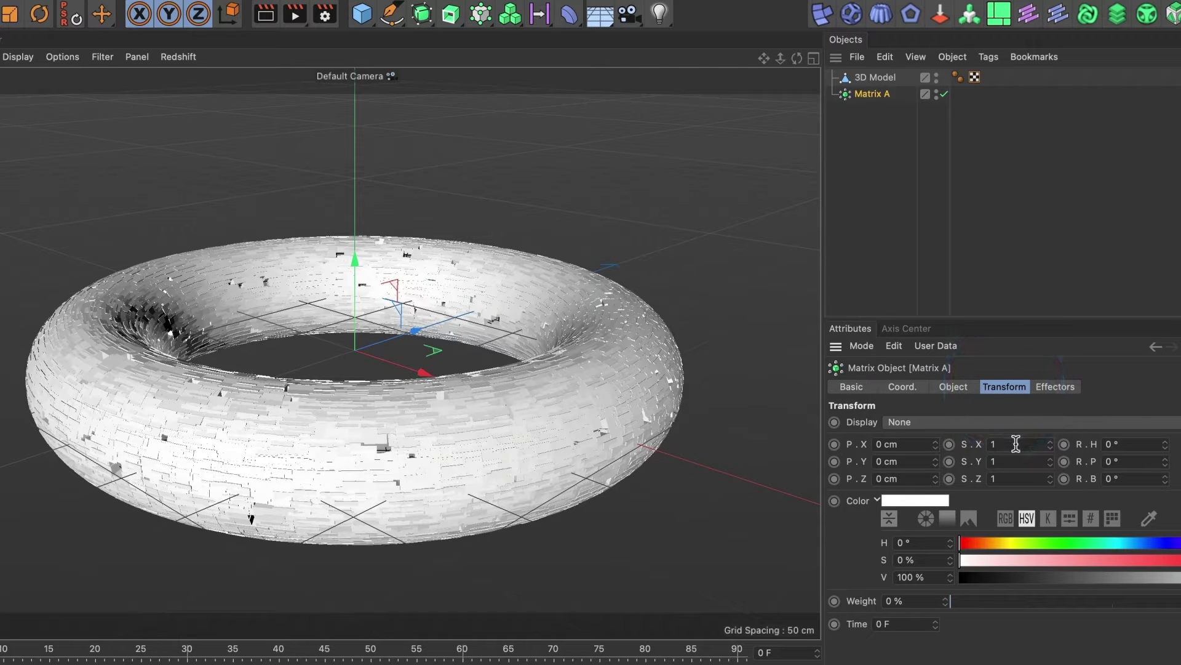
left_click(983, 444)
type(".1")
left_click(981, 461)
type(".1")
left_click(964, 483)
type(".1")
key("Return")
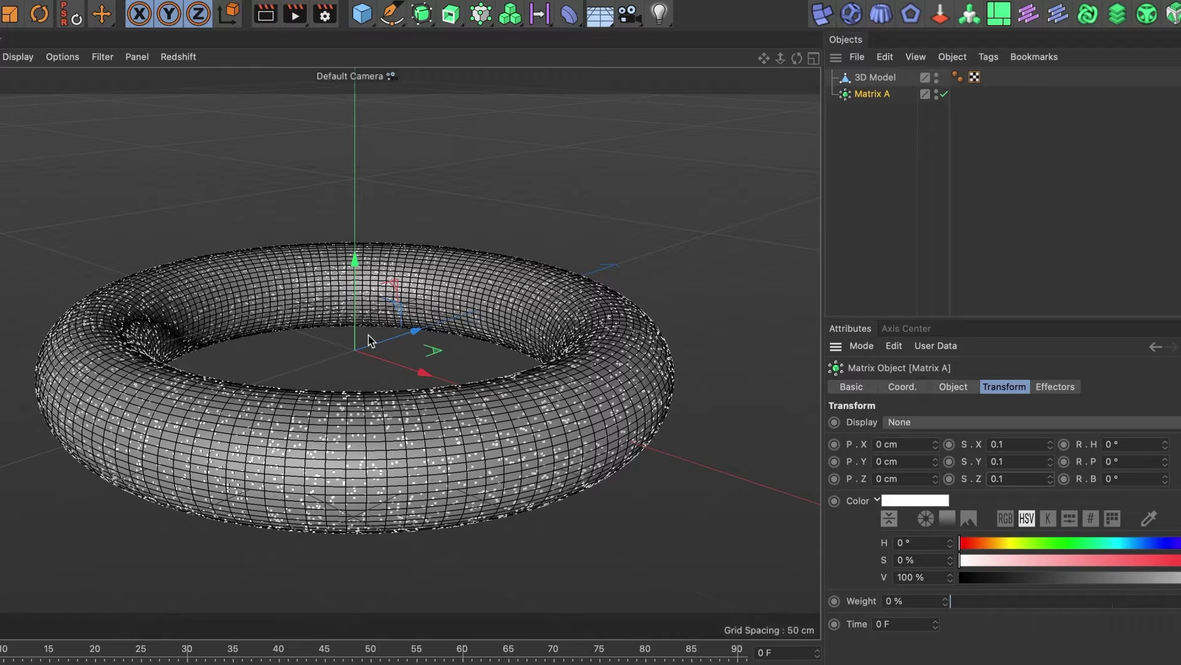
left_click(936, 91)
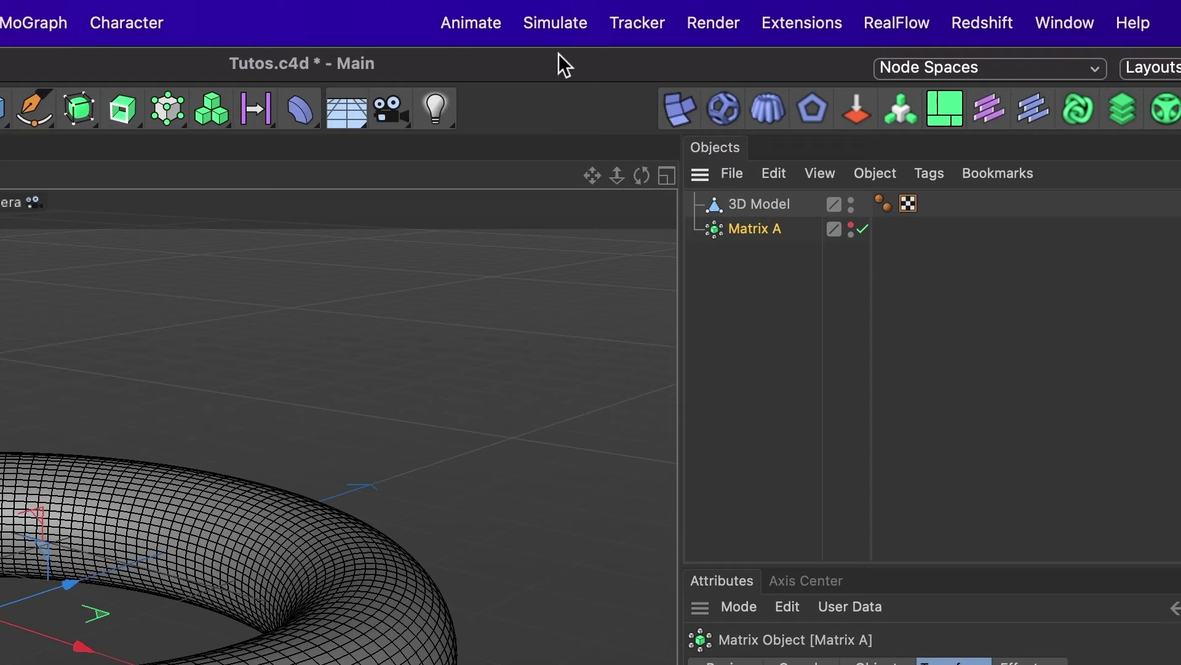
Add a particle Emitter to the scene
left_click(551, 22)
mouse_move(581, 147)
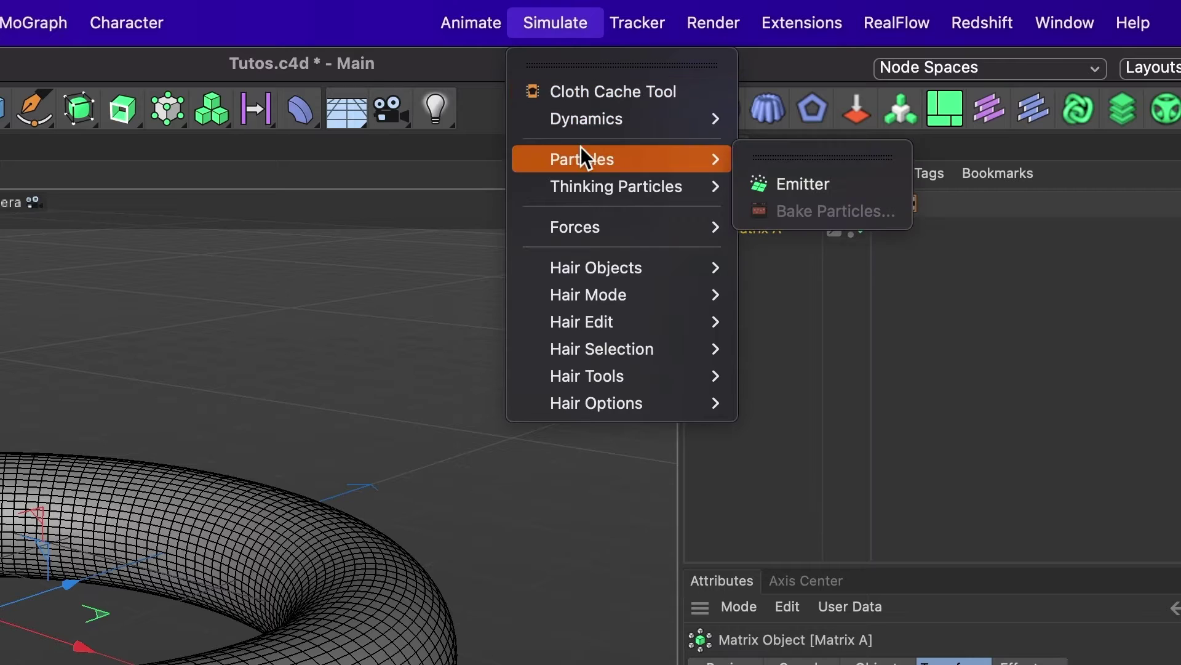
left_click(773, 181)
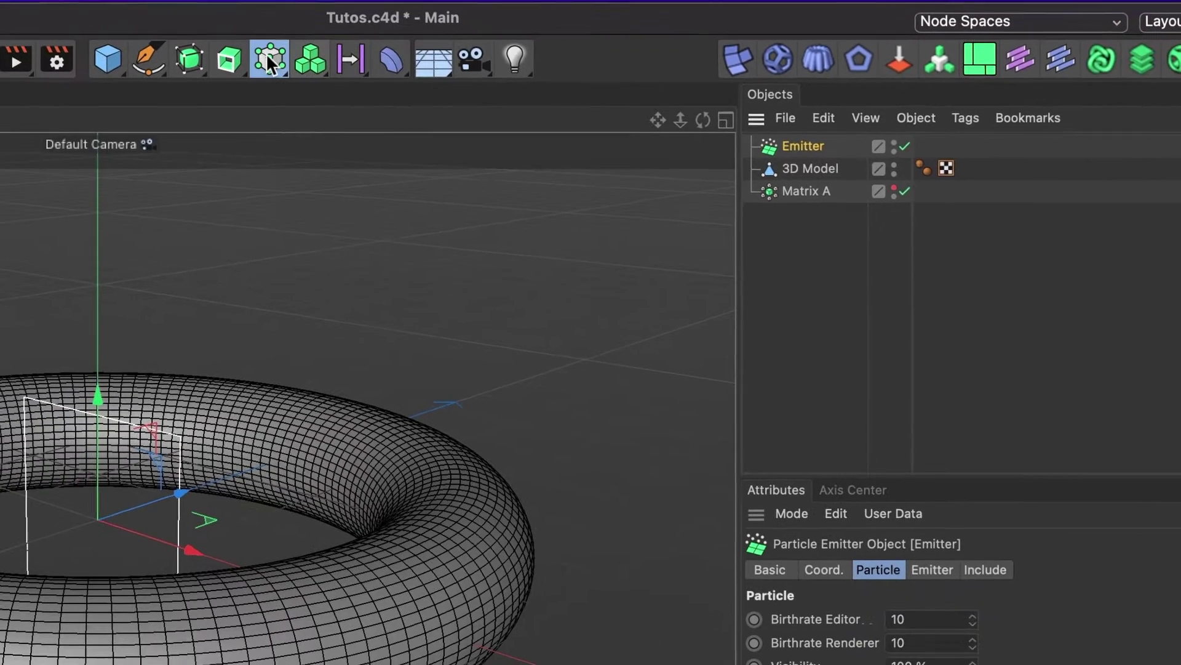
Create a second Matrix object and rename it Matrix B
left_click(269, 62)
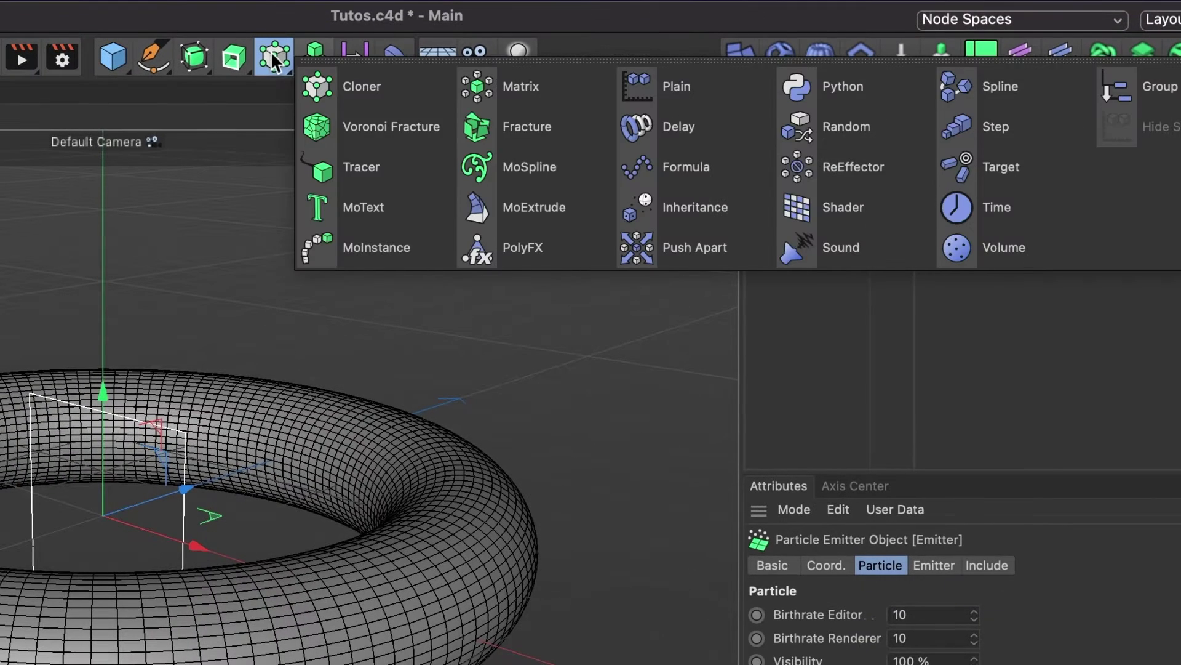
left_click(493, 97)
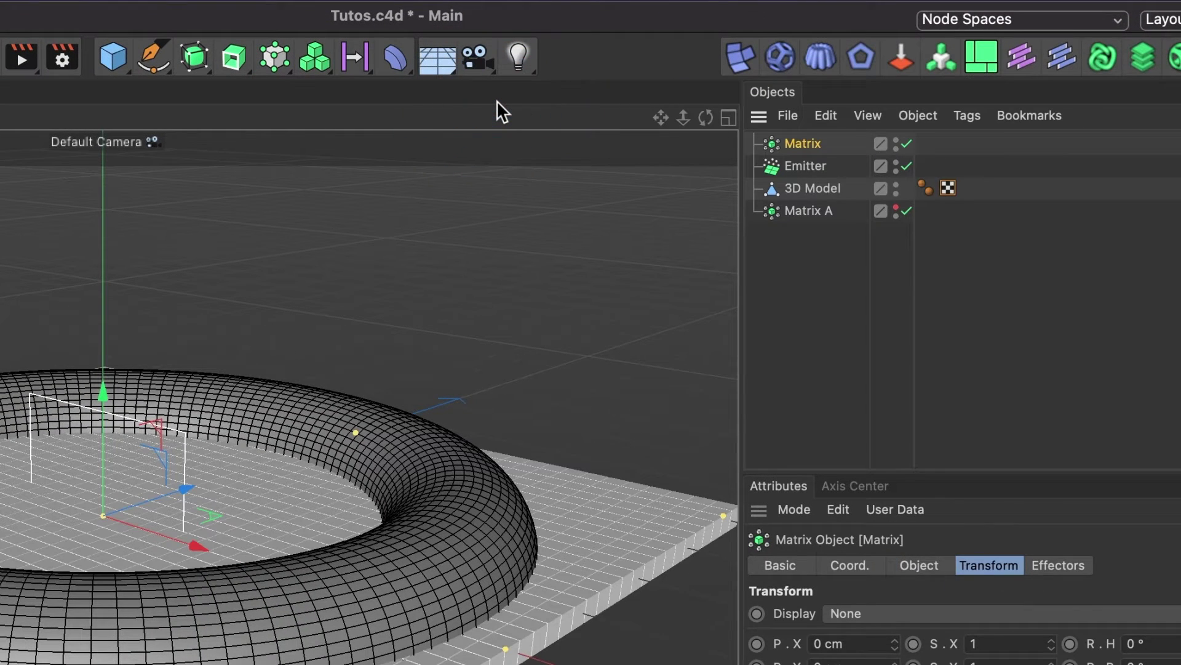
double_click(802, 143)
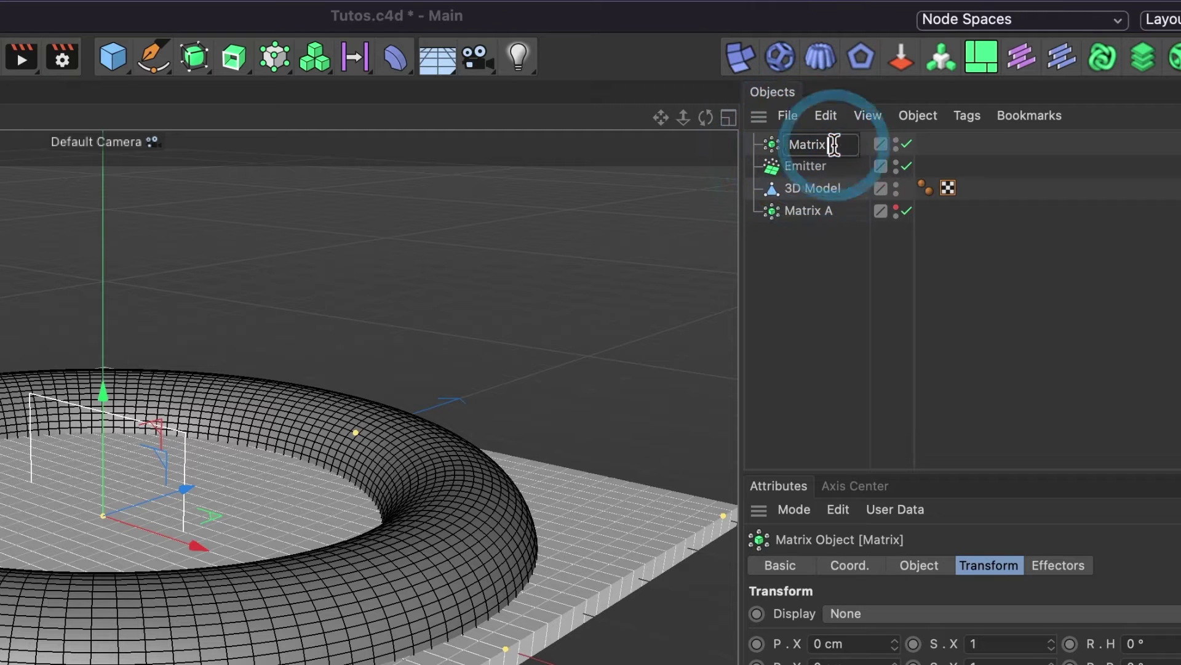
type("B")
key("Return")
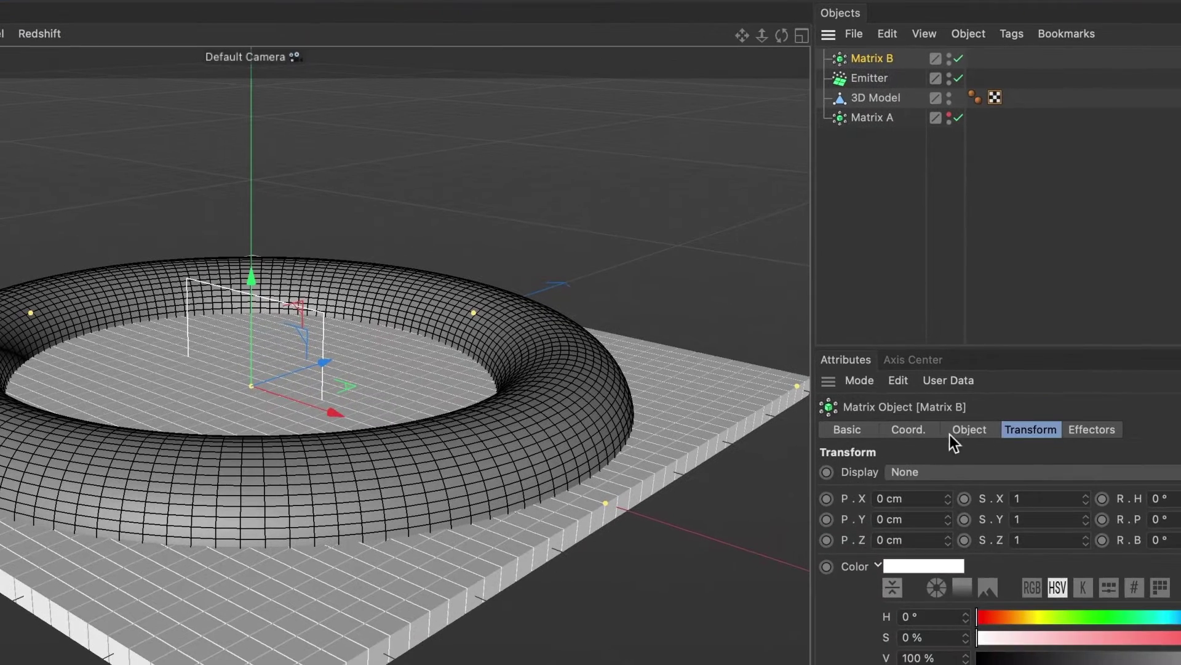
Switch Matrix B to Object mode and assign the Emitter as its source object
left_click(908, 565)
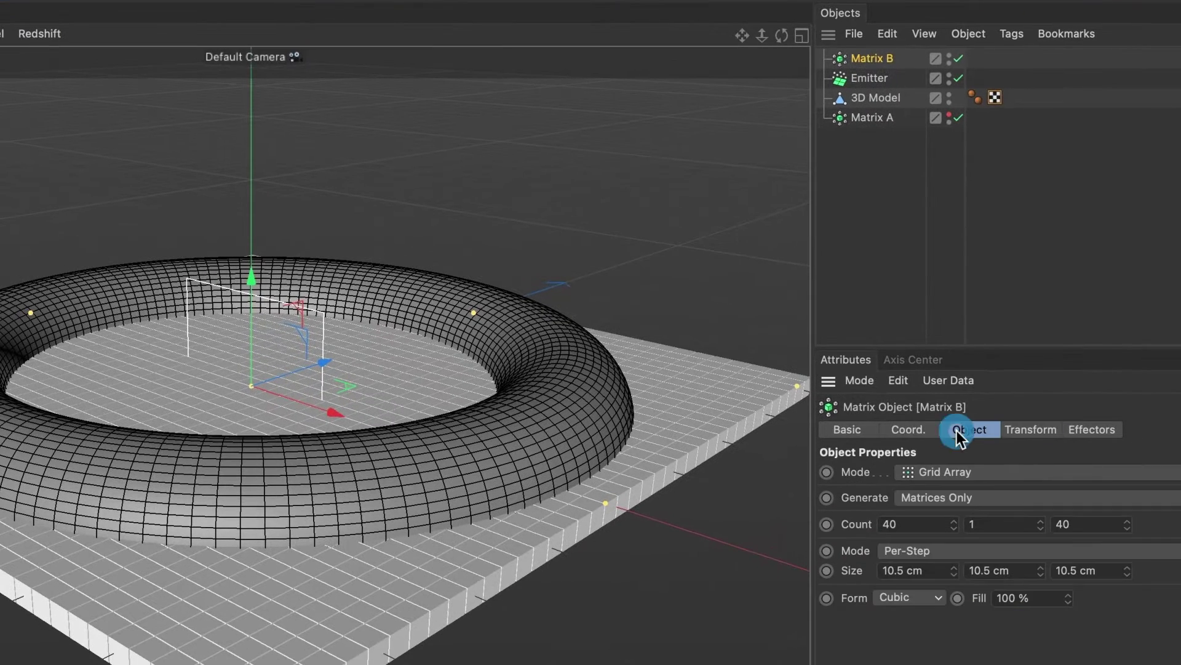
left_click(949, 471)
left_click(947, 486)
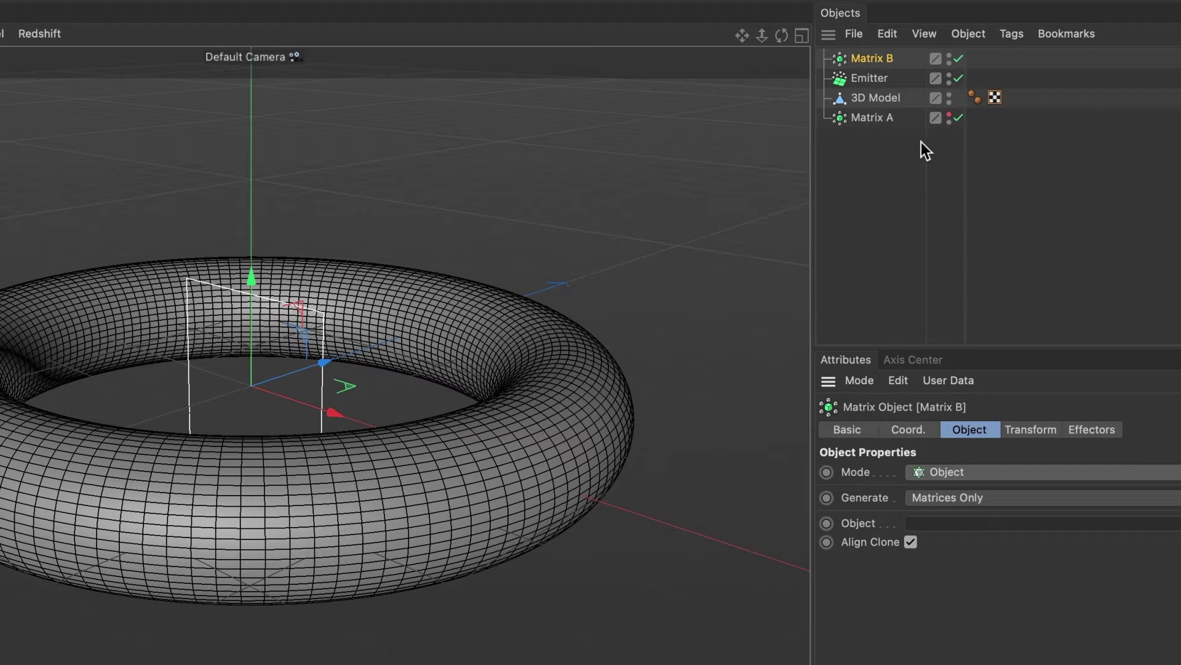
left_click_drag(873, 78, 940, 523)
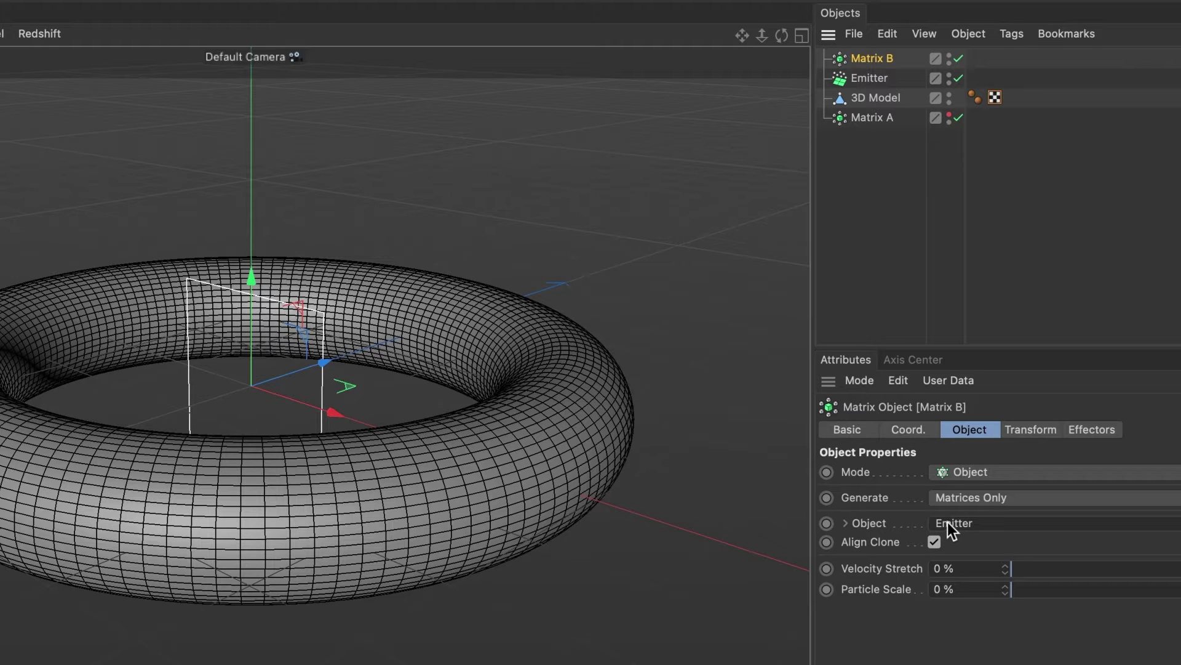
Set the Emitter's editor and renderer birthrates to 200 and its particle lifetime to 100 F
left_click(880, 79)
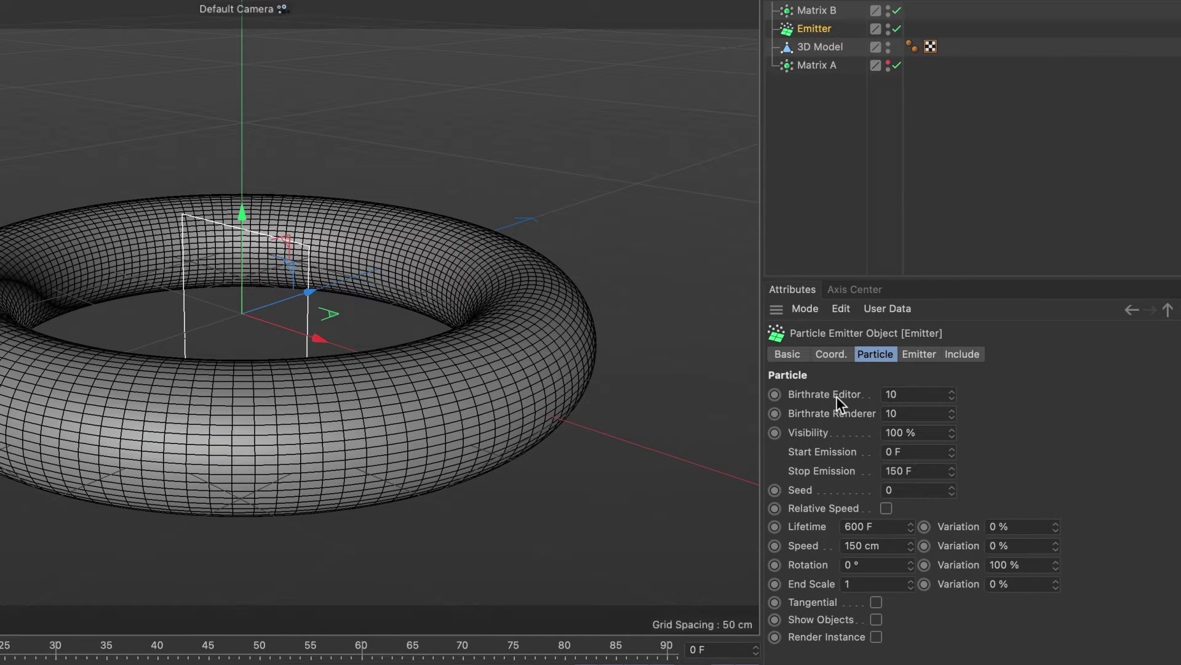
left_click(874, 394)
left_click(877, 415)
type("200")
left_click_drag(881, 526, 820, 523)
type("100")
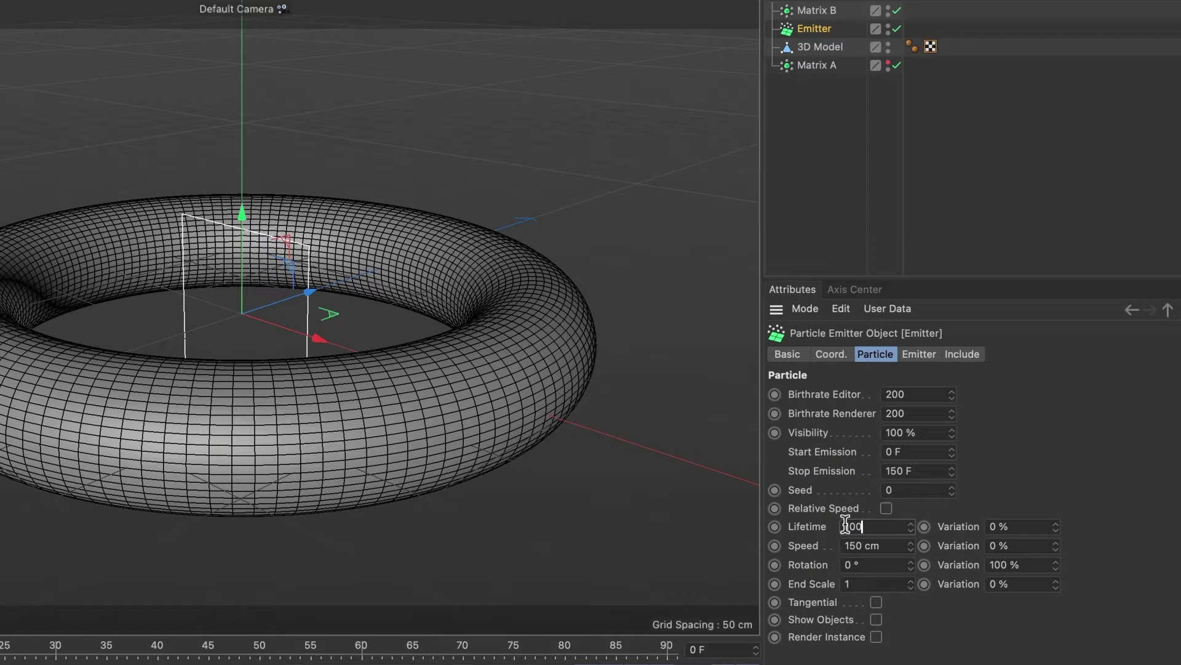
key("Return")
Set the Emitter's speed to 200 cm with 15 % variation and its end scale to 0
left_click_drag(889, 545, 829, 539)
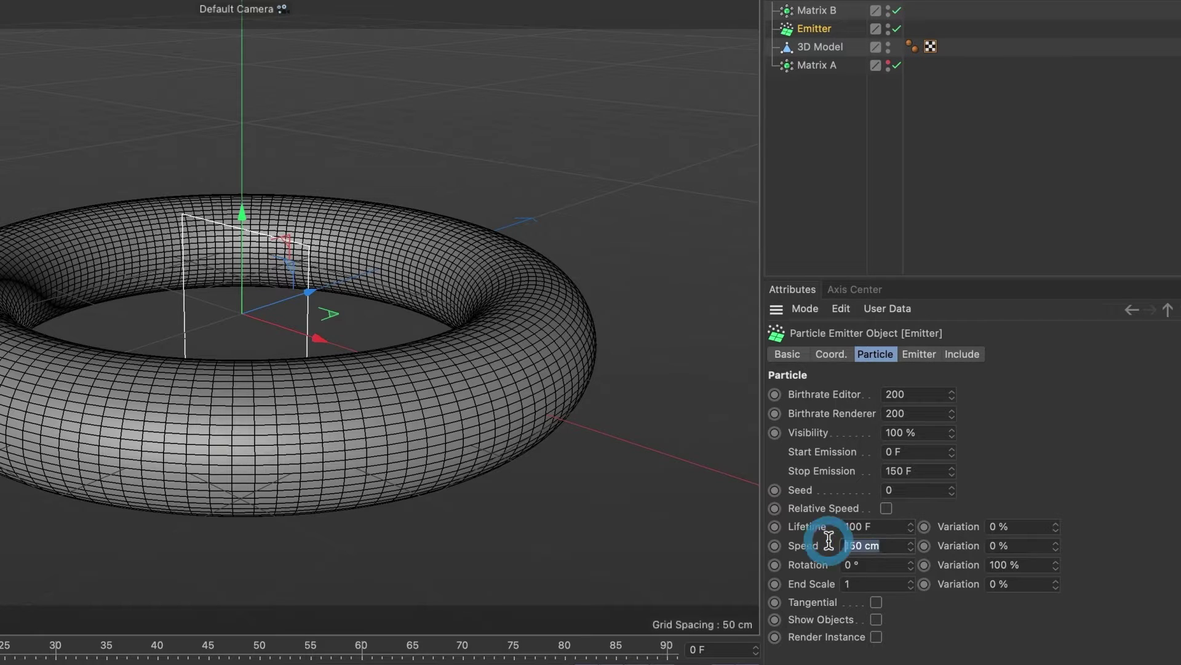
type("200")
key("Return")
left_click(839, 584)
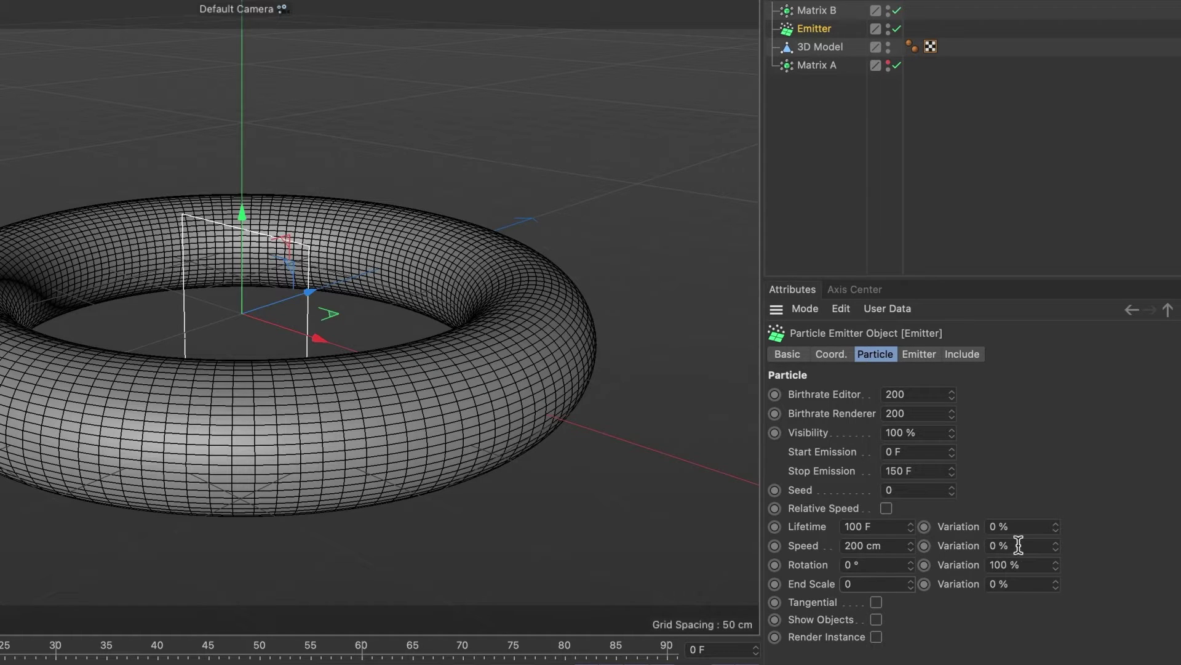
left_click(981, 543)
type("15")
Rotate the Emitter to a pitch of 90° so it emits upward
left_click(848, 355)
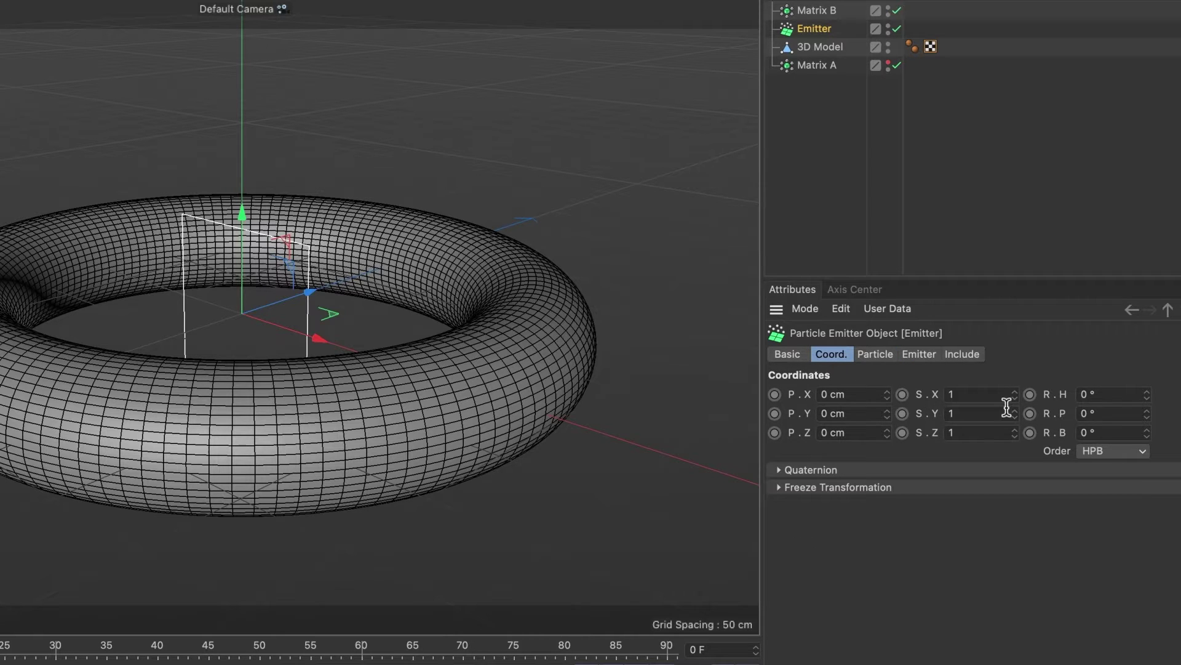
left_click(1074, 414)
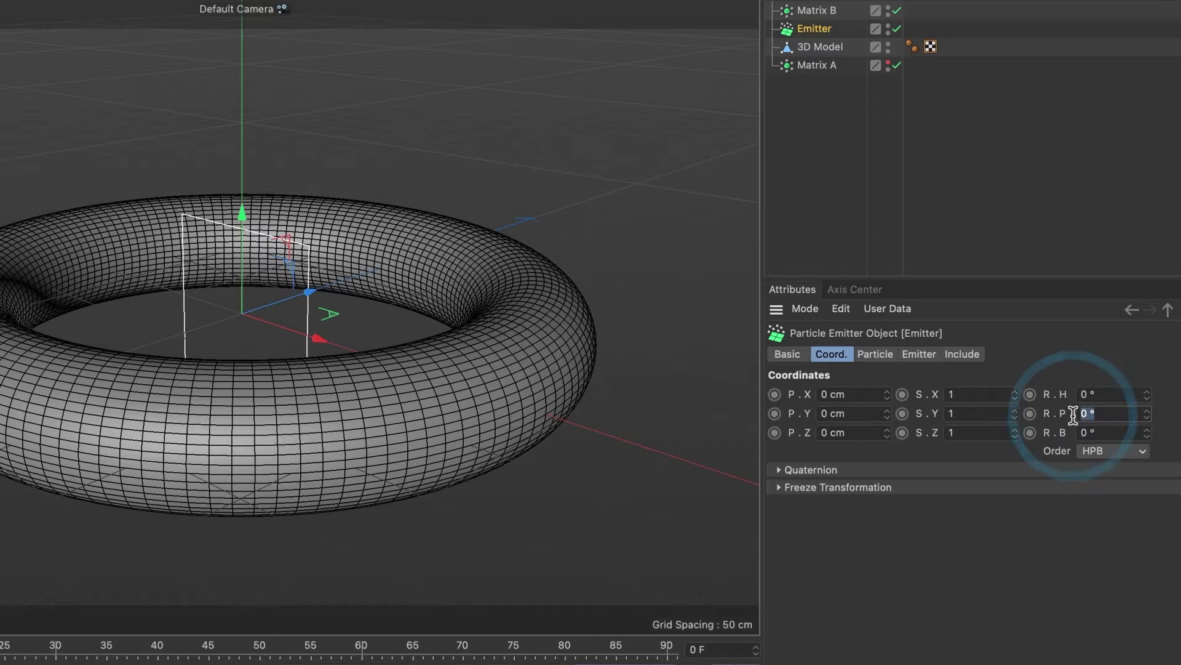
type("90")
key("Return")
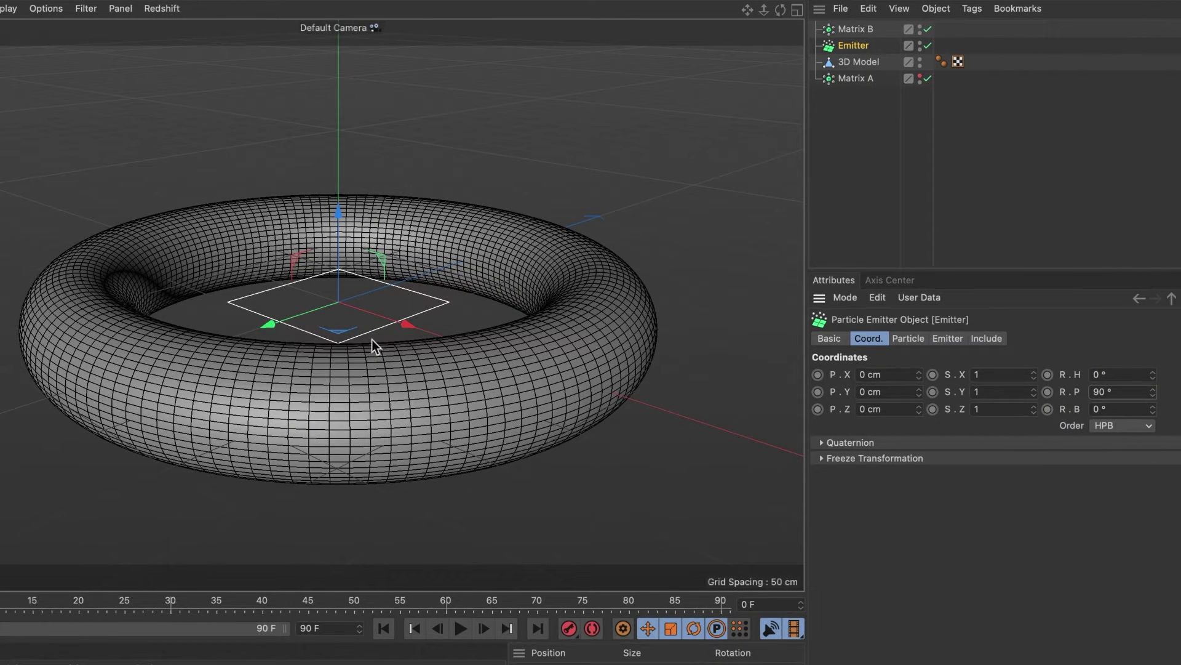
Play the animation to preview the emitted particles, stop it and hide the Emitter in the viewport
left_click(461, 628)
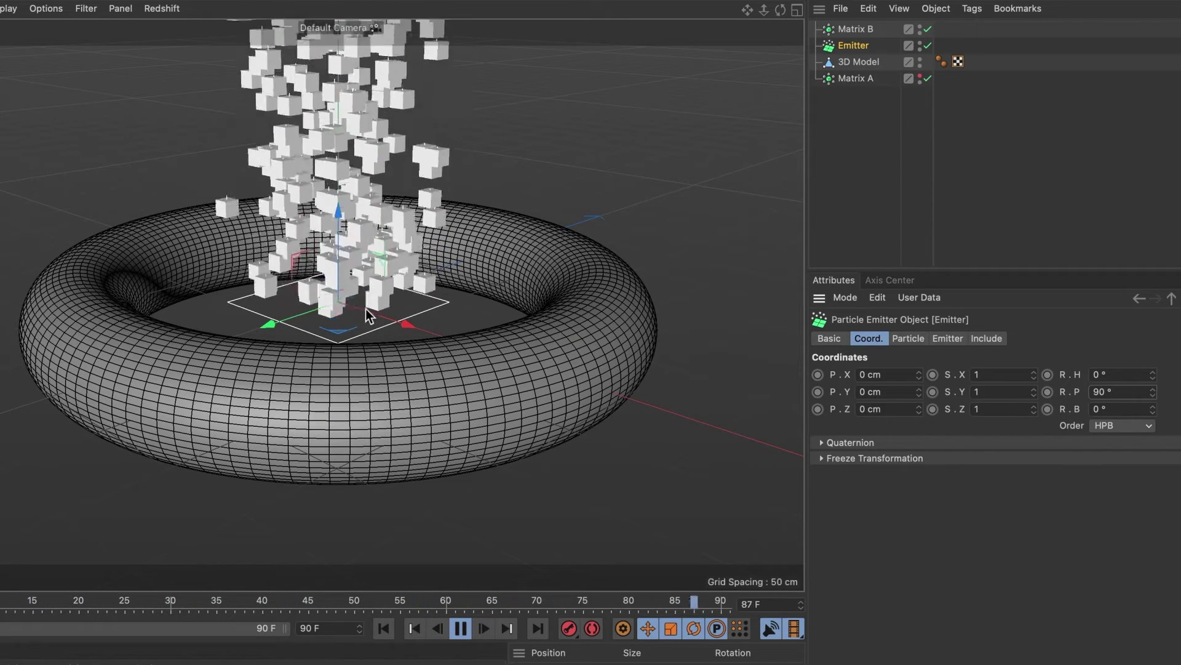
left_click(460, 628)
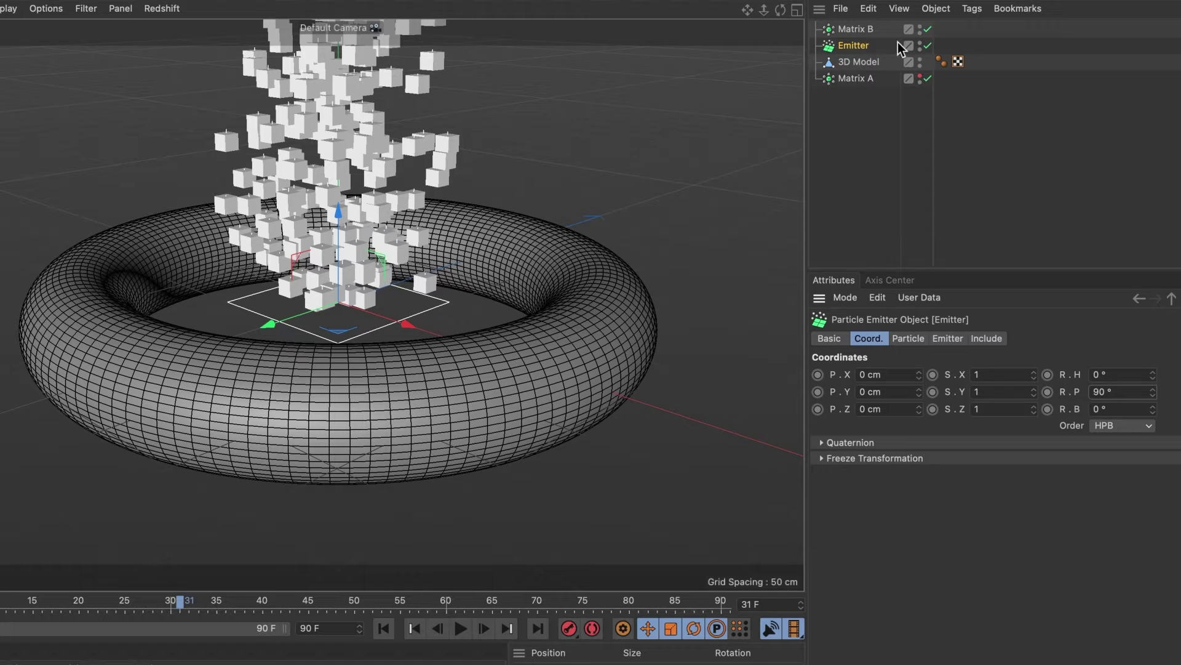
left_click(927, 46)
left_click(926, 46)
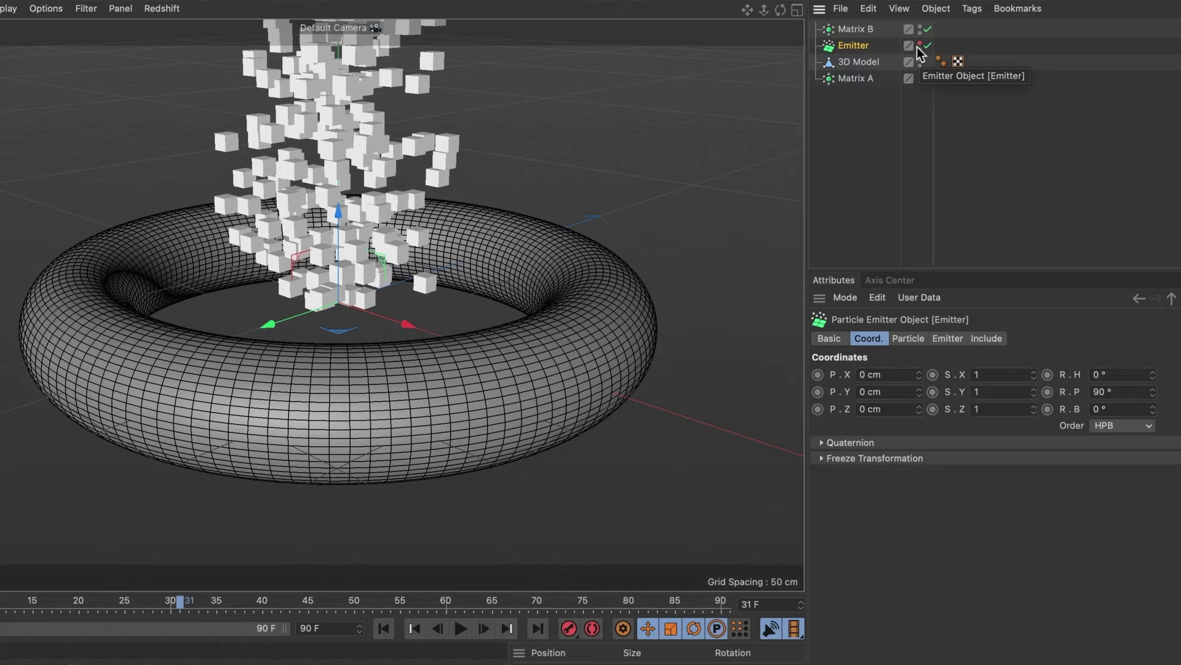
Add an Inheritance effector to Matrix B and return the animation to its first frame
left_click(859, 30)
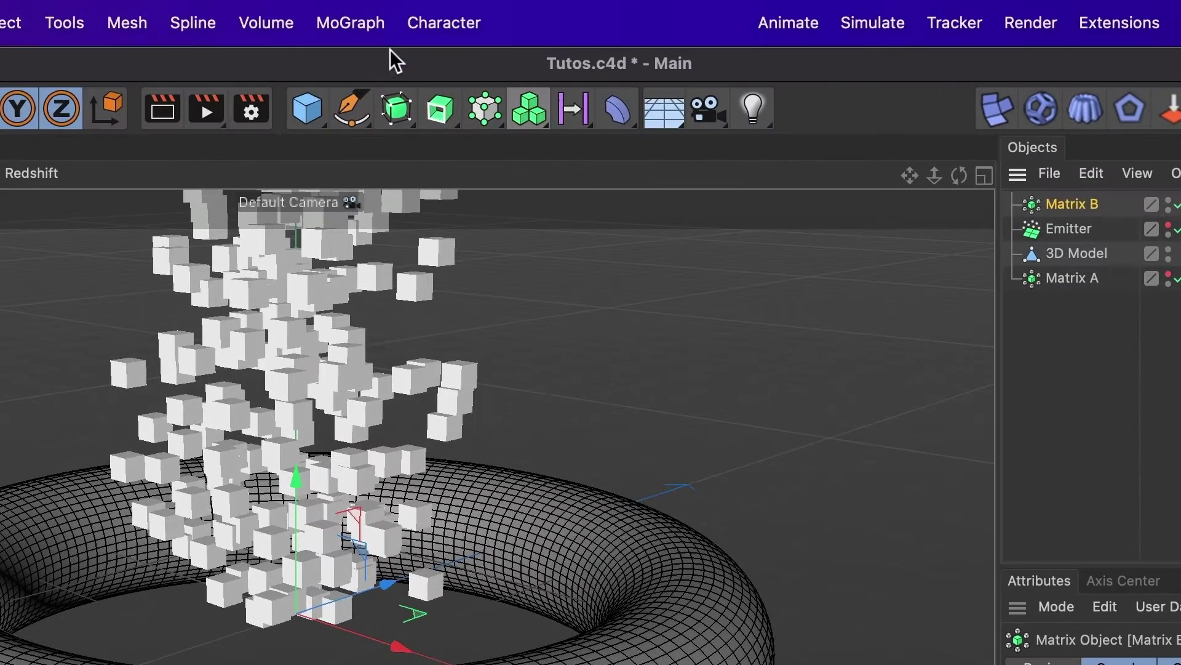
left_click(354, 24)
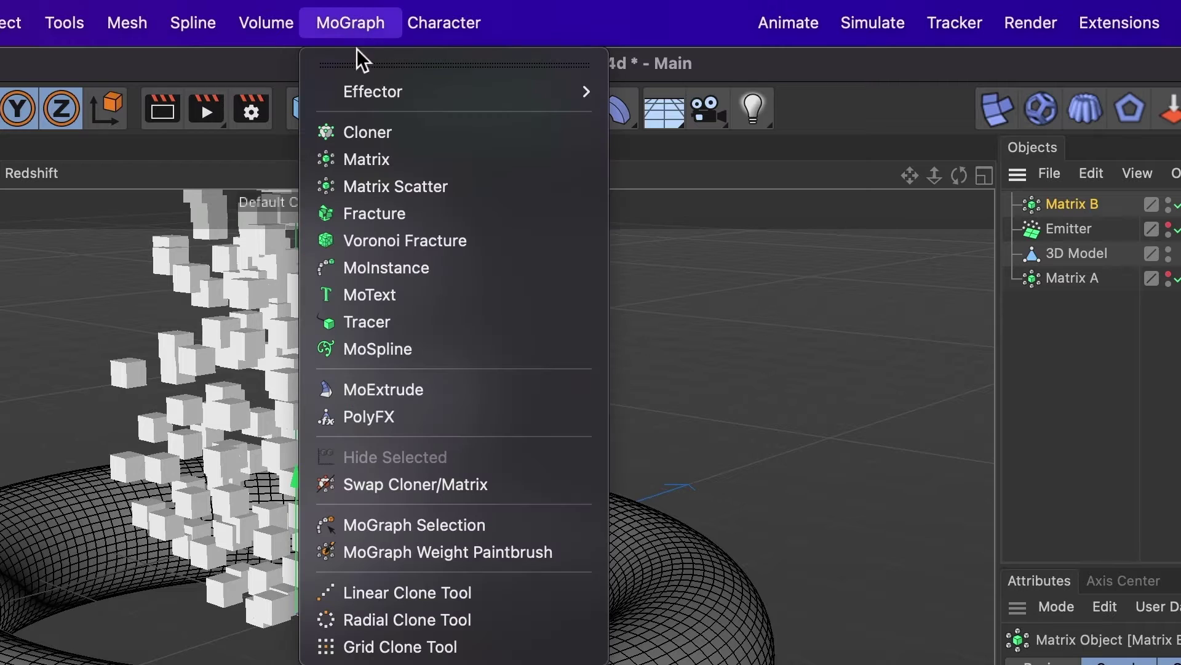
mouse_move(359, 86)
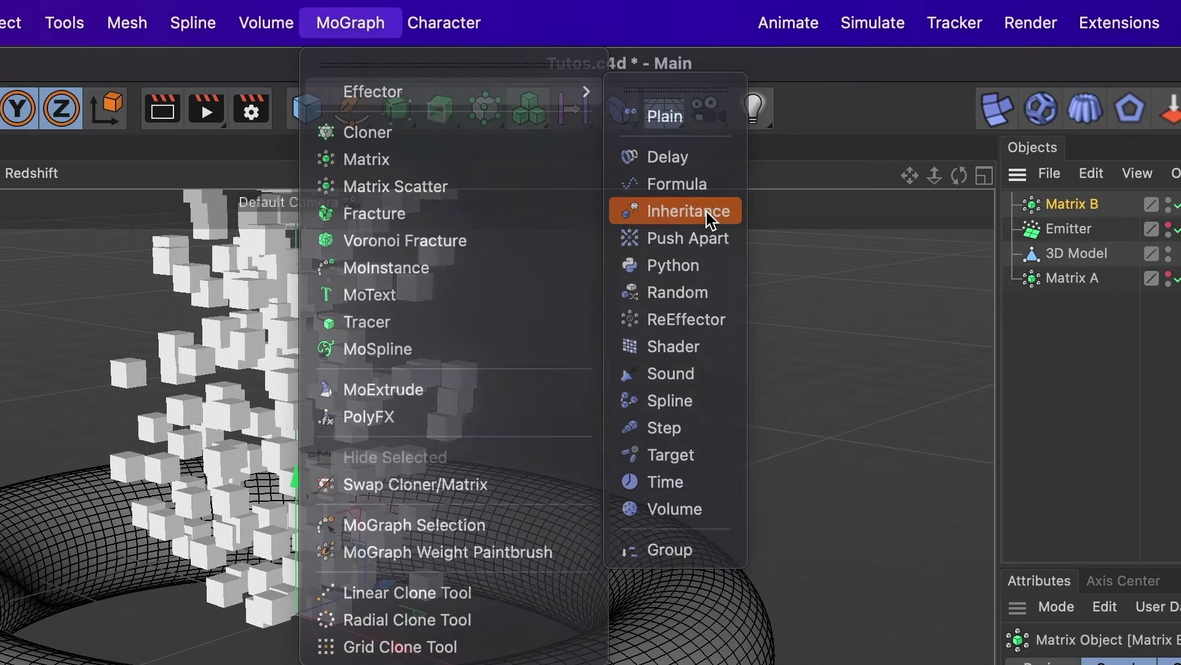
left_click(706, 211)
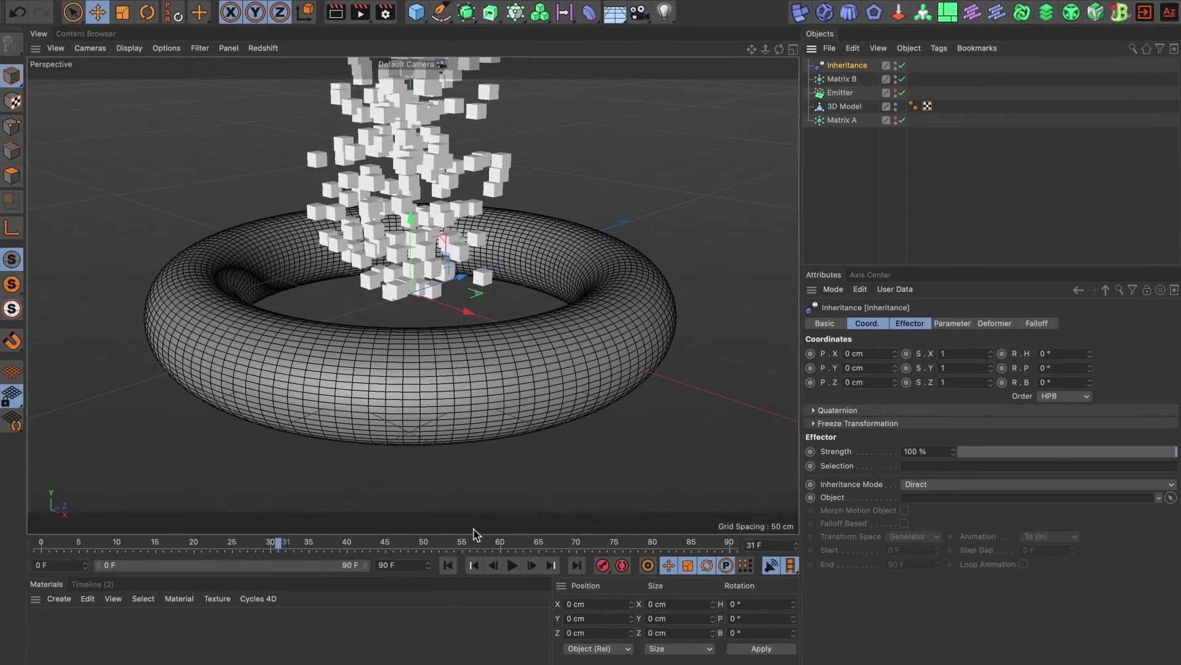
left_click(449, 564)
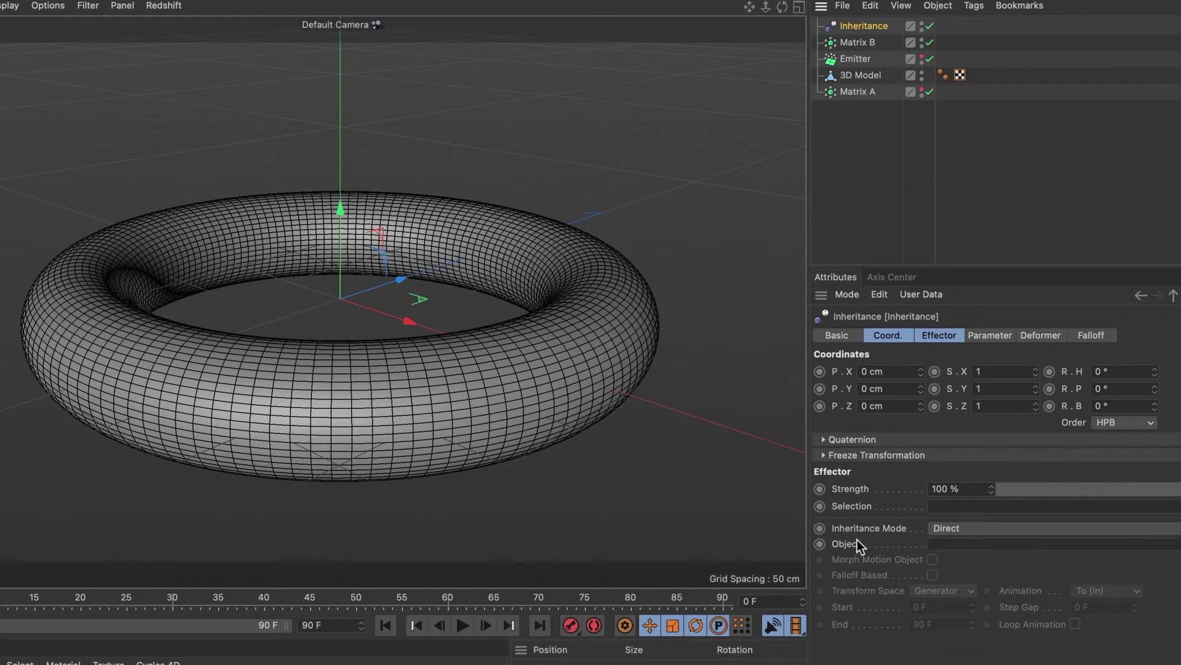
Assign Matrix A as the Inheritance effector's object, enable Morph Motion Object and preview the animation
left_click_drag(841, 92, 944, 546)
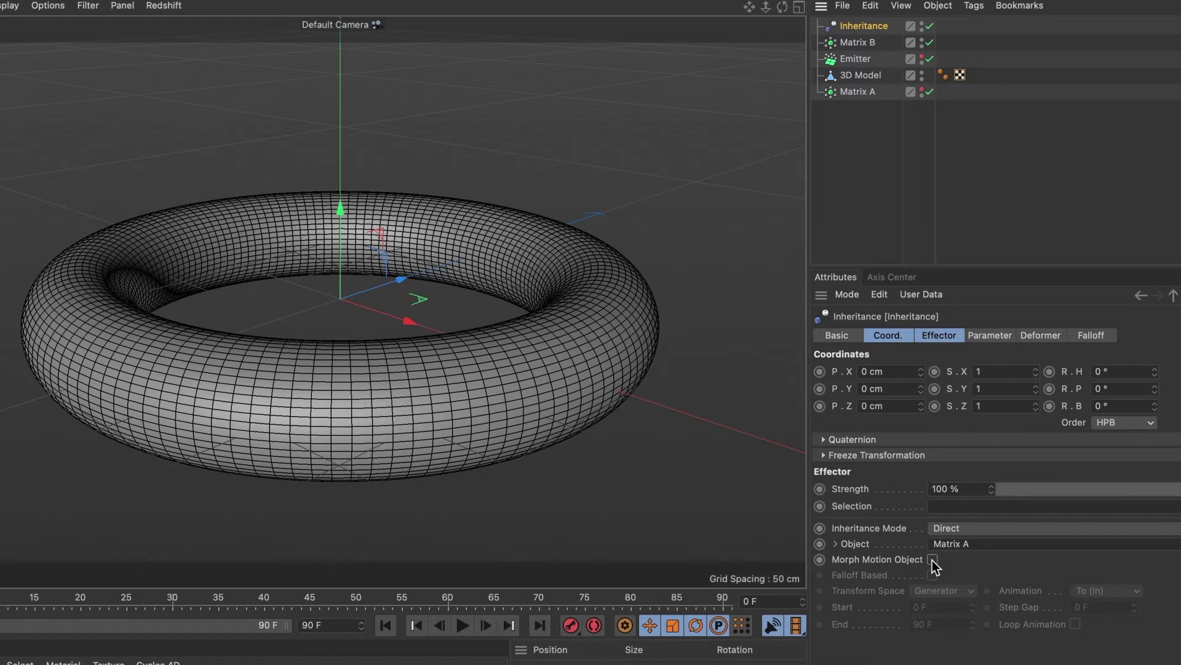
left_click(932, 560)
left_click(462, 626)
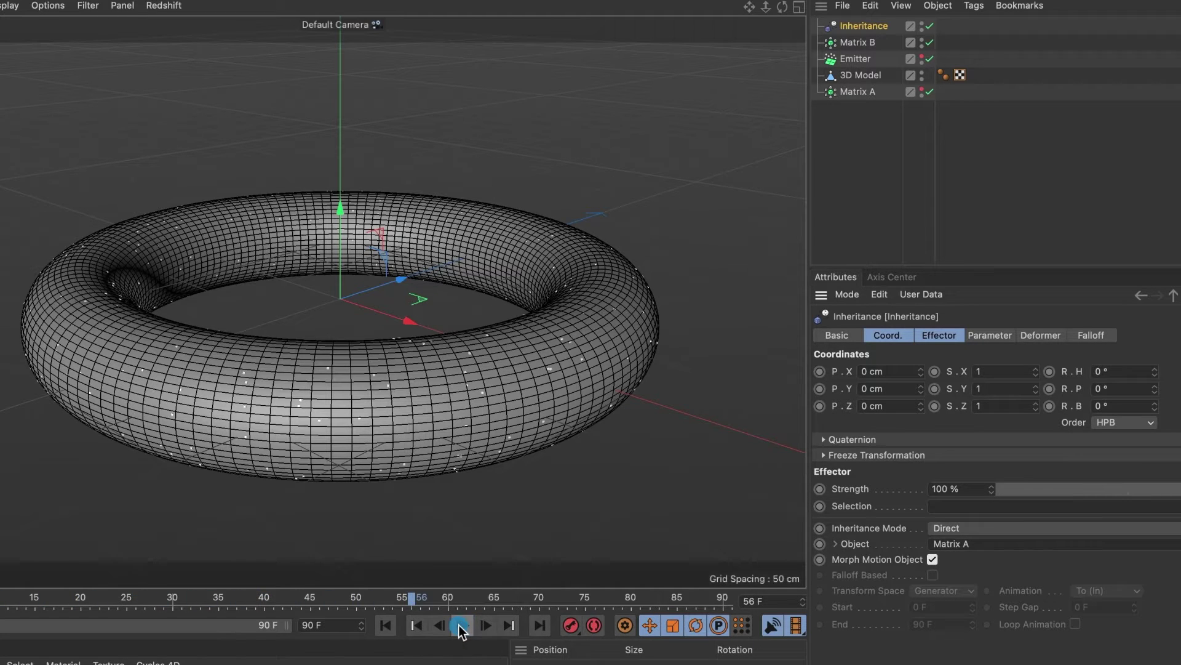
left_click(463, 625)
Try Inheritance strengths of 99 % and 89 %, playing the animation to check each one
left_click(991, 492)
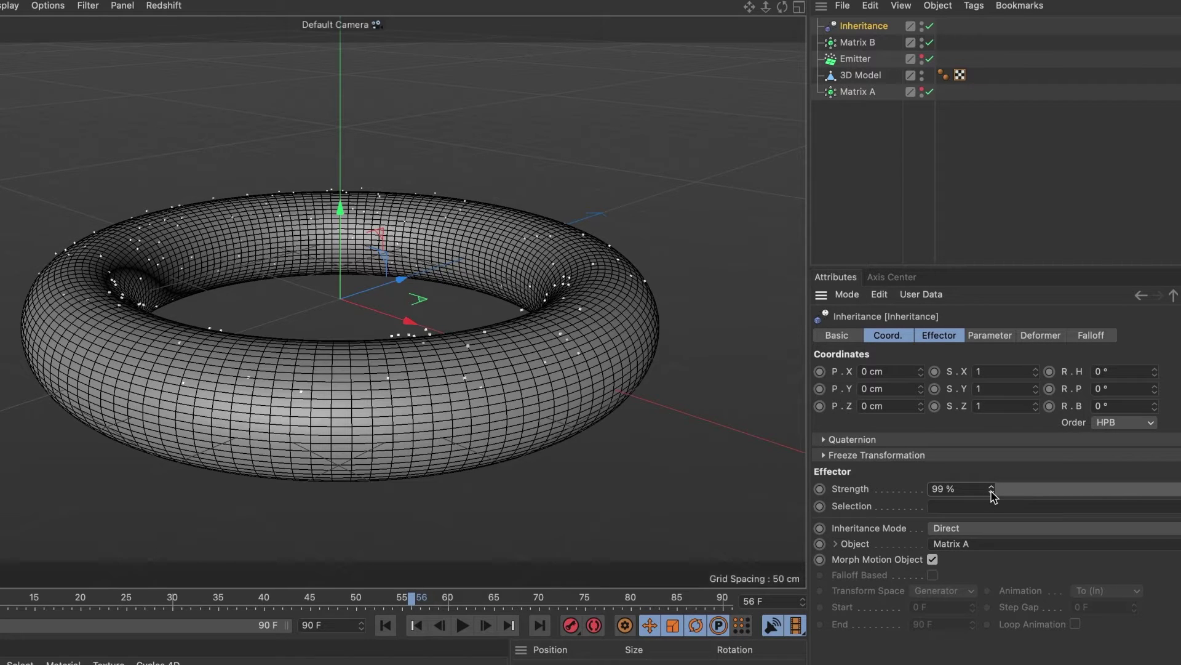
left_click(464, 625)
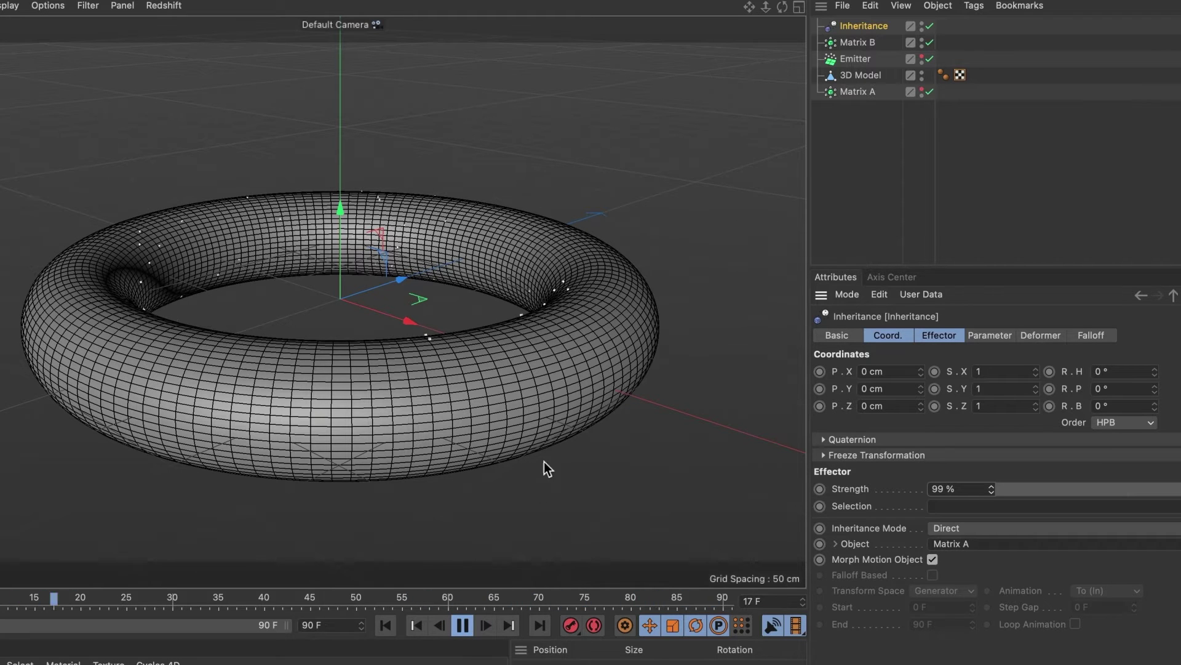
left_click(463, 625)
left_click_drag(1176, 477, 1150, 483)
left_click(357, 607)
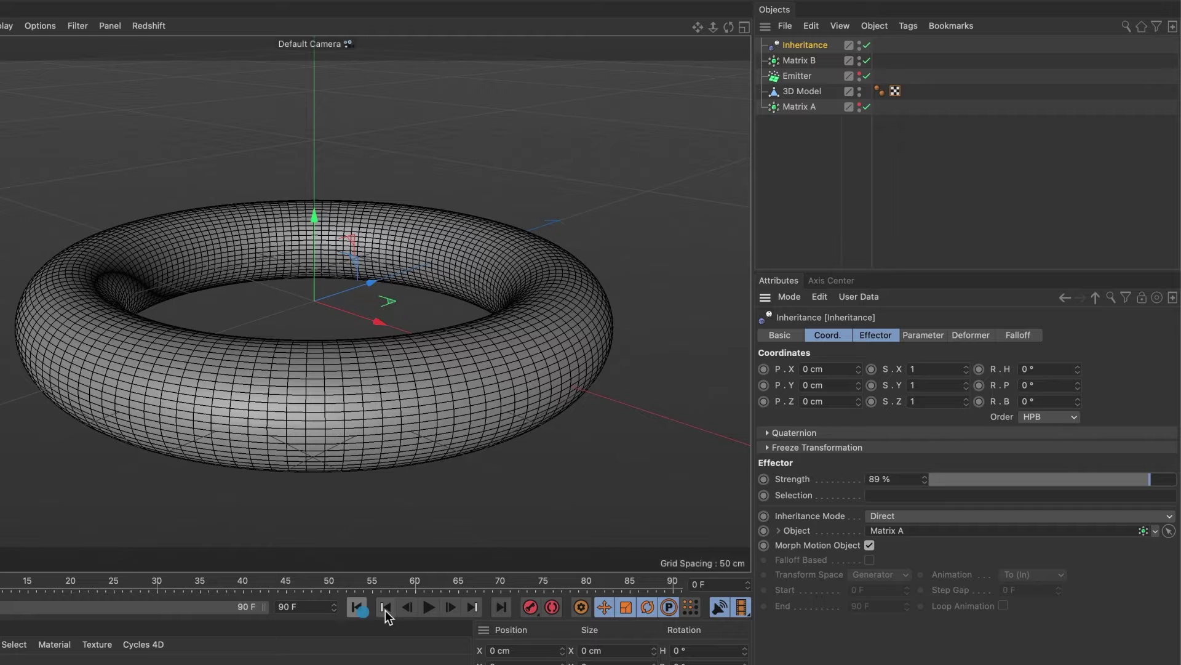
left_click(428, 607)
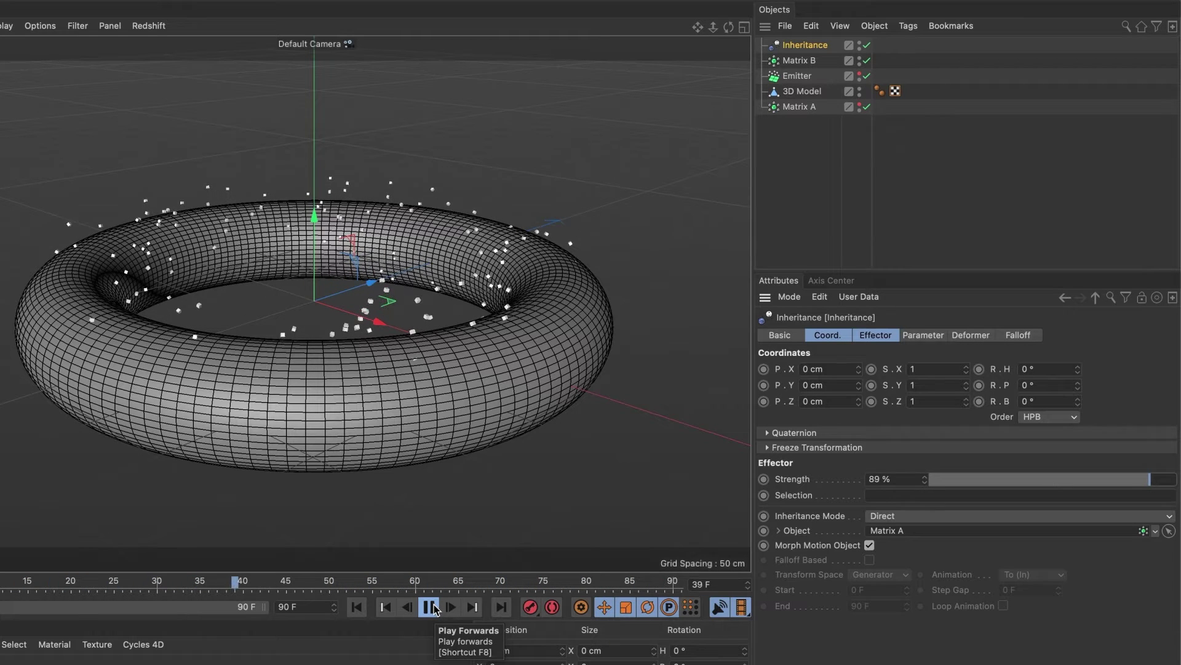
left_click(429, 607)
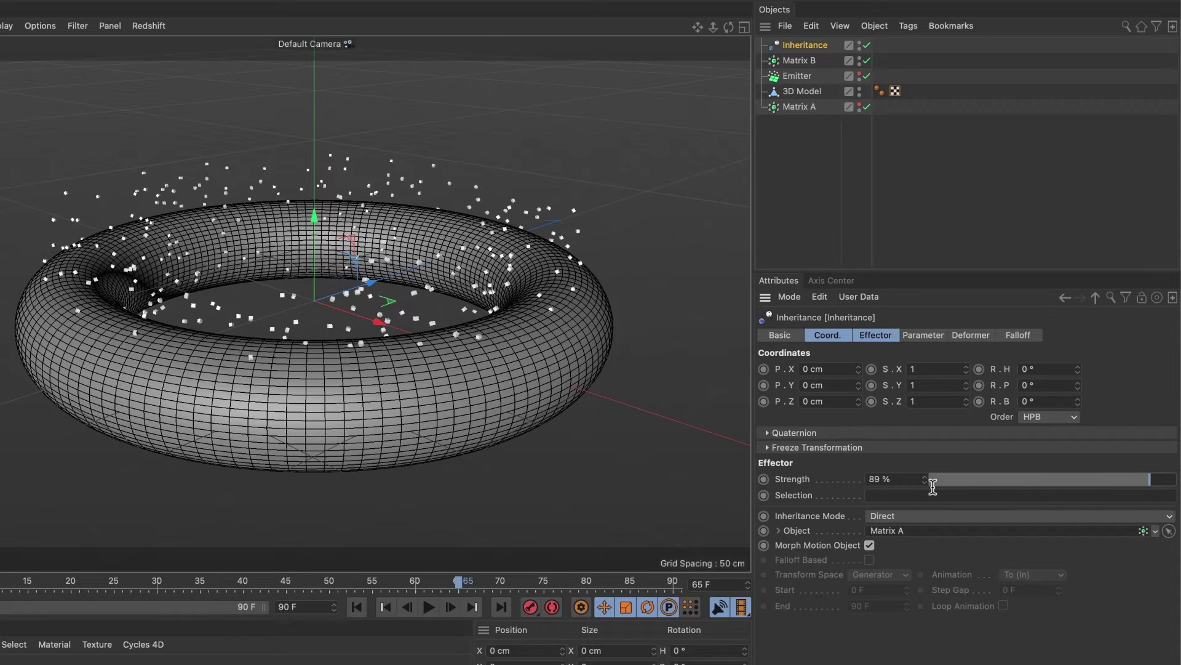
Set the Inheritance effector's strength to 90 % and render a preview of the current view
mouse_move(1150, 480)
left_mouse_down()
mouse_move(1169, 480)
mouse_move(1152, 488)
left_mouse_up()
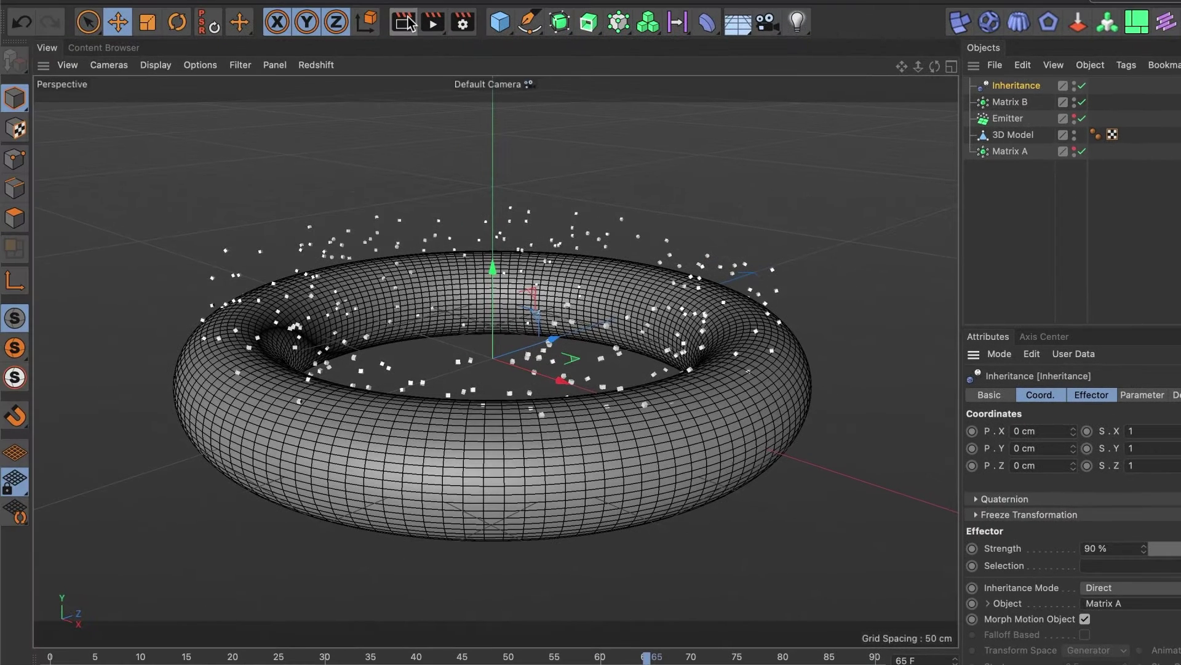
left_click(407, 22)
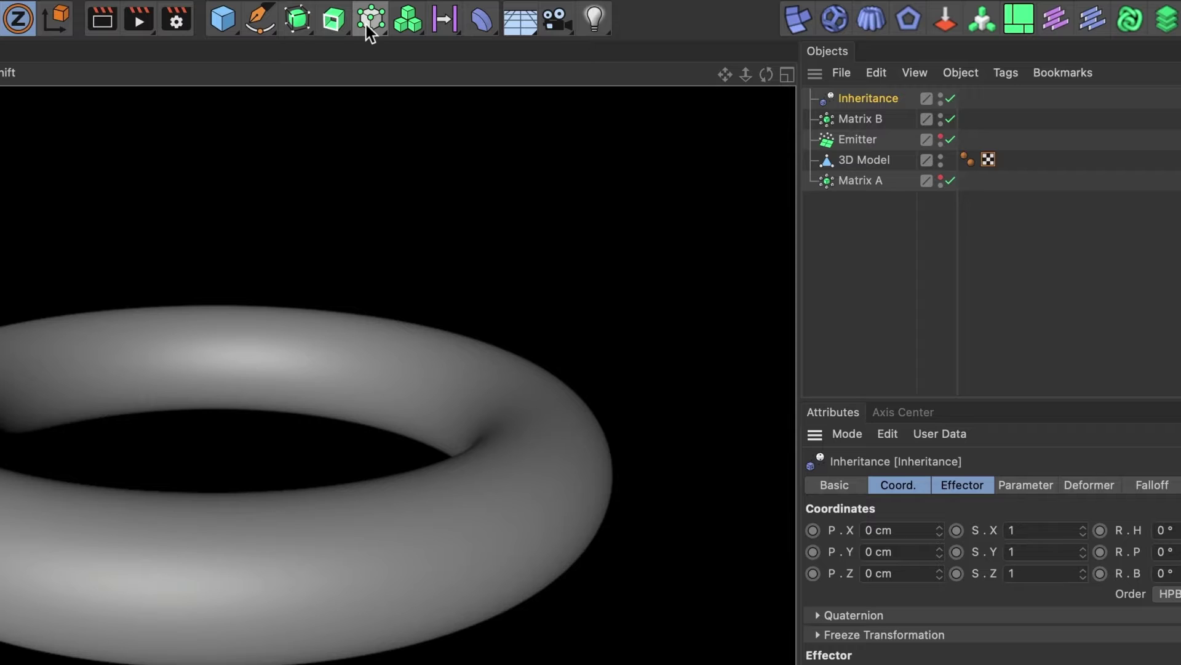
Create a Cloner and a Sphere, and make the Sphere a child of the Cloner
left_click(367, 25)
left_click(436, 52)
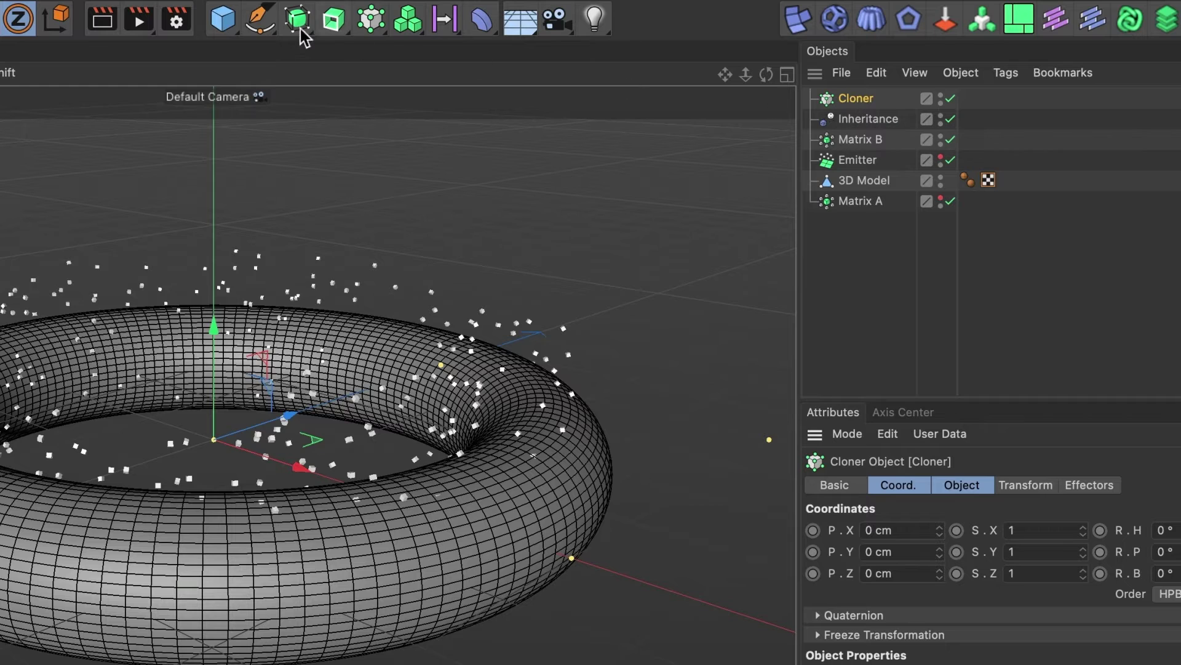
left_click(222, 19)
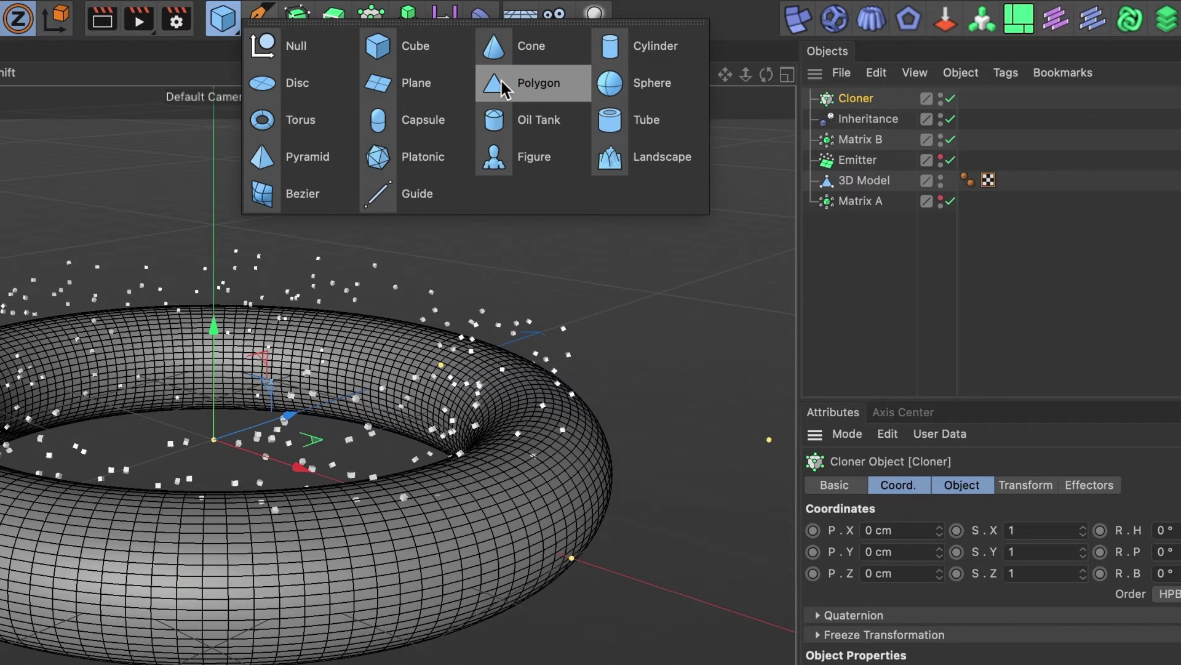
left_click(611, 86)
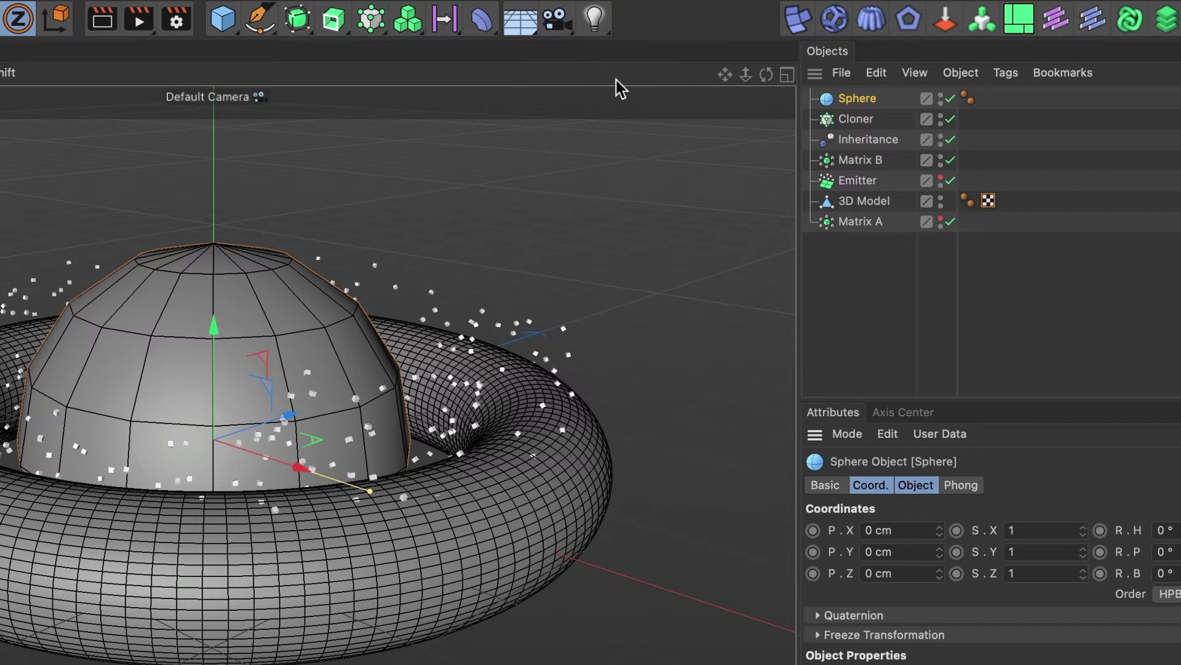
left_click_drag(857, 99, 865, 120)
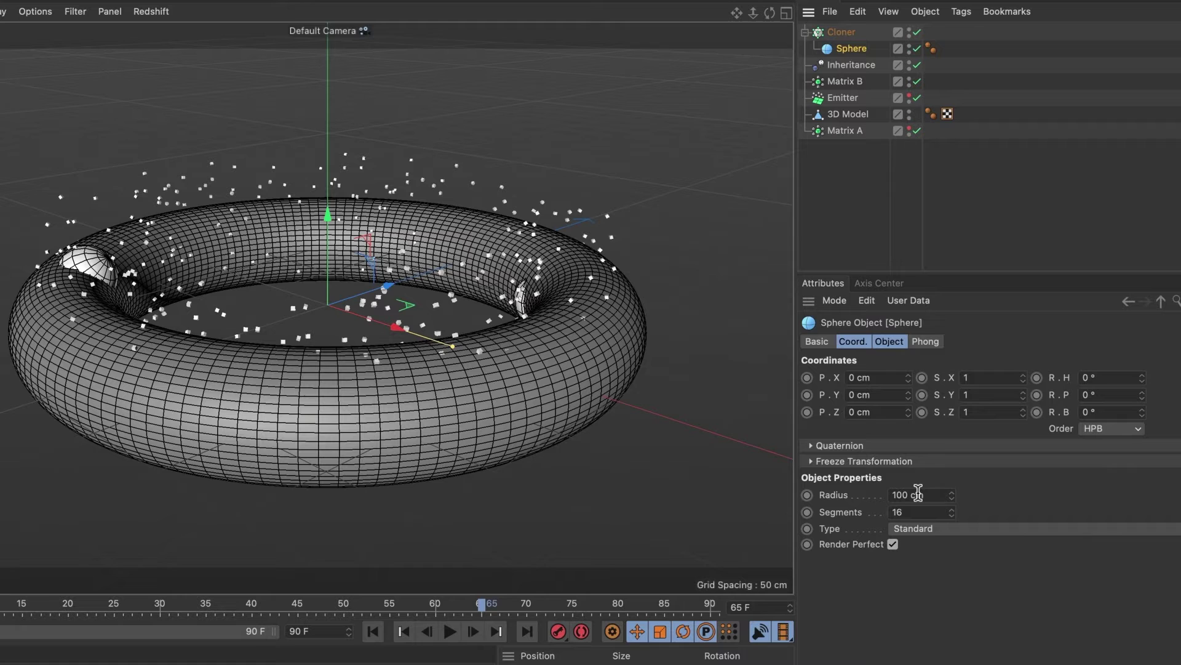
Set the Sphere's radius to 70 cm and its segments to 15
left_click_drag(926, 493, 870, 494)
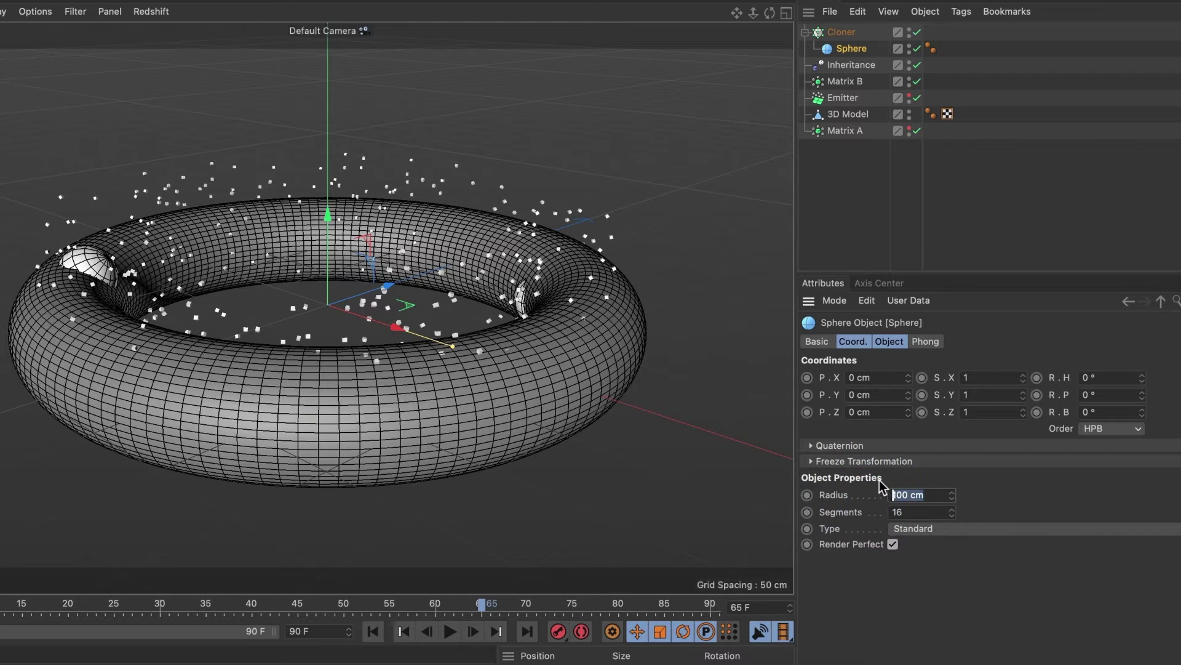
type("70")
key("Return")
left_click_drag(913, 513, 886, 517)
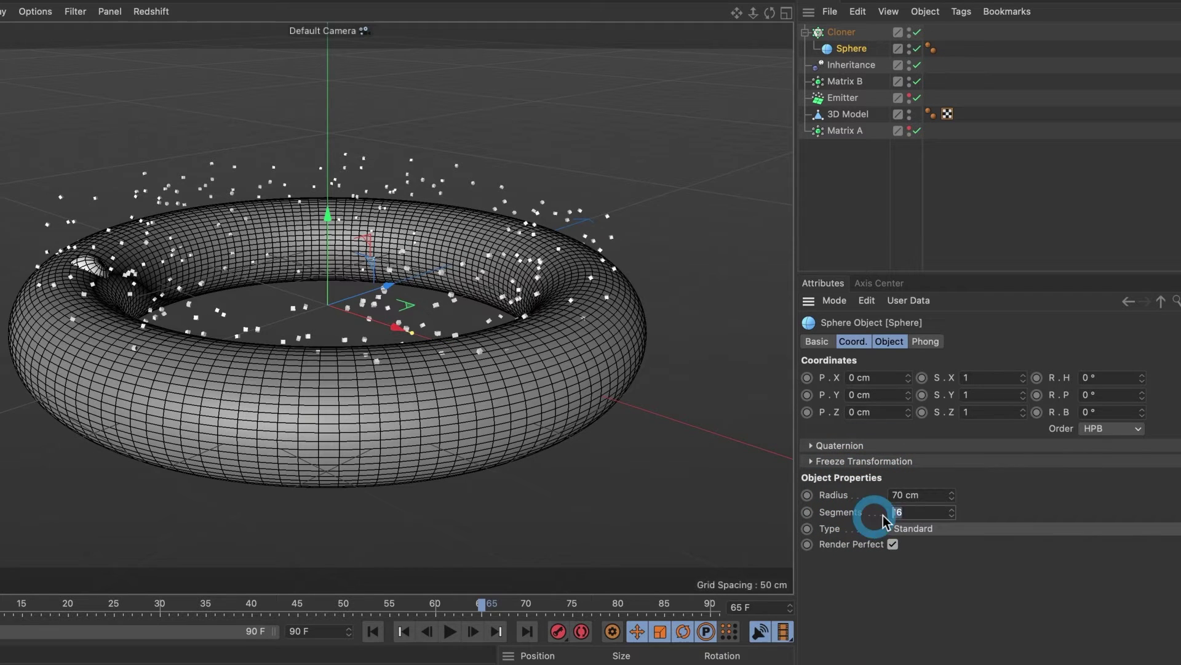
type("15")
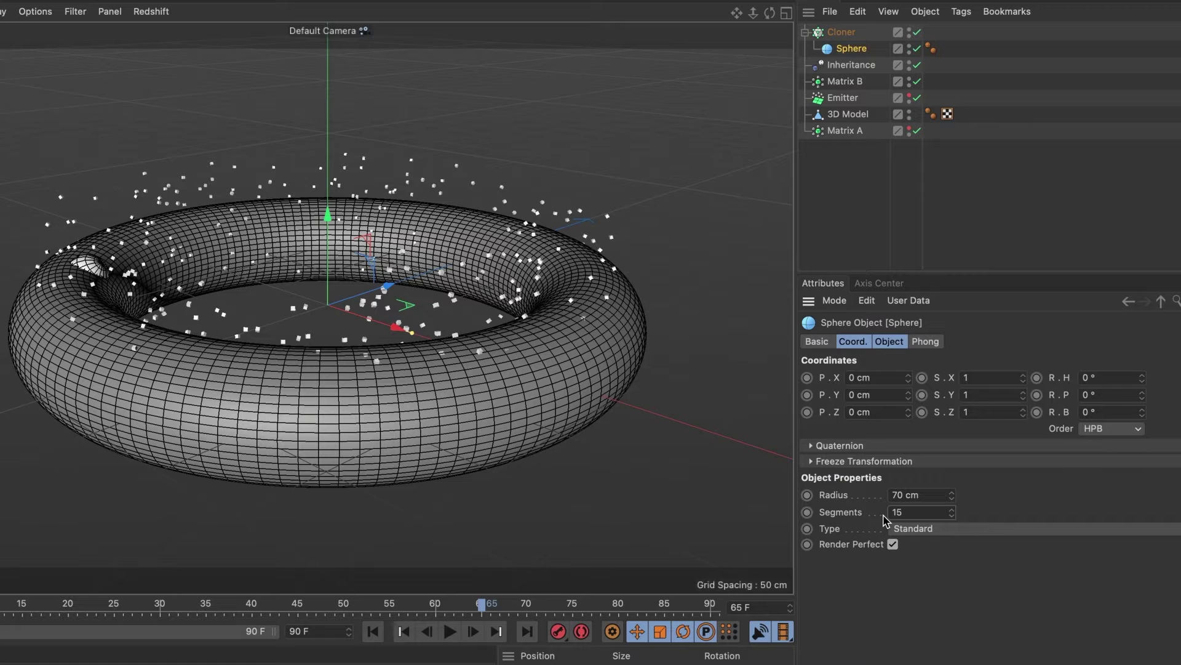
Switch the Cloner to Object mode and assign Matrix B as its source object
left_click(842, 32)
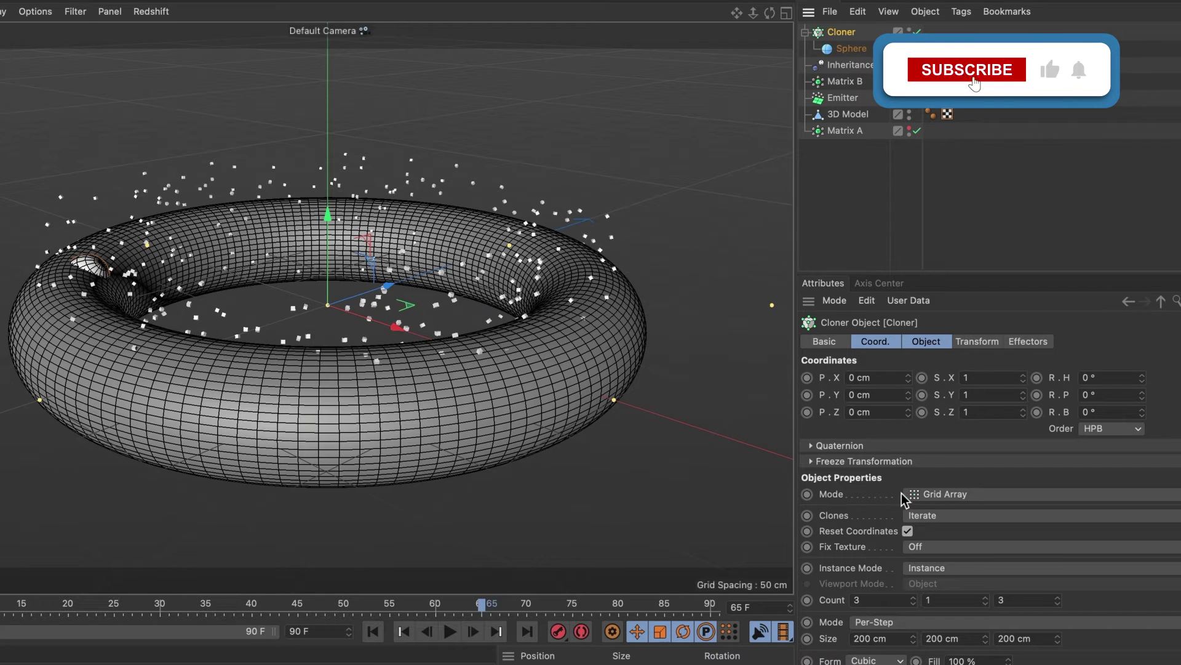
left_click(952, 493)
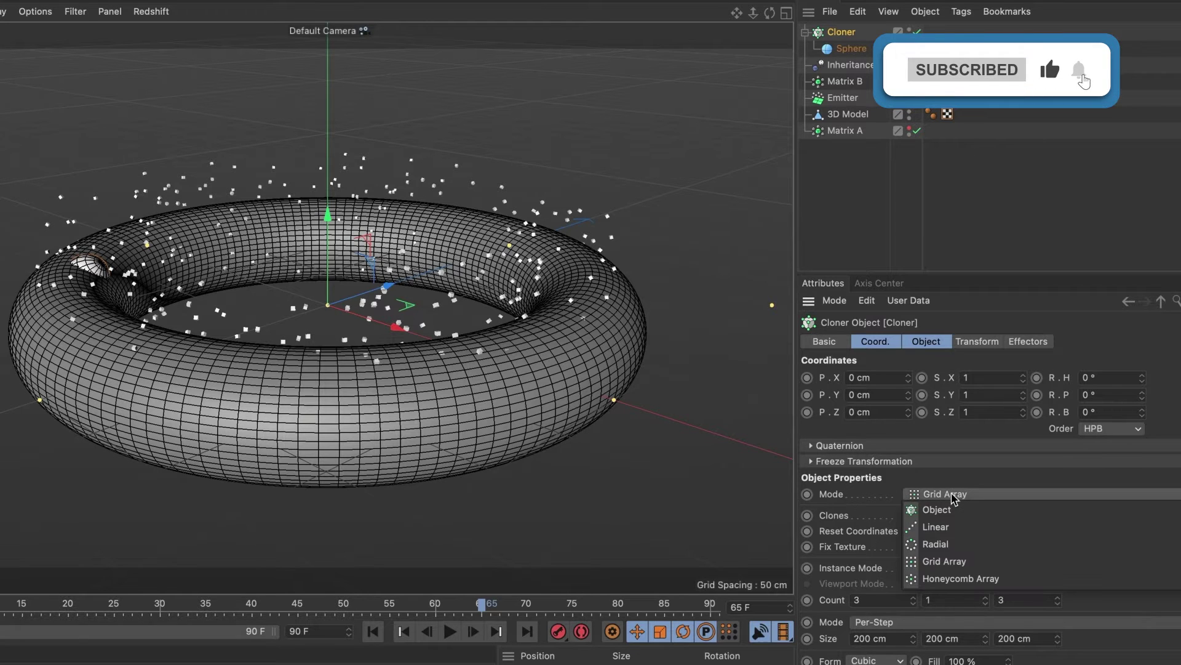
left_click(966, 511)
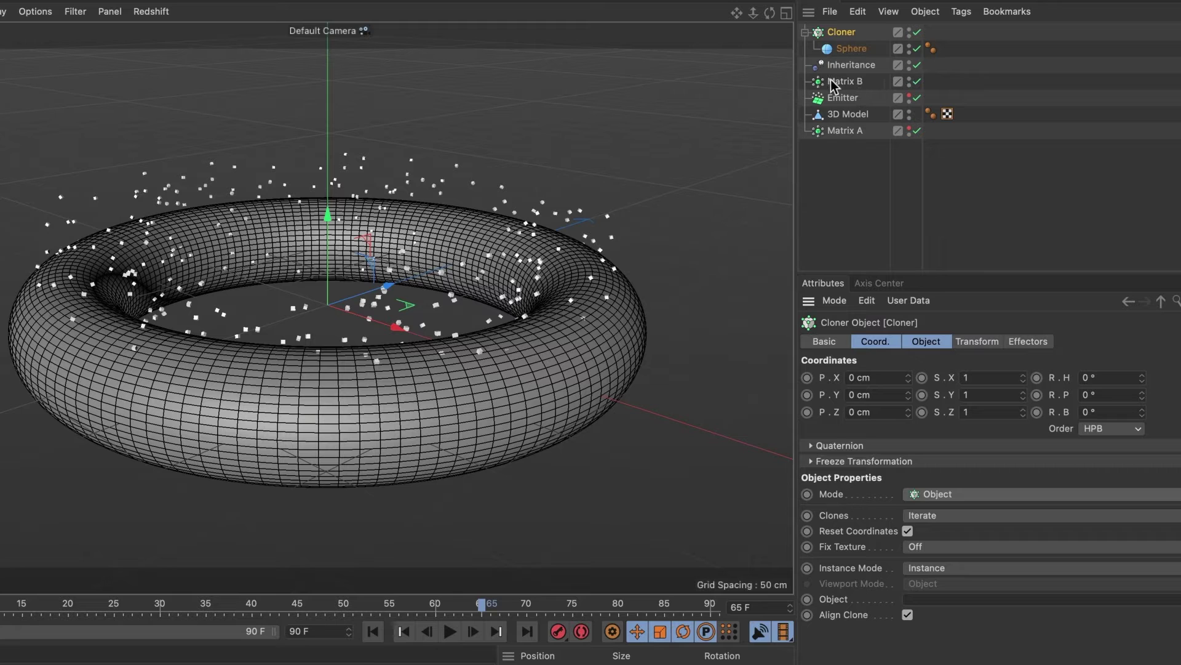
left_click_drag(839, 78, 920, 602)
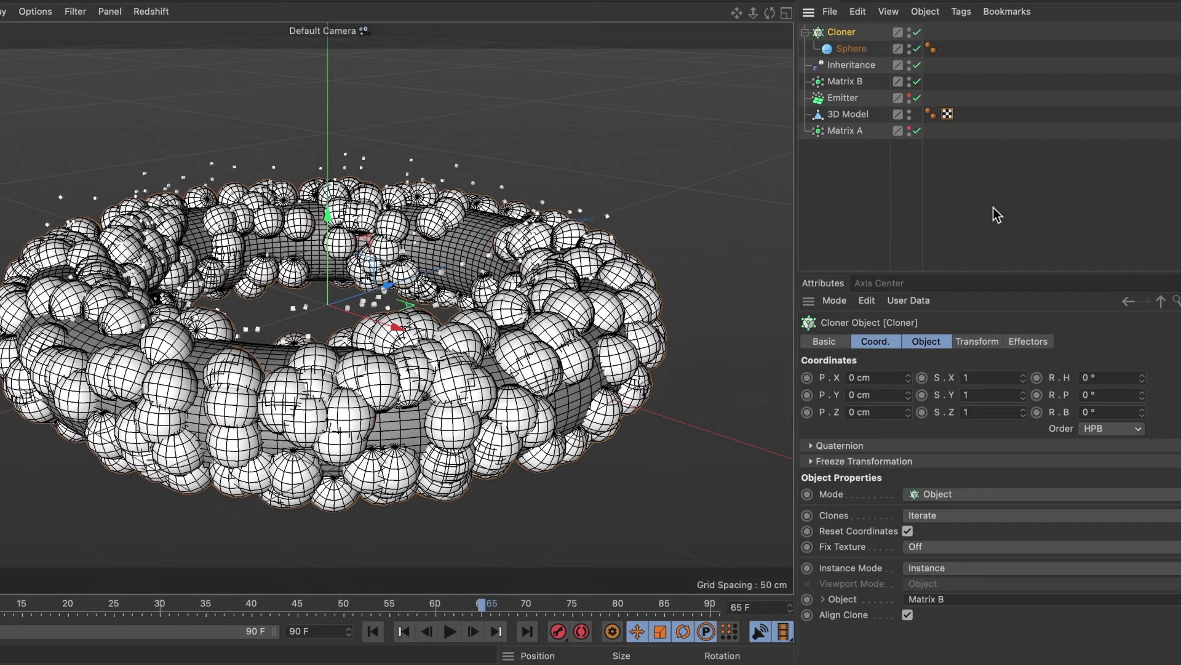
Hide Matrix B in the viewport and replay the animation from the first frame to preview the sphere clones
left_click(915, 82)
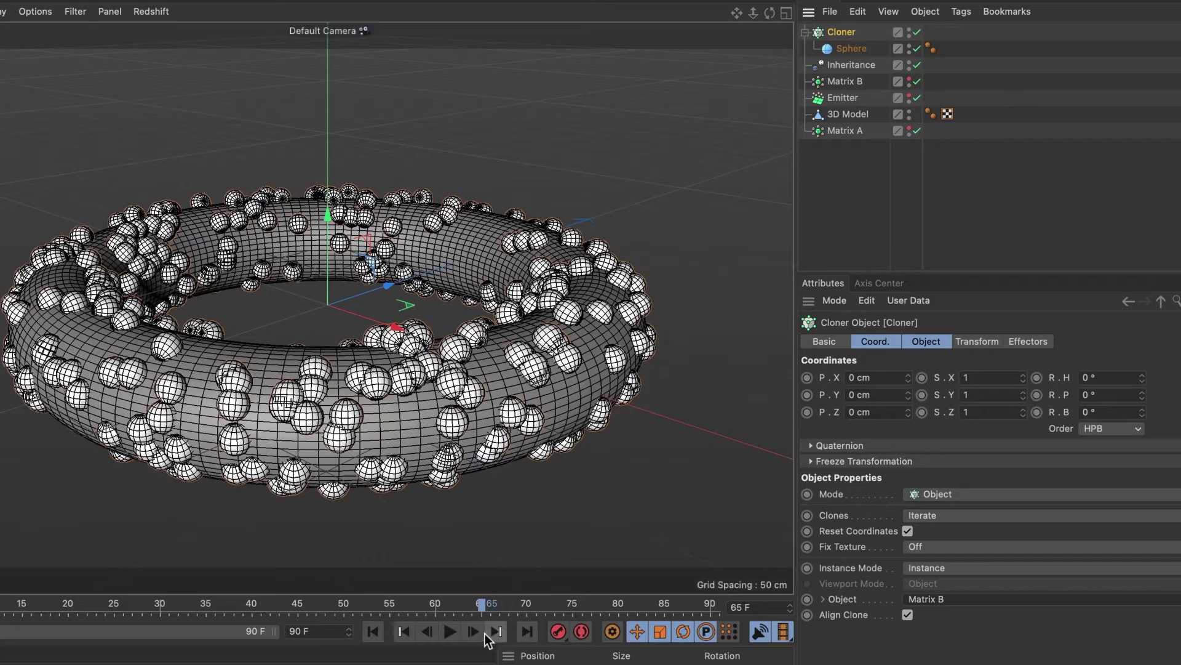
left_click(373, 631)
left_click(450, 631)
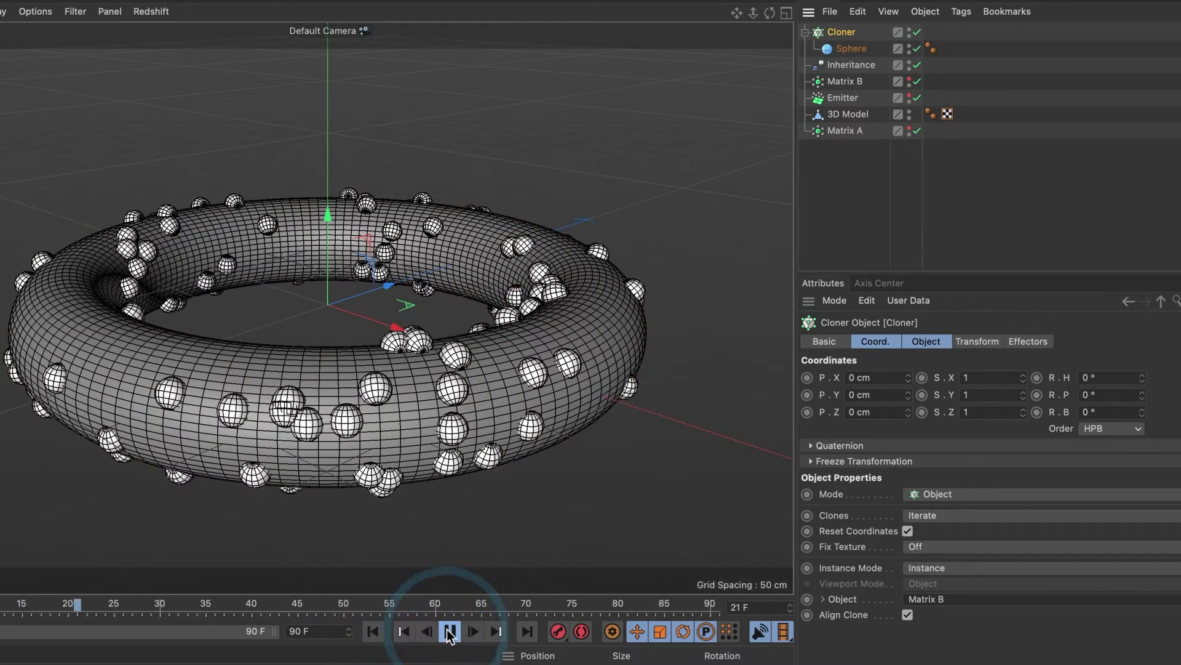
key("F8")
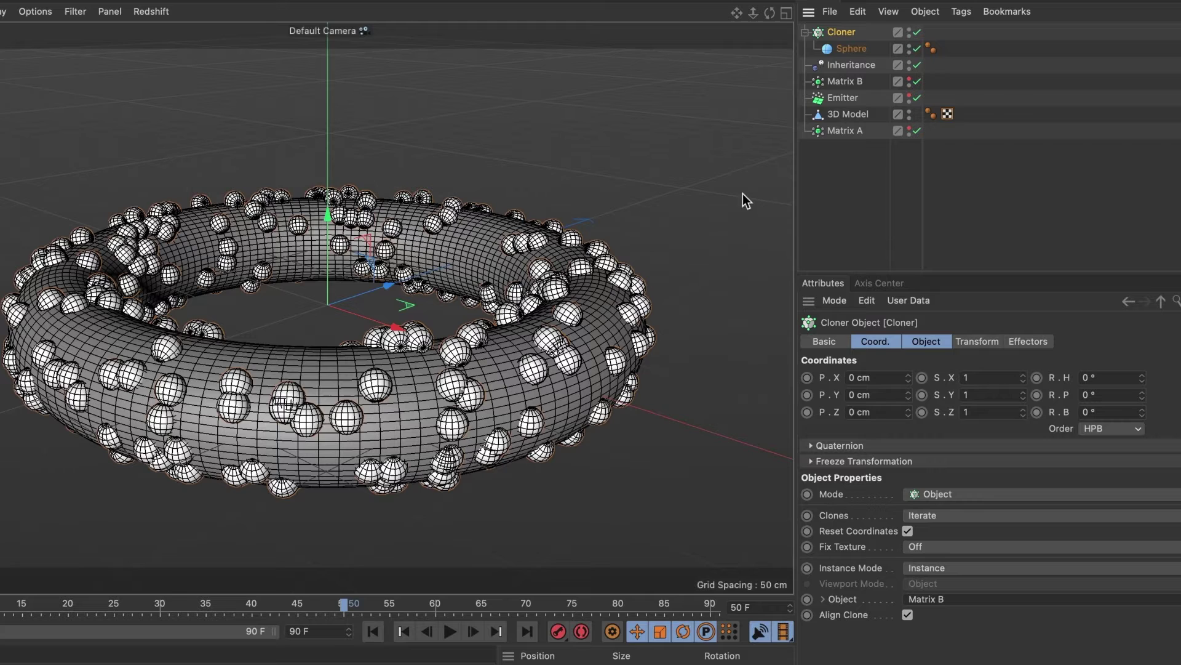
Set the Emitter's particle speed to 500 cm and replay the animation from the first frame
left_click(836, 97)
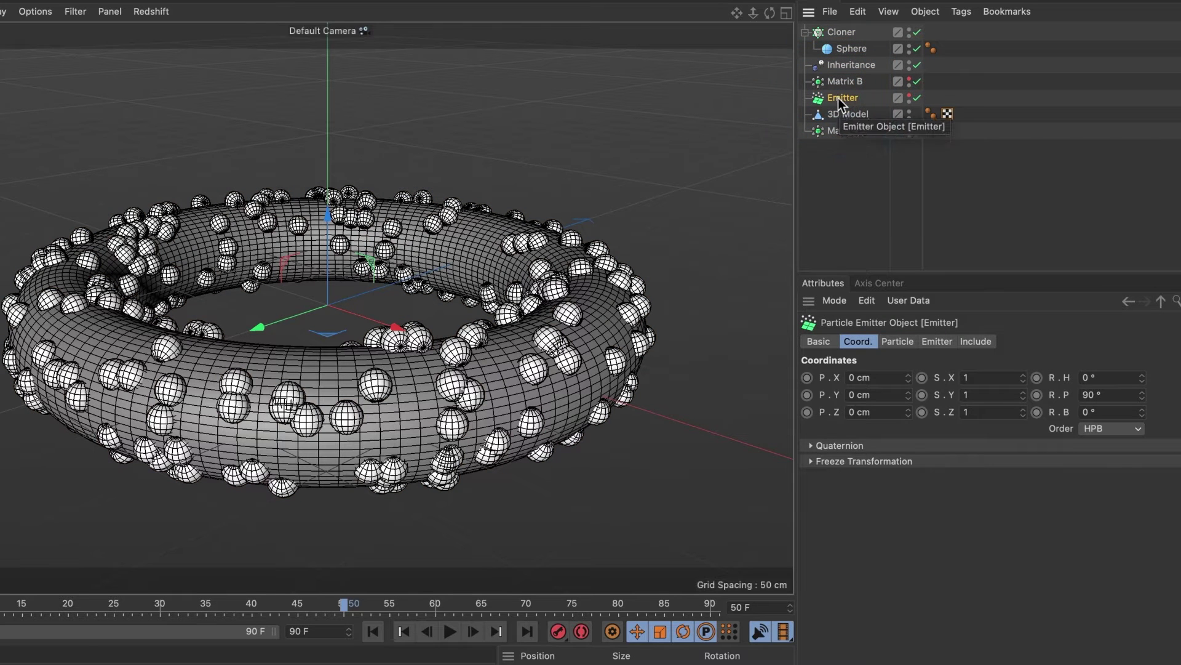
left_click(894, 339)
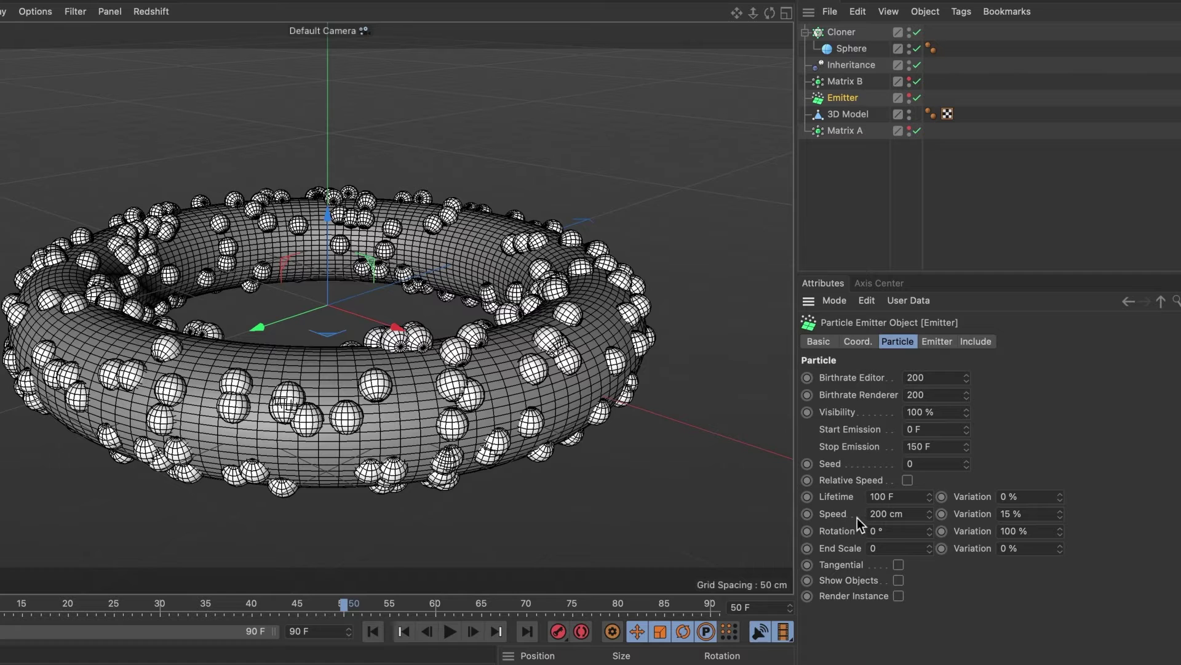
left_click(875, 515)
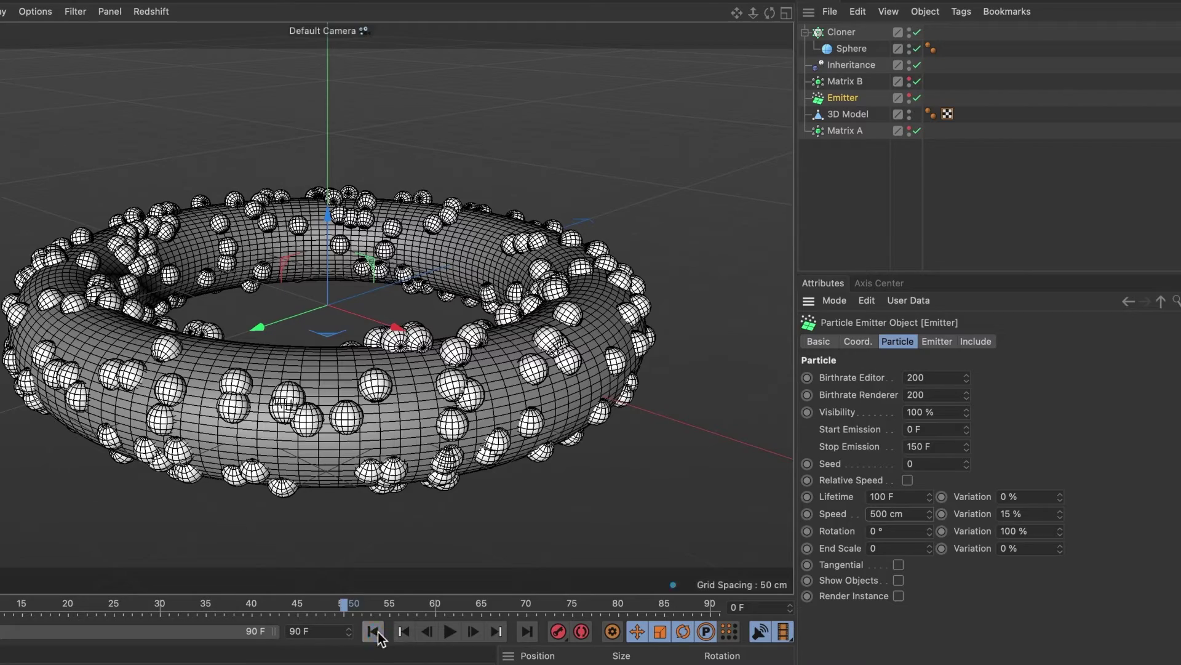
left_click(373, 631)
left_click(449, 631)
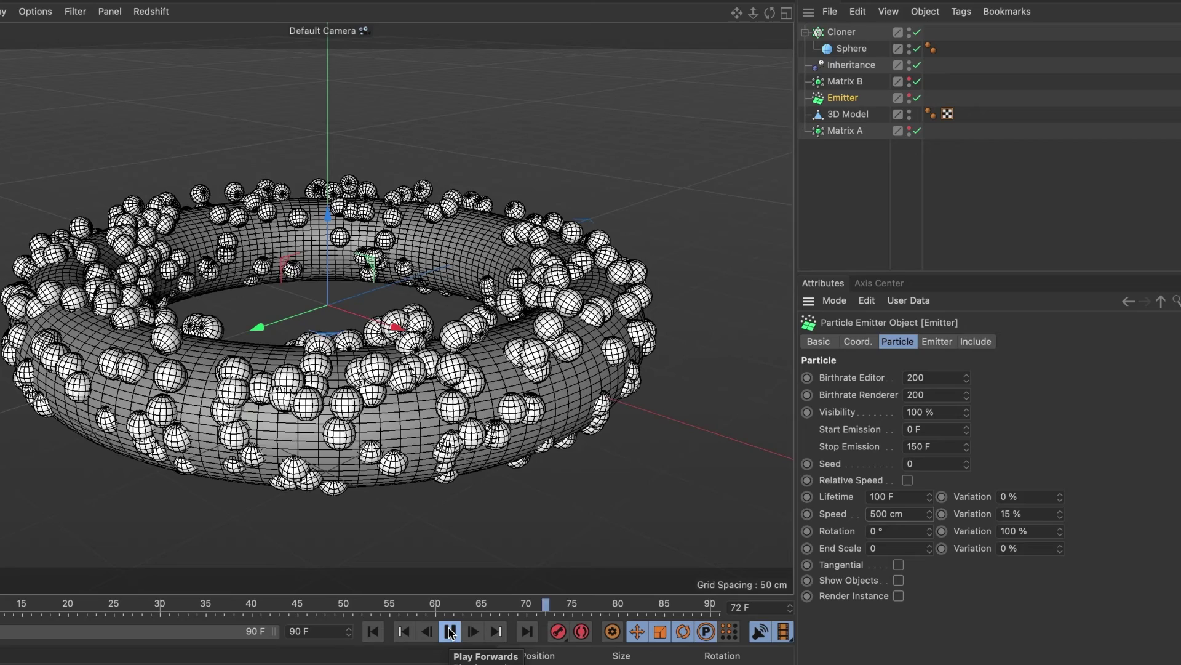
left_click(453, 631)
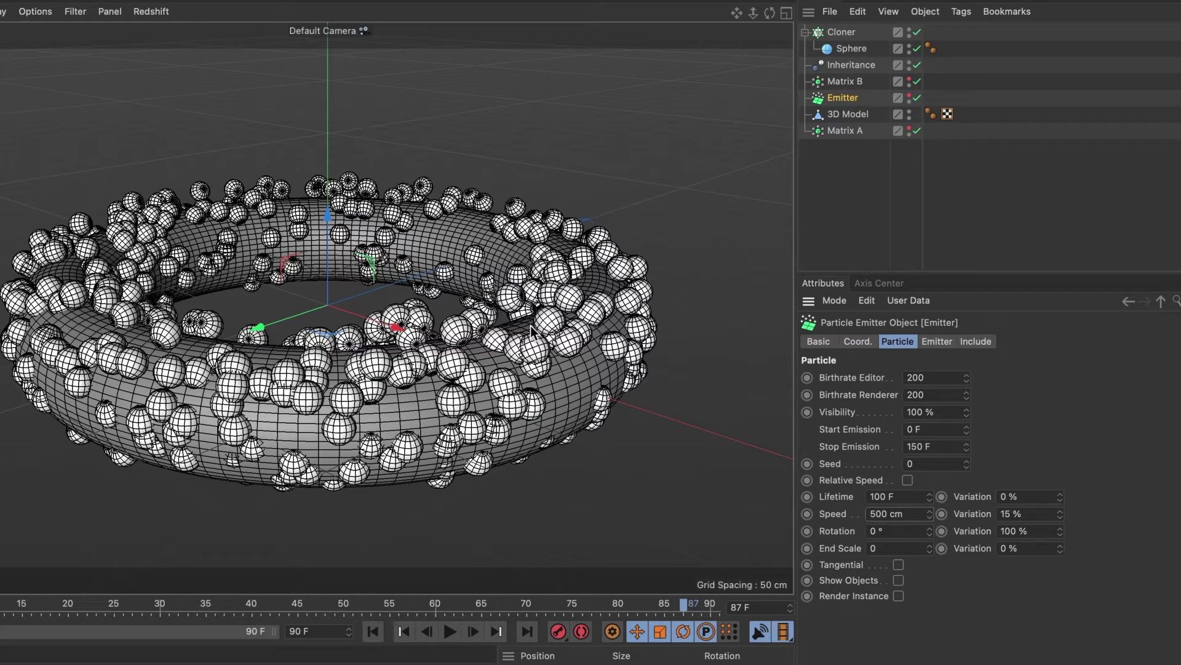
Add a Rigid Body simulation tag to the Cloner and play the animation to preview how the spheres behave
left_click(842, 34)
right_click(843, 32)
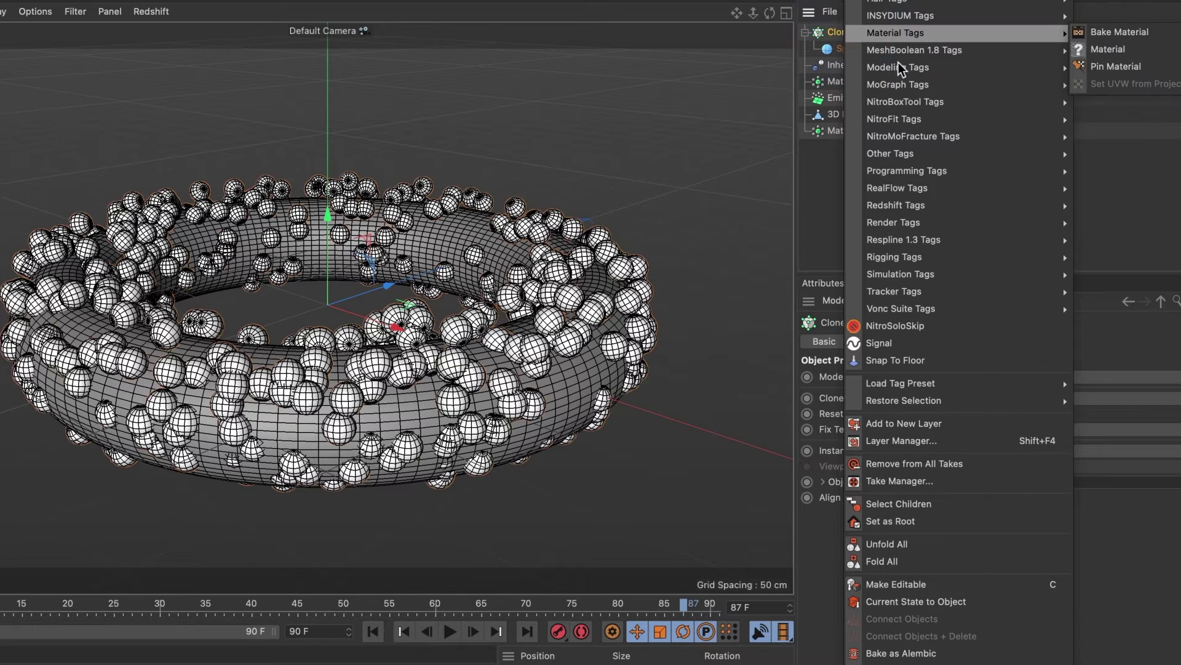
mouse_move(923, 275)
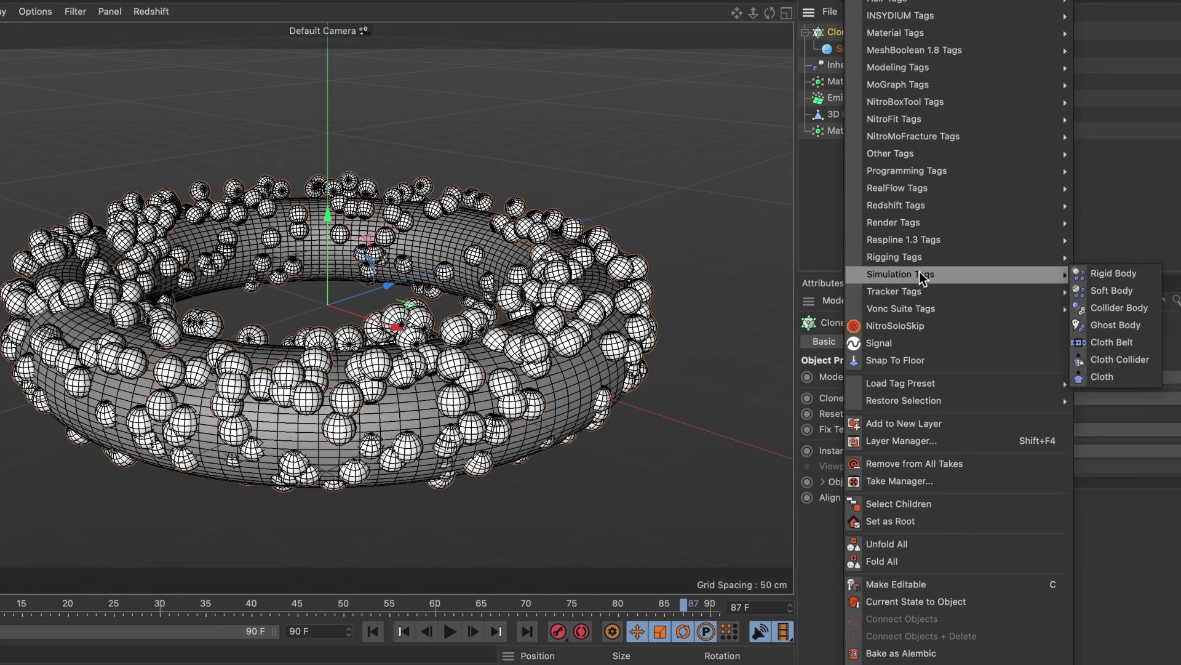
left_click(1089, 275)
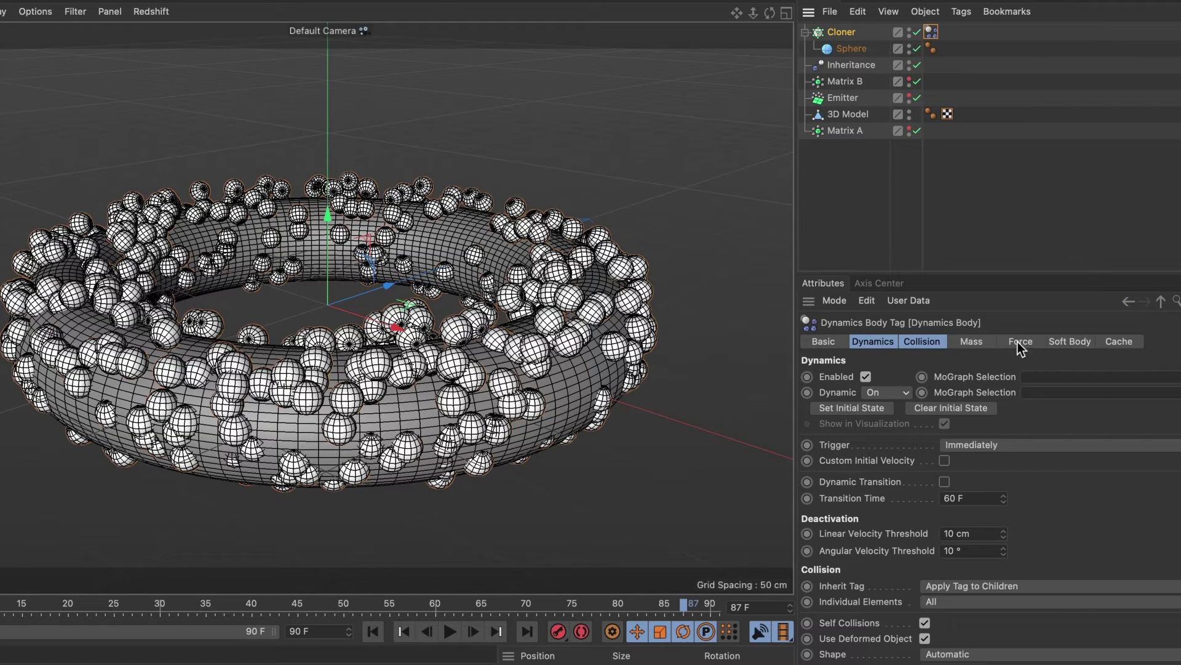
left_click(450, 631)
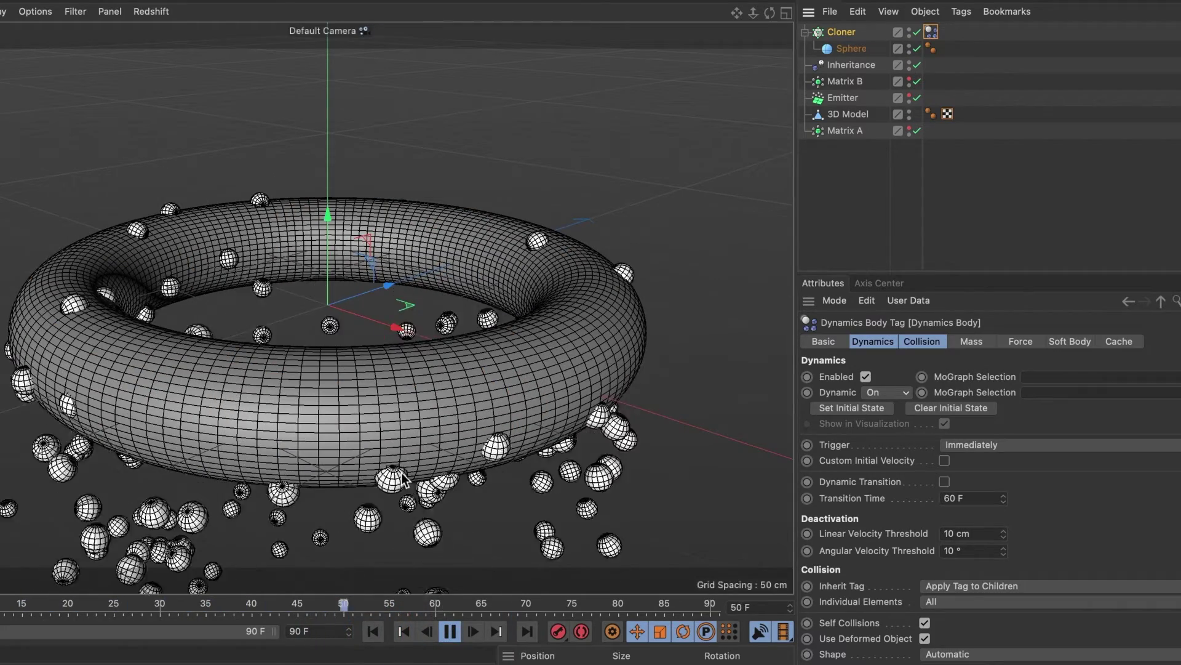
scroll(423, 459, "down", 5)
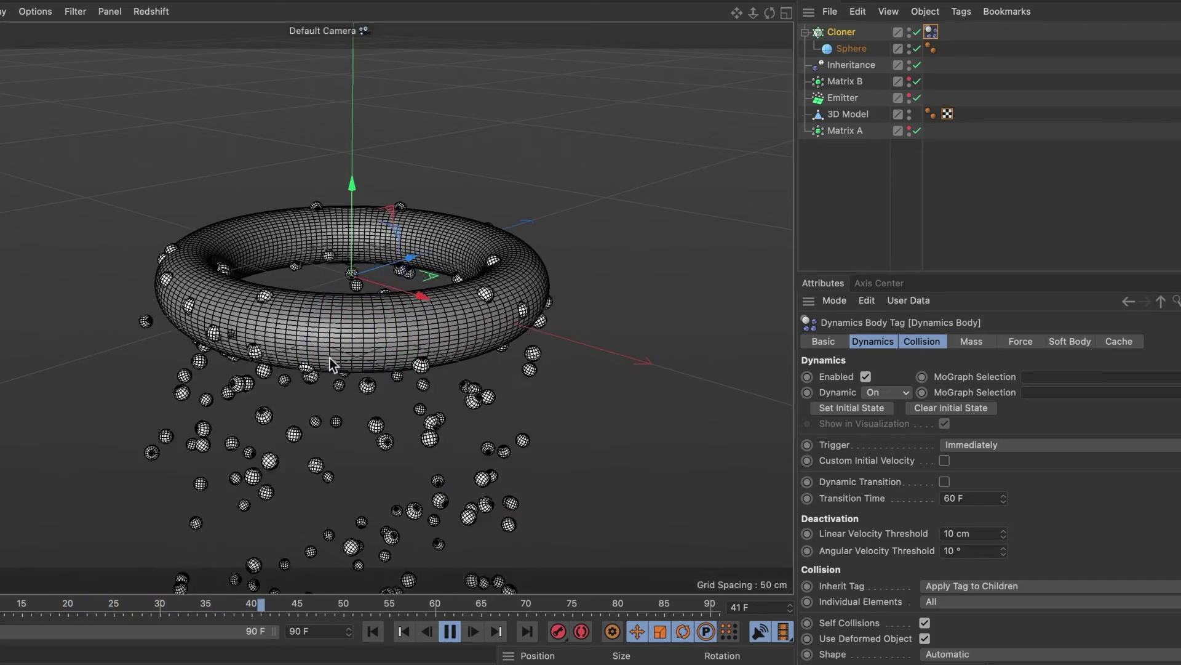
left_click(449, 631)
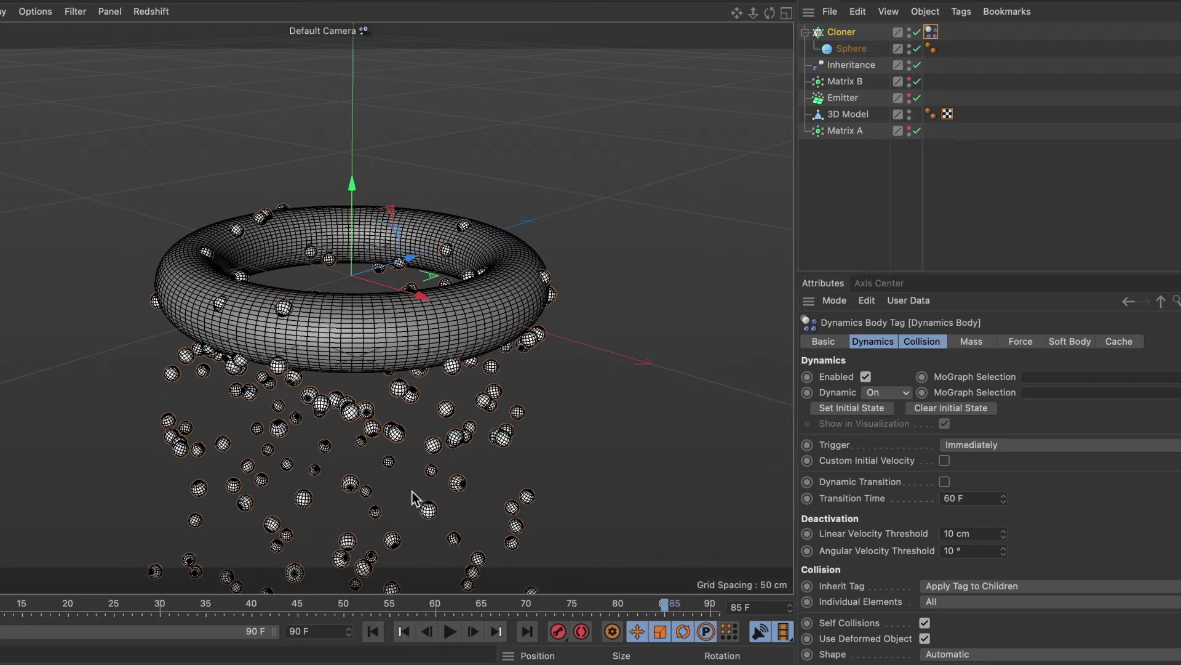
Set the Emitter's particle speed to 200 cm
left_click(838, 96)
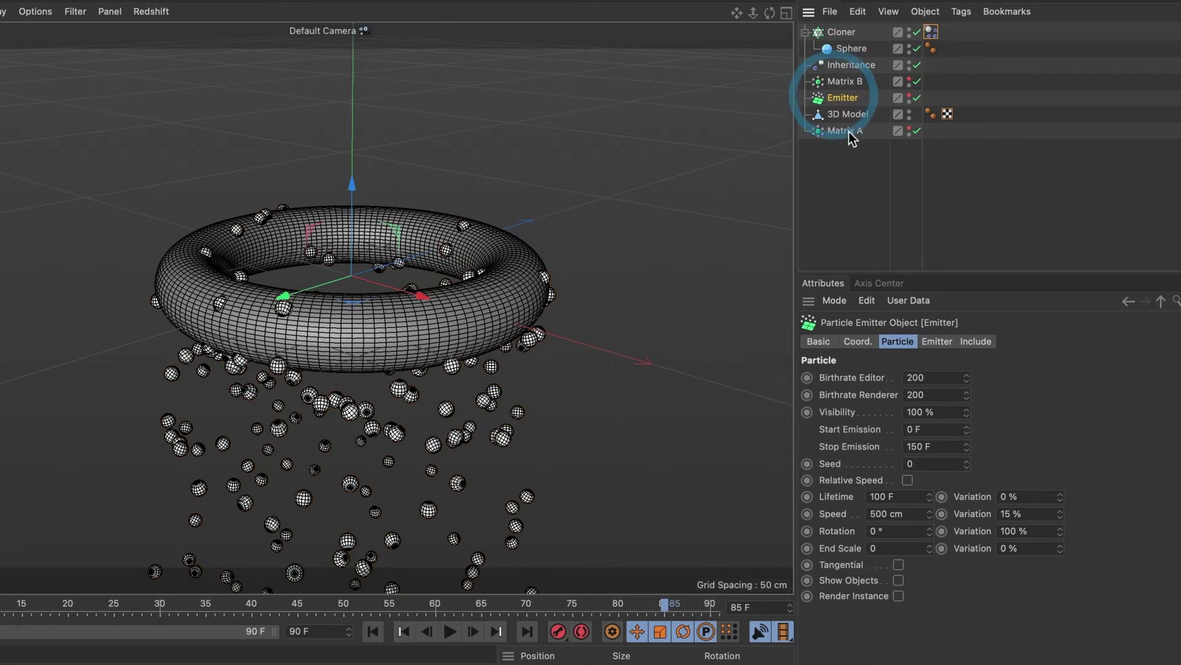
double_click(893, 520)
type("200")
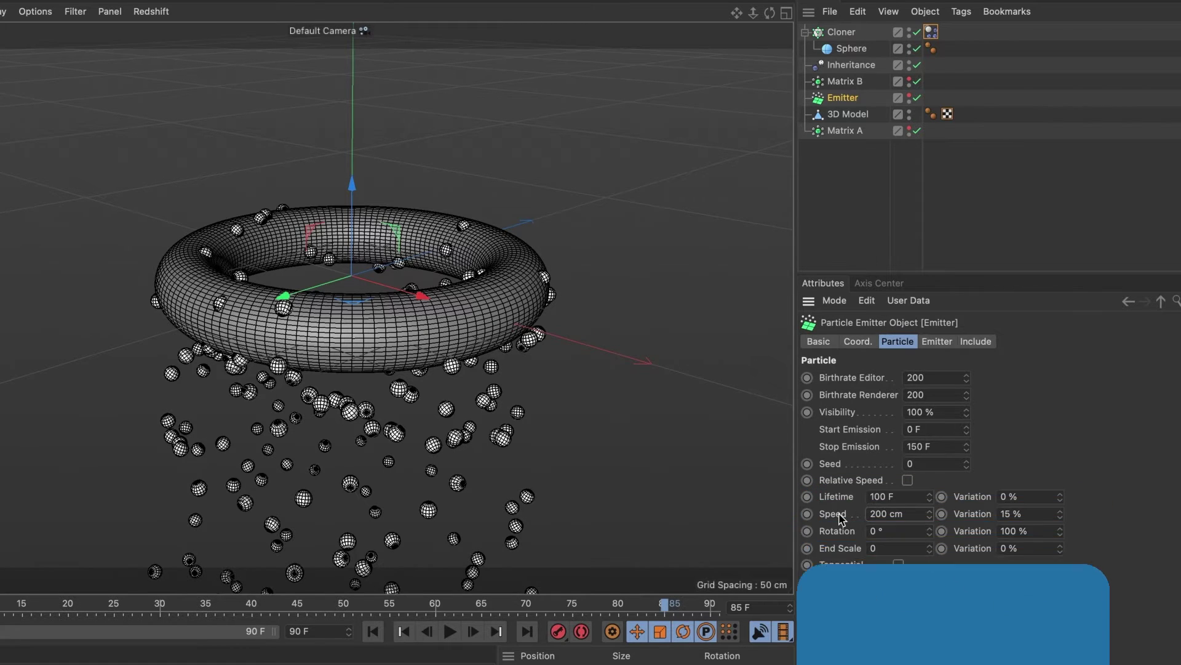
Lower the project's dynamics gravity to 100 cm and replay the animation from the first frame
key("ctrl+d")
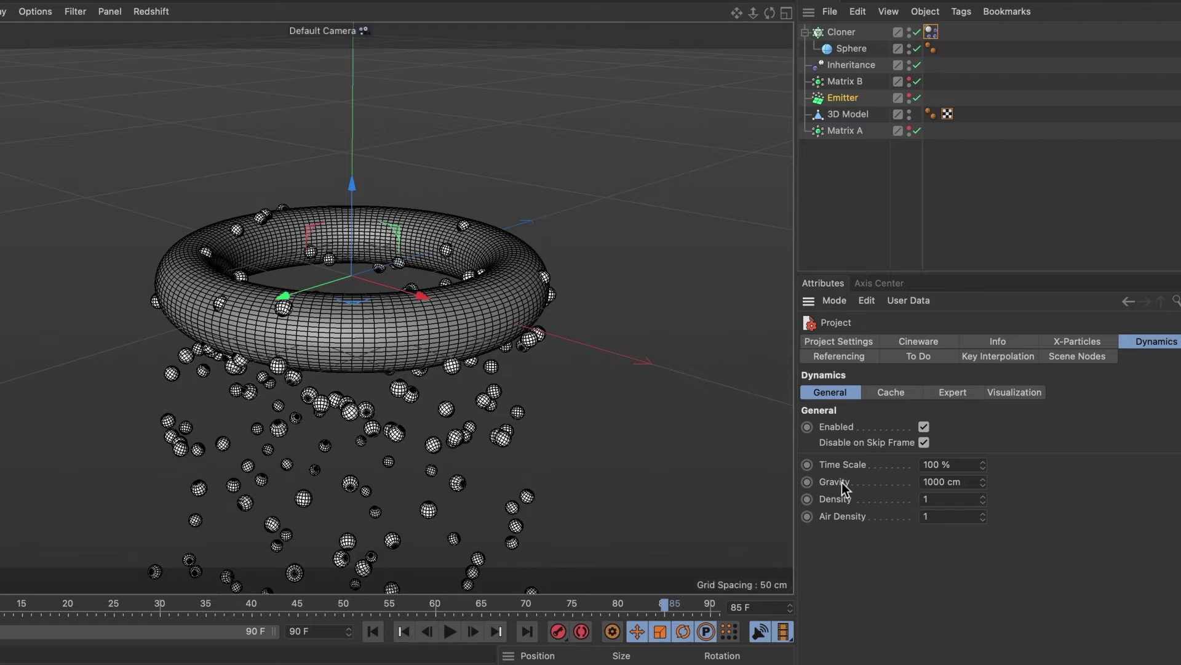
left_click_drag(963, 483, 908, 483)
type("100")
left_click(373, 631)
left_click(451, 631)
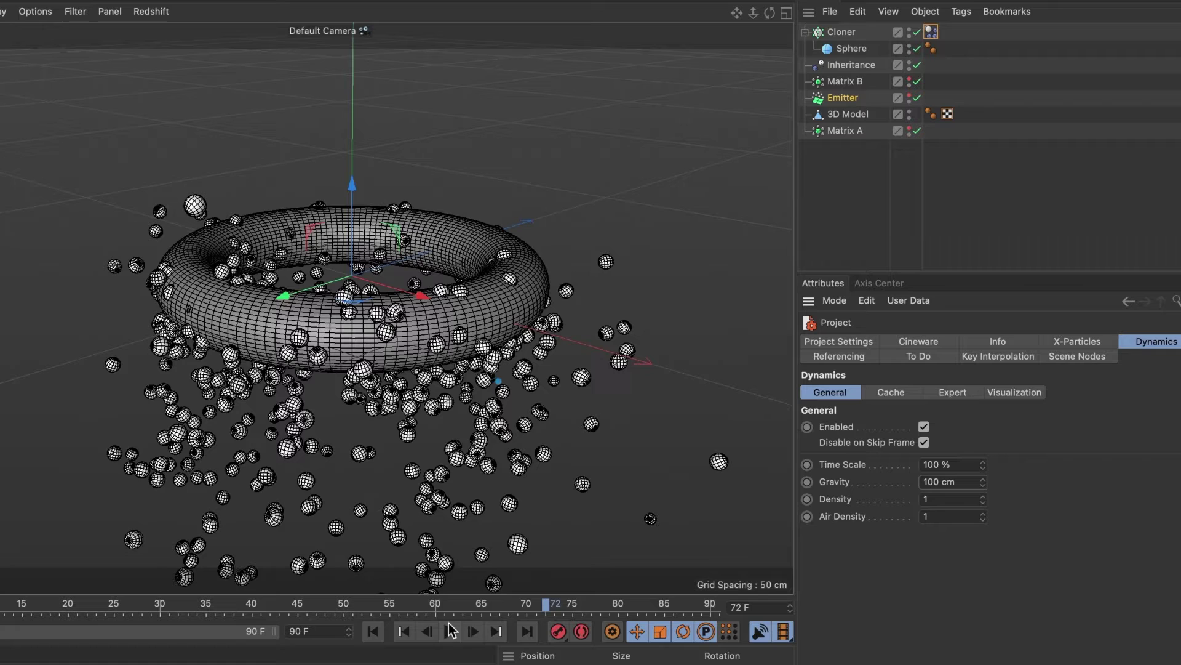
left_click(450, 631)
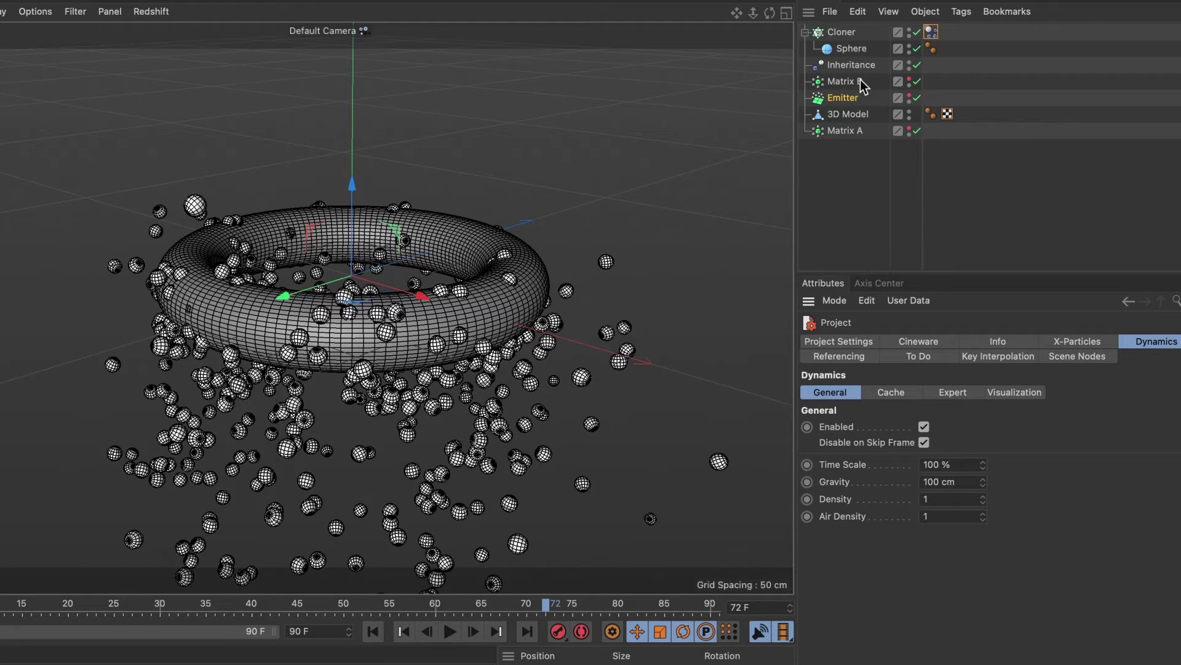
Switch the Cloner's instance mode to Multi-Instance and replay the animation to check playback
left_click(842, 33)
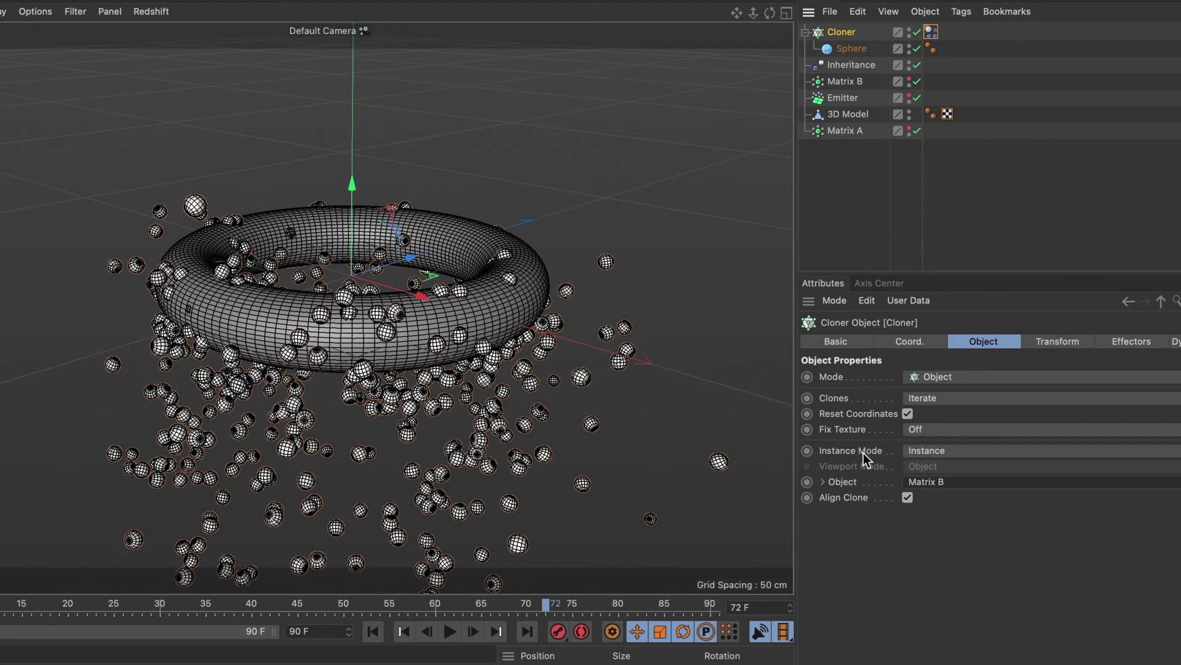
left_click(922, 453)
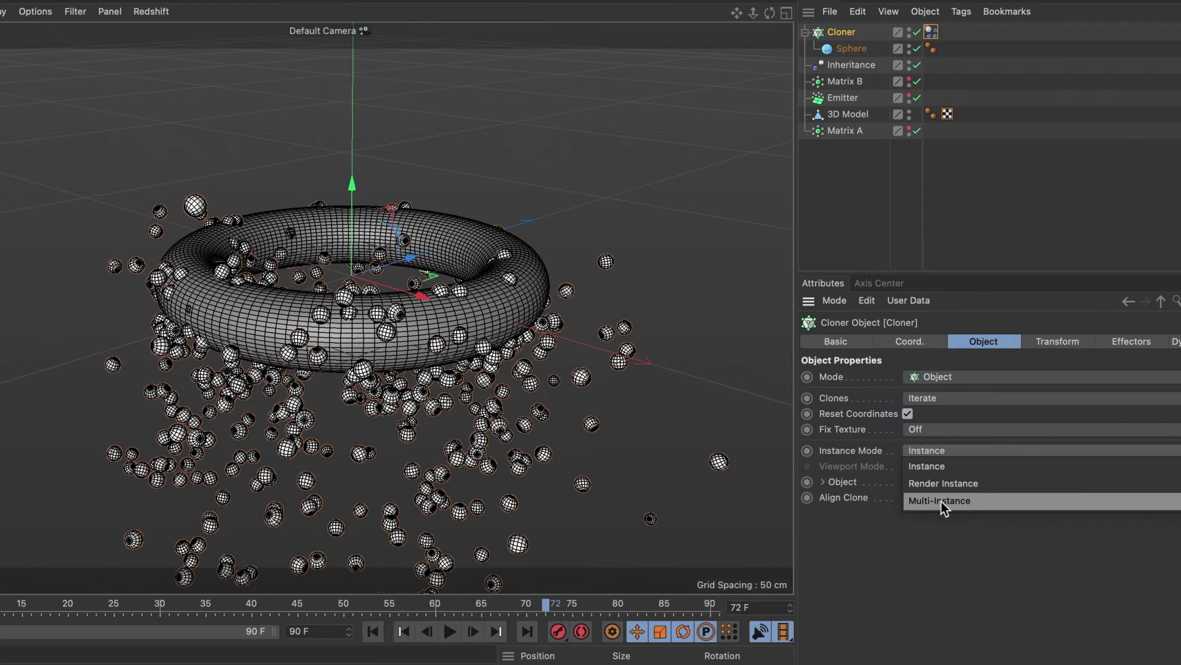
left_click(965, 503)
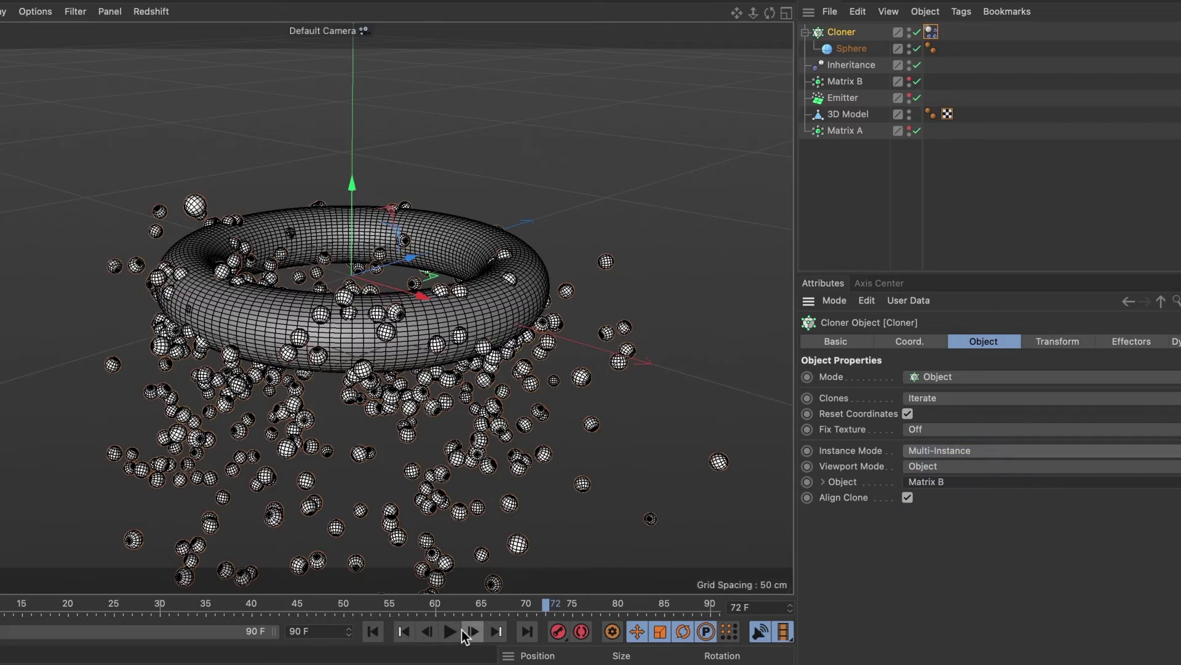
left_click(451, 632)
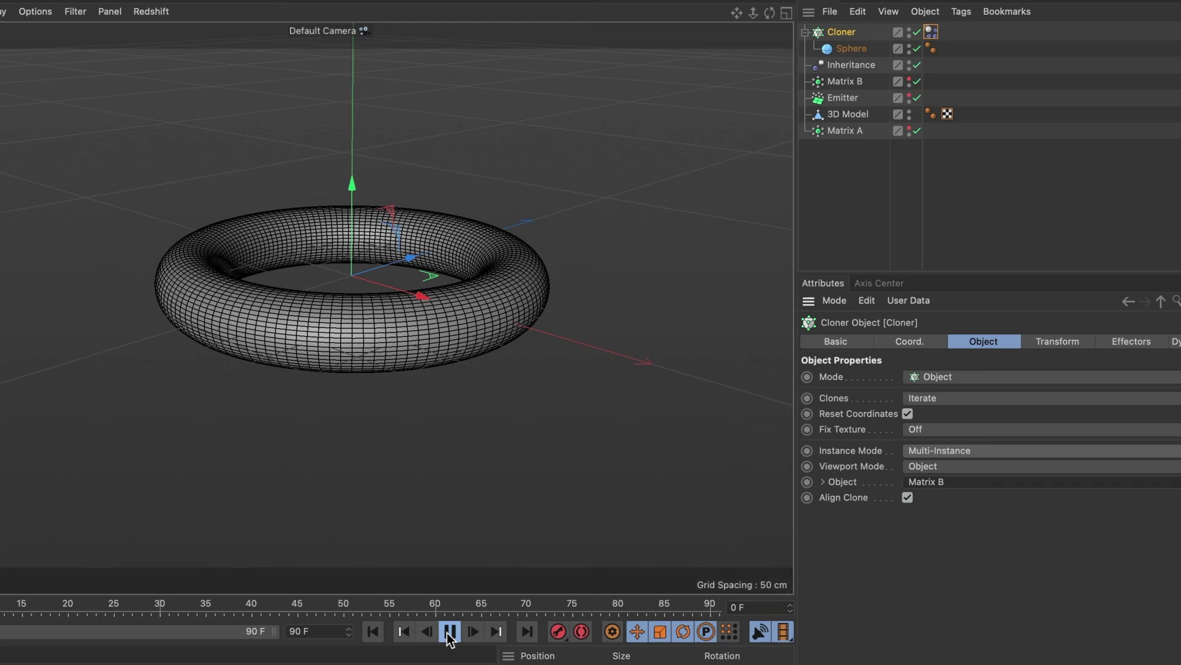
left_click(450, 632)
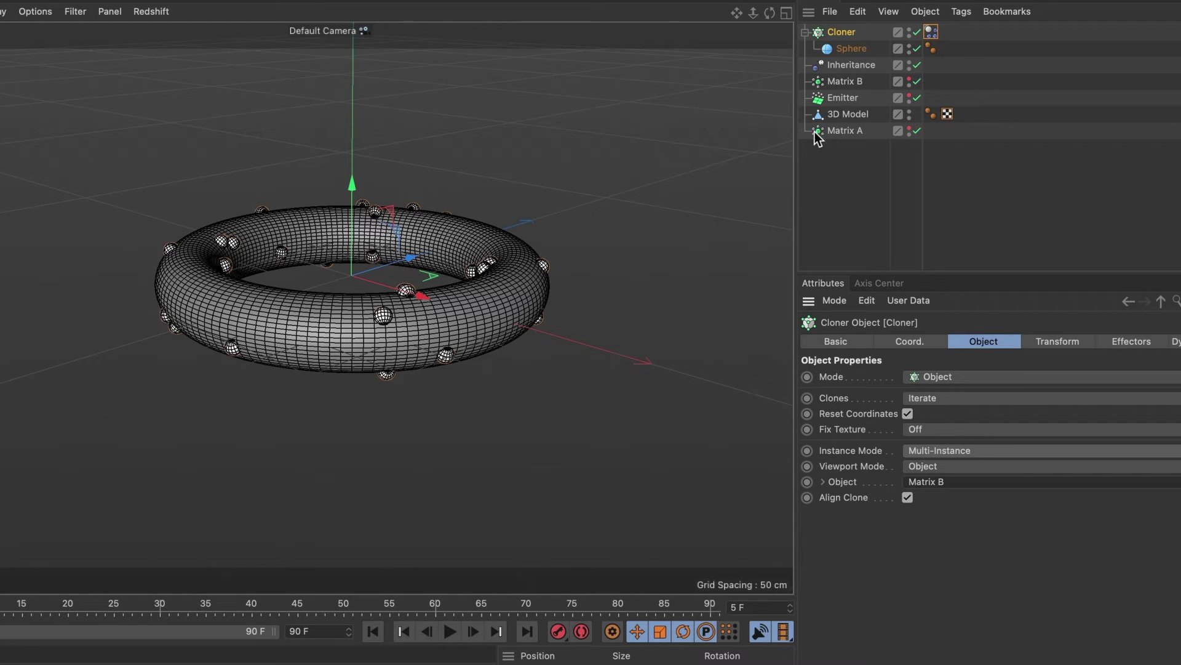
Record a keyframe for the 3D Model at frame 0 with its rotation at 0°
left_click(844, 115)
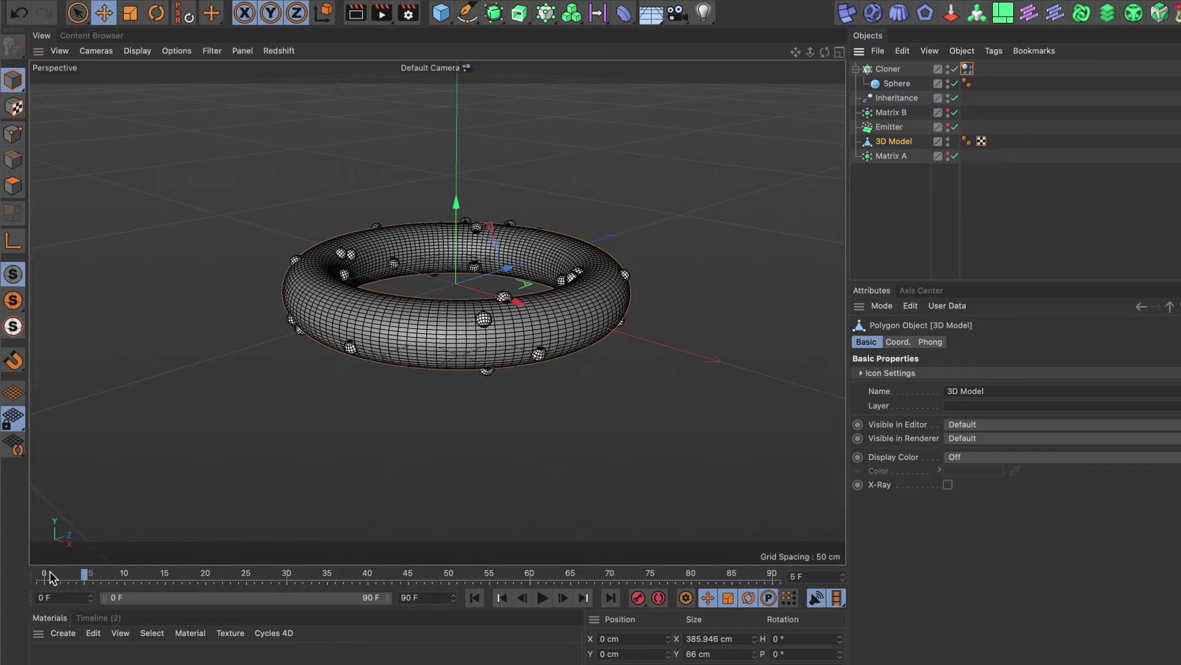
left_click(46, 576)
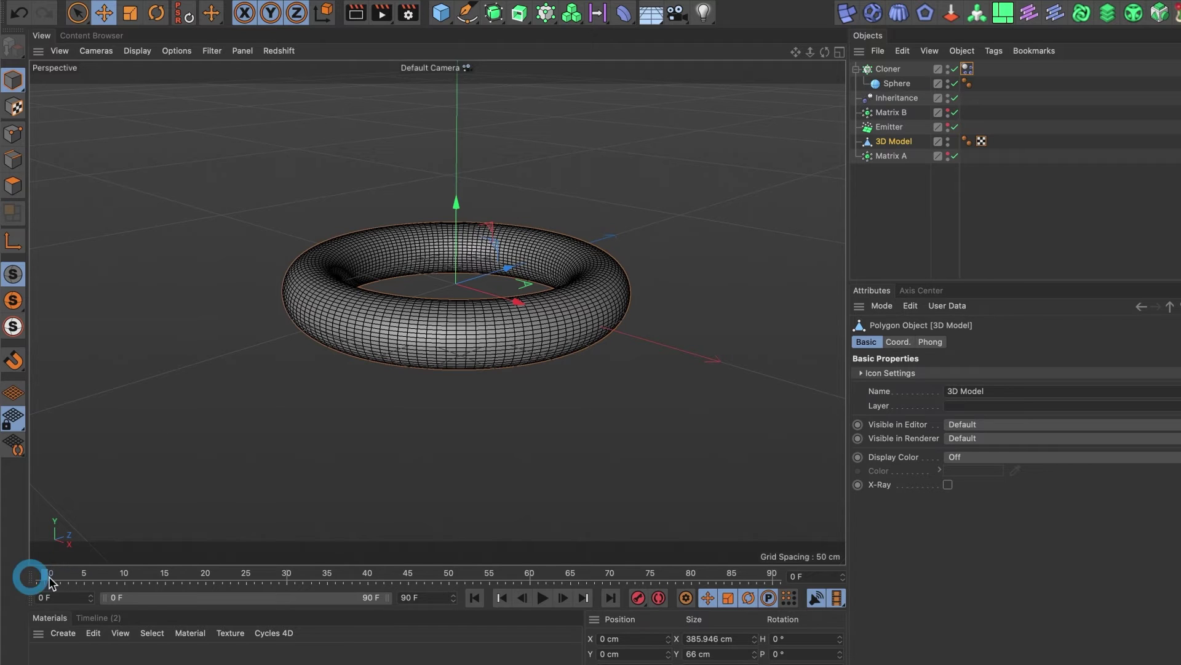
left_click(637, 597)
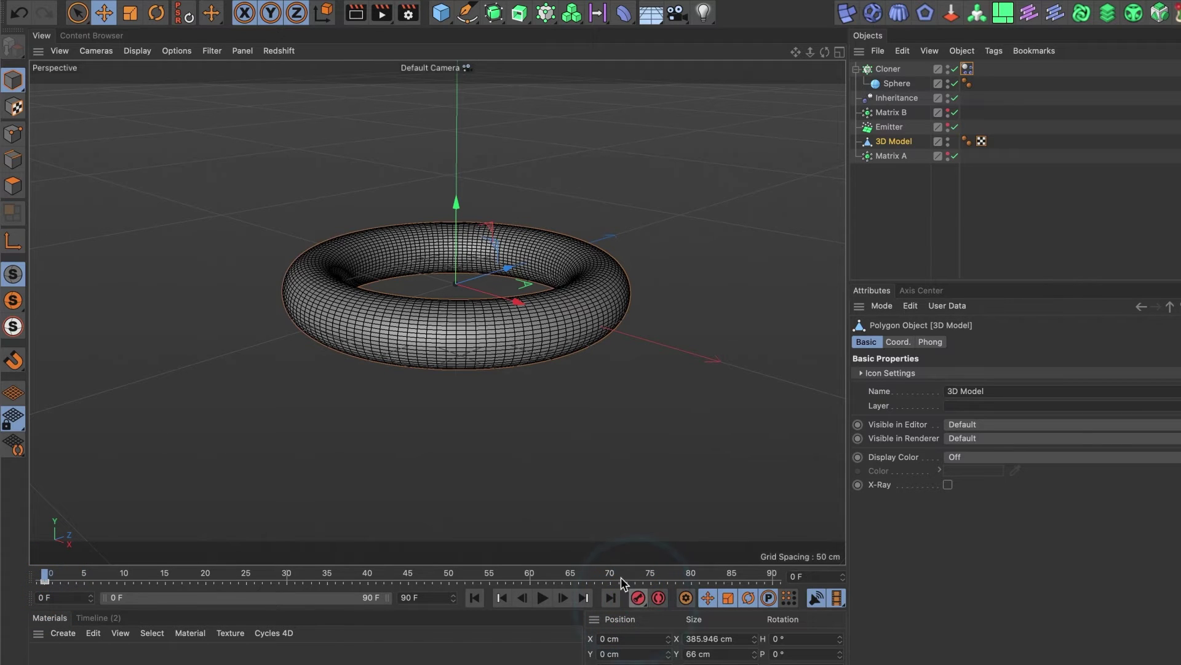
Set the 3D Model's bank rotation to 360° at frame 90 and record a keyframe there
left_click(156, 12)
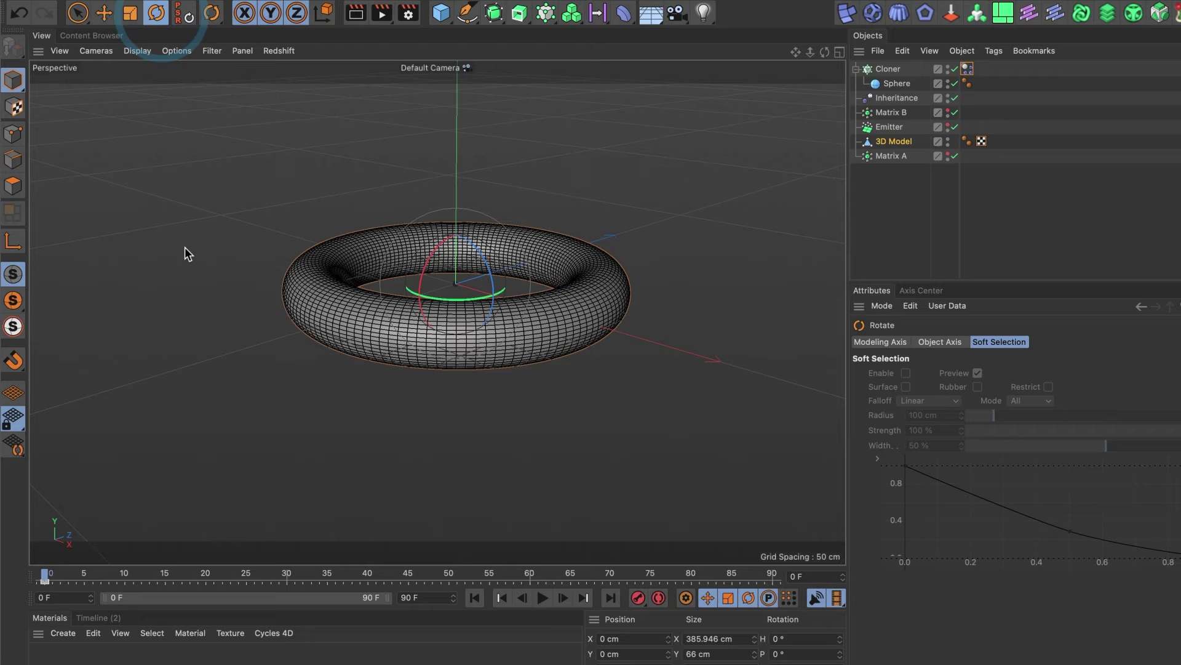
left_click_drag(48, 577, 772, 577)
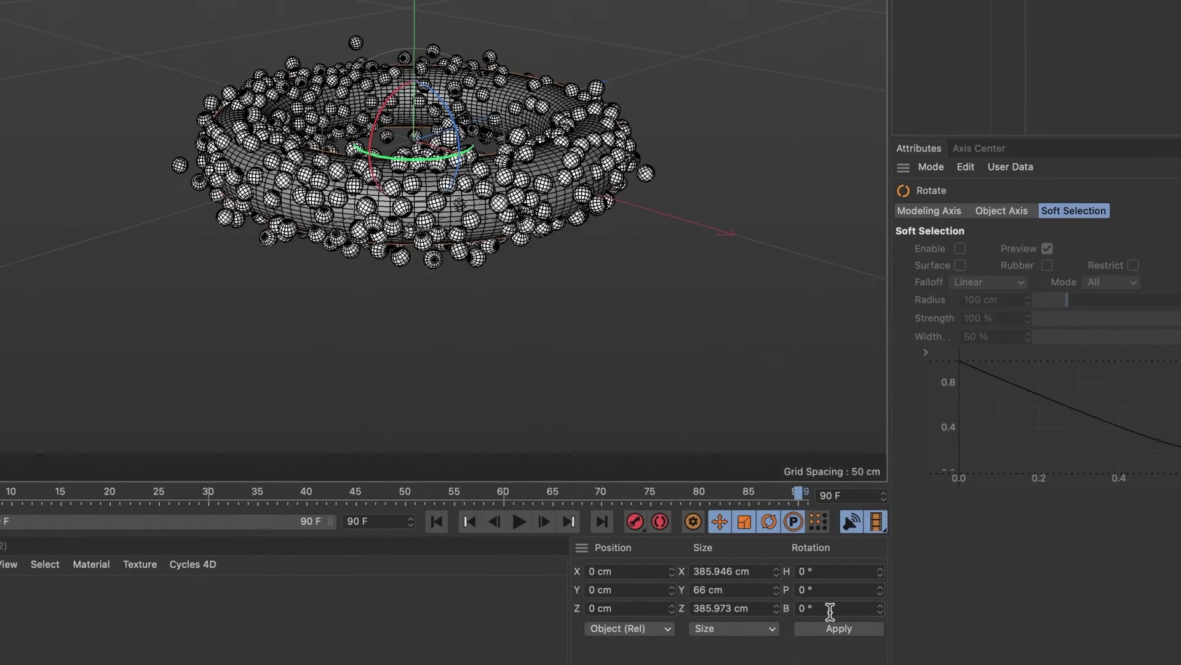
left_click(771, 664)
type("360")
key("Return")
left_click(636, 522)
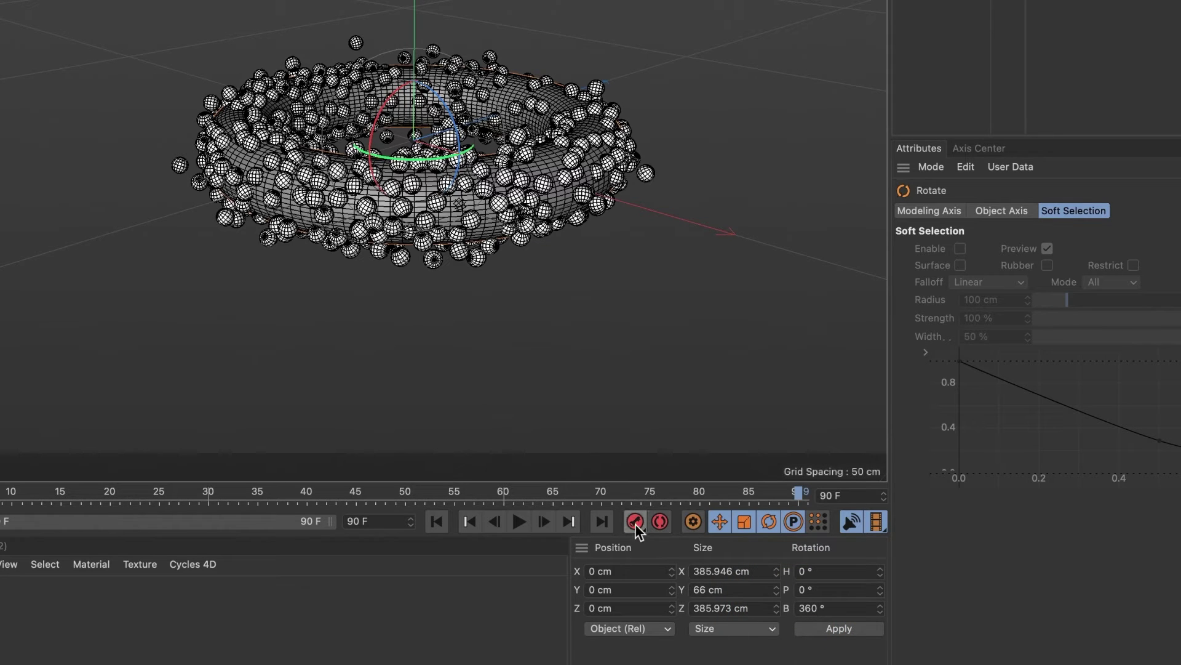
Change the interpolation of the 3D Model's keyframes at frames 90 and 0 to Linear
left_click(799, 502)
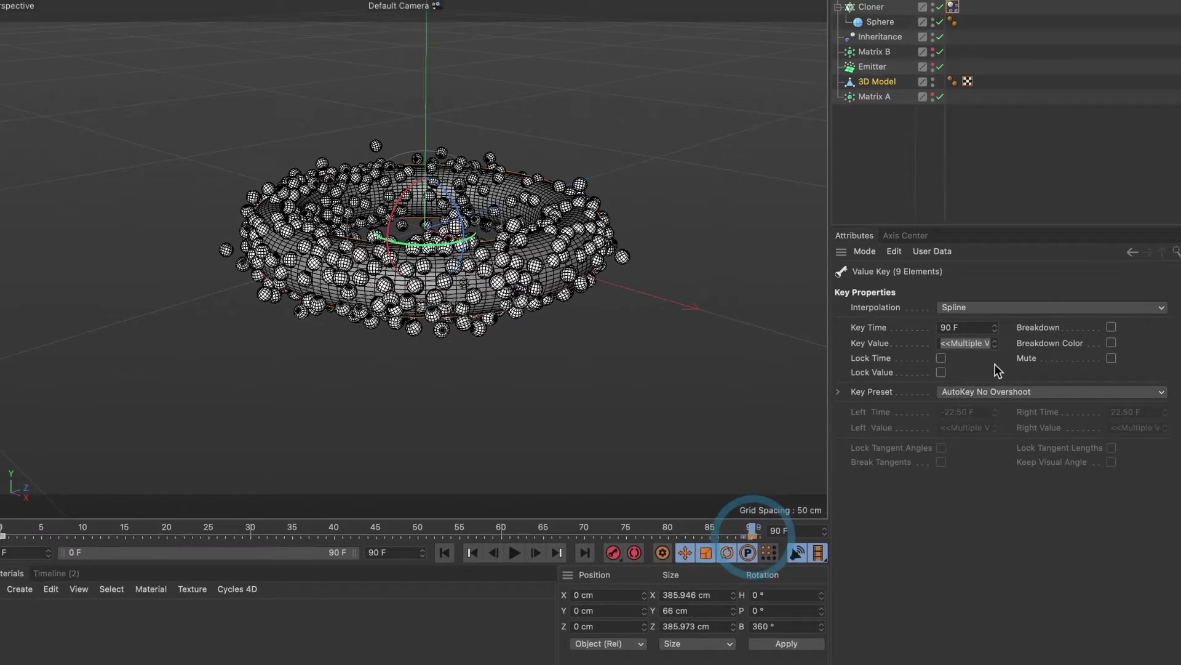
left_click(968, 343)
left_click(946, 368)
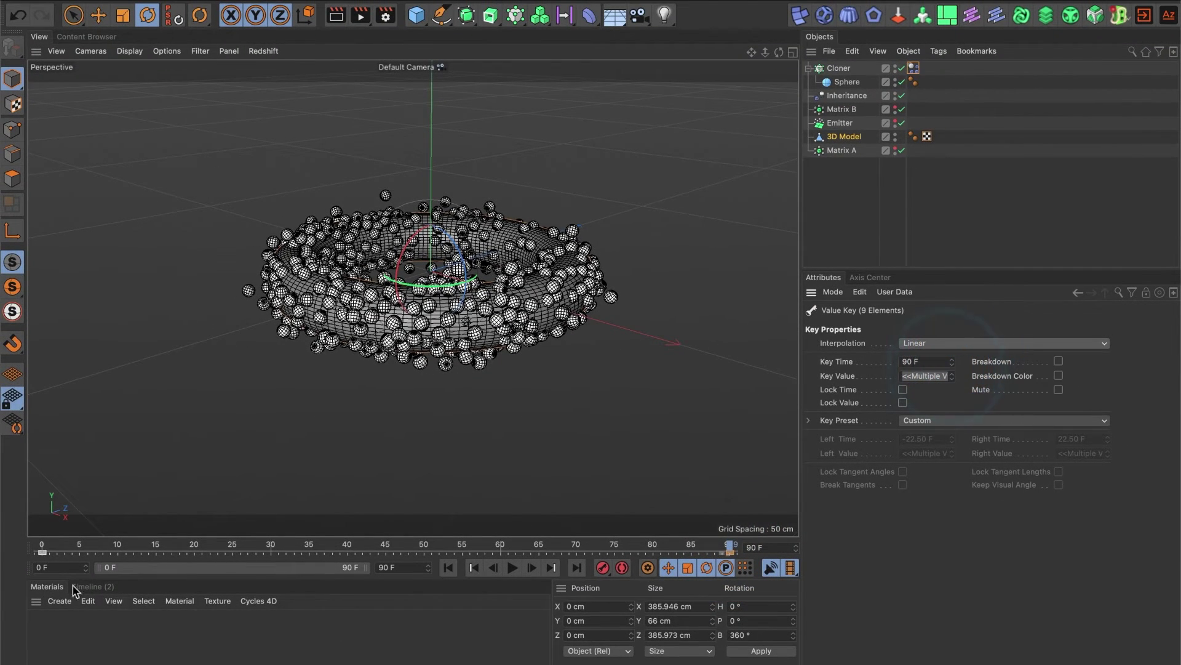
left_click(43, 553)
left_click(915, 344)
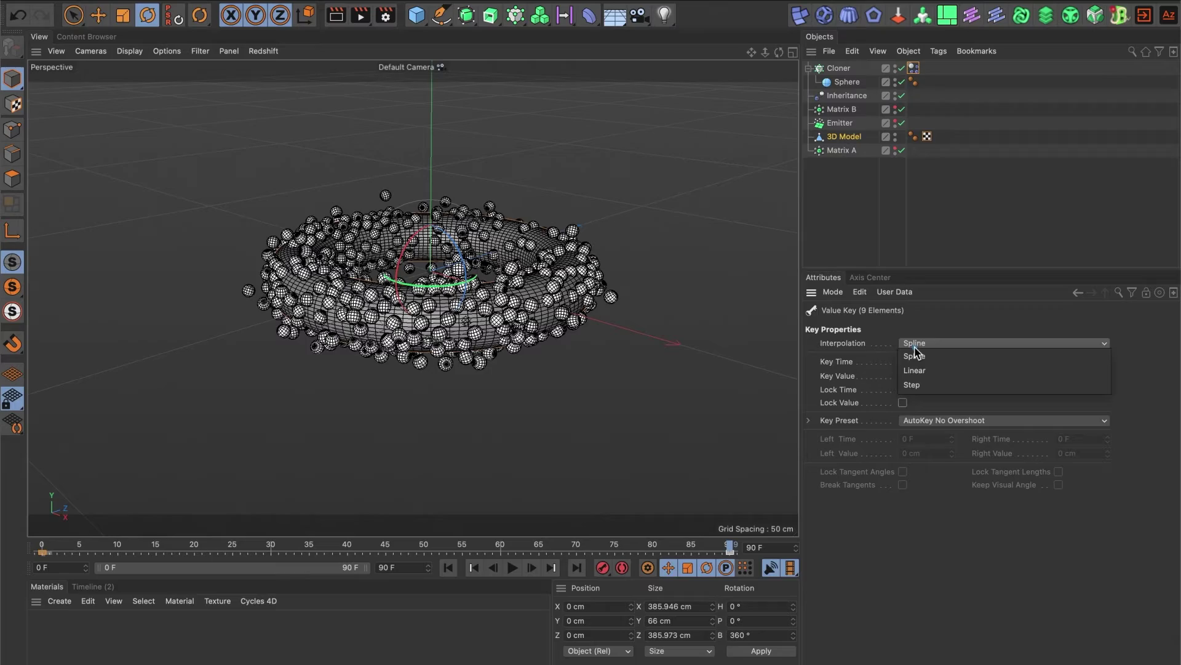
left_click(917, 370)
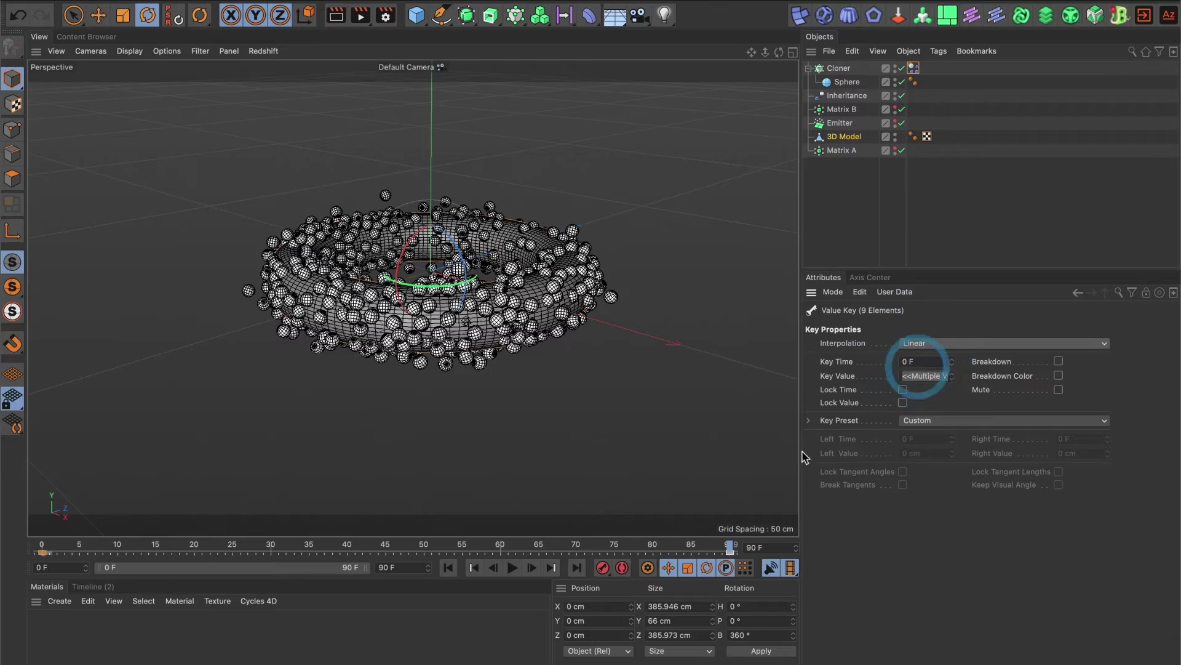
Preview the rotating model and its sphere clones in the perspective and Right views, and return to the first frame
left_click(513, 568)
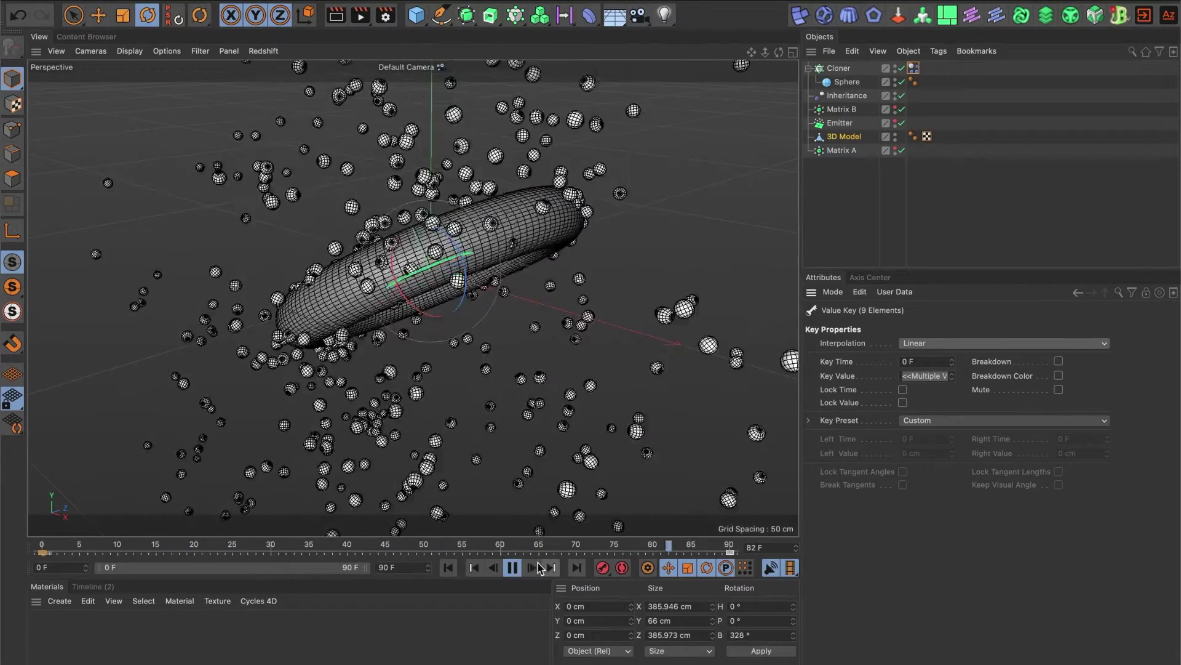
left_click(512, 568)
left_click(448, 567)
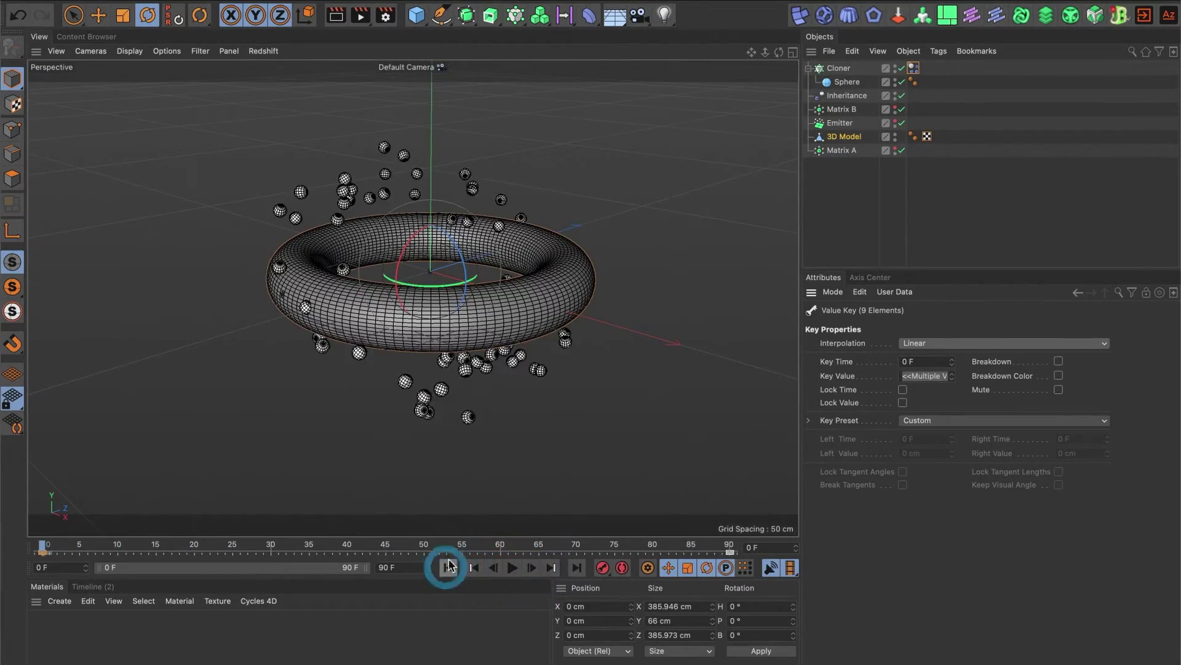
middle_click(443, 282)
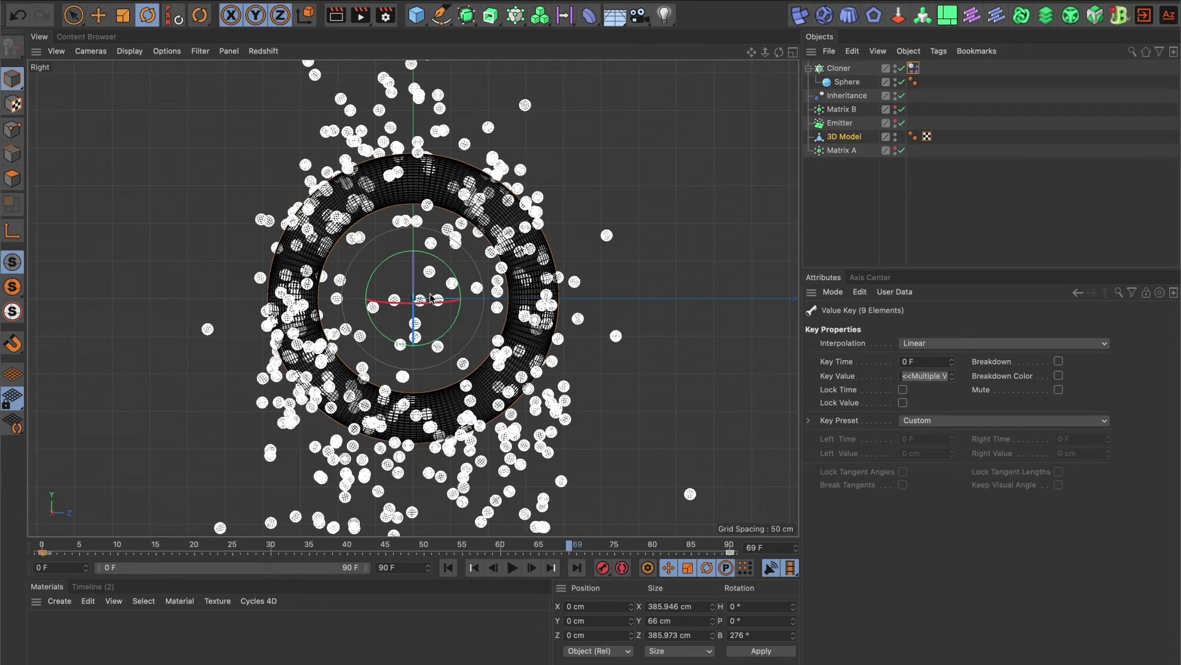
middle_click(432, 299)
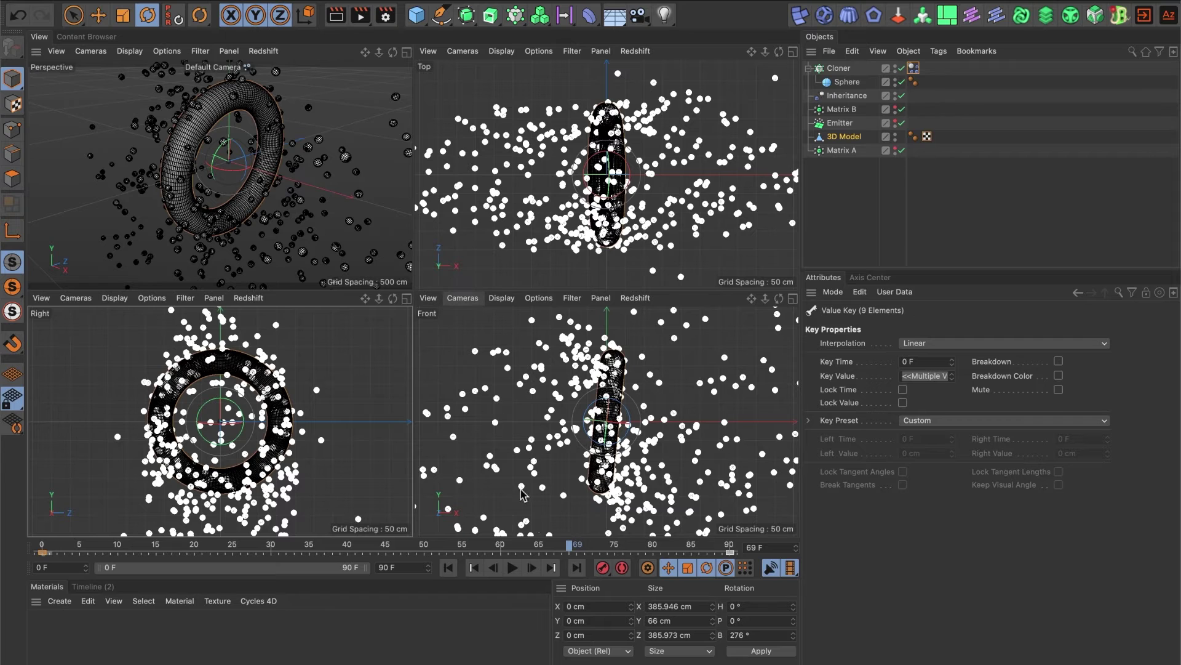
left_click(449, 567)
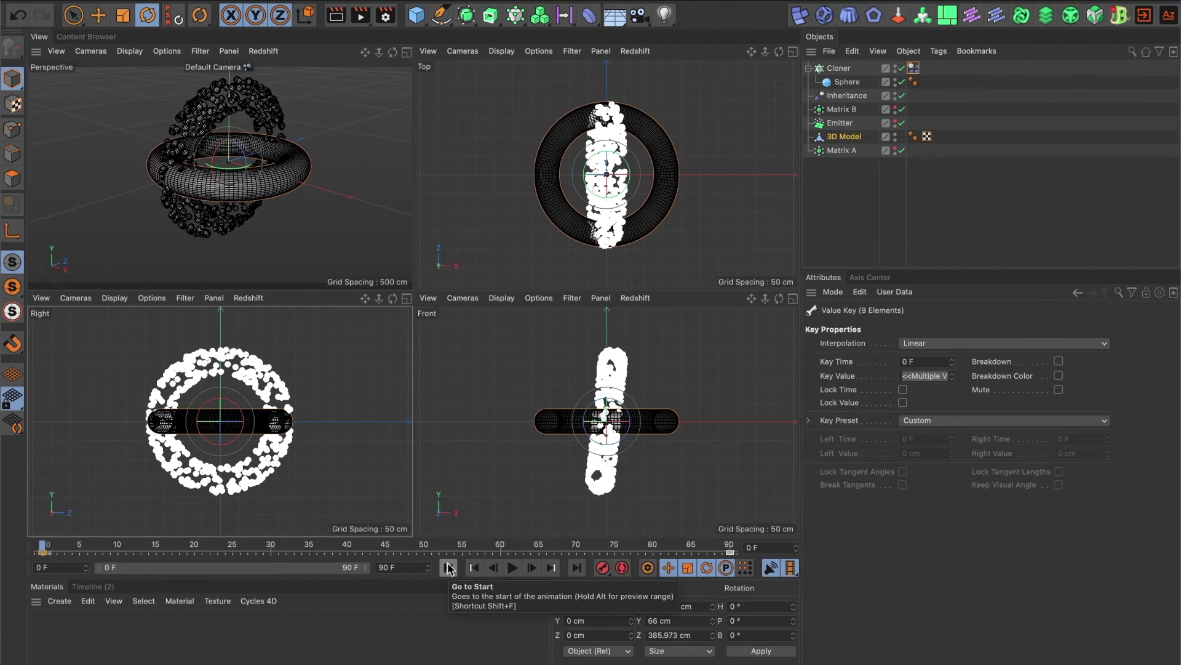
left_click(448, 567)
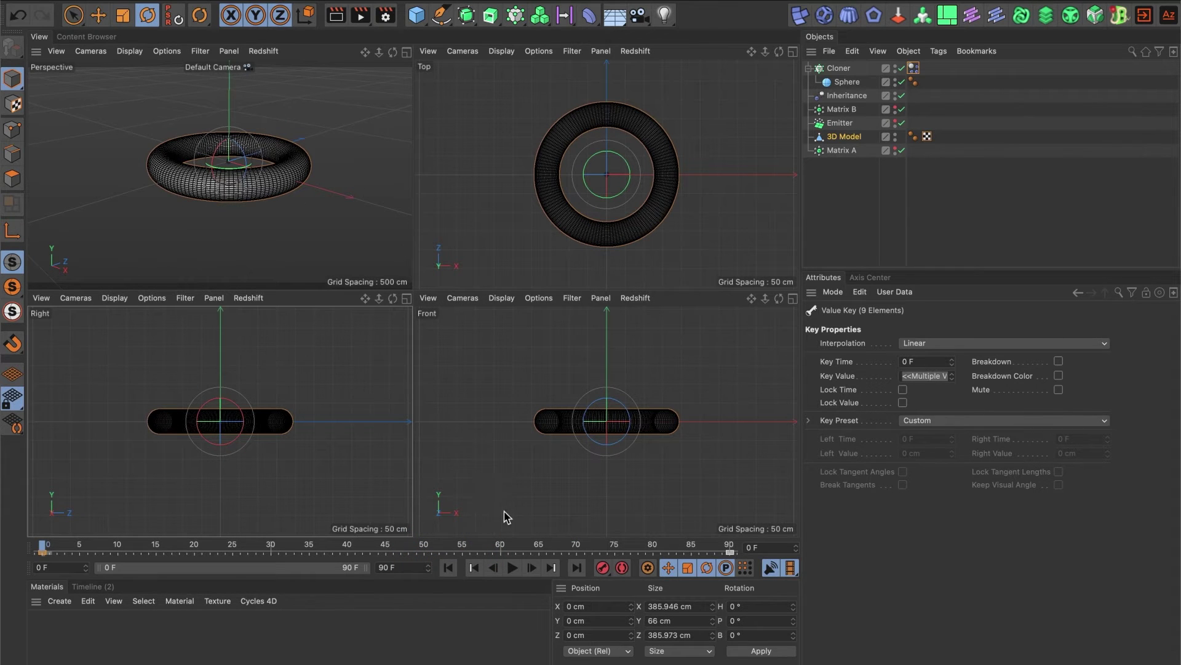
Add a Plain effector to the Cloner and select the new effector
middle_click(687, 223)
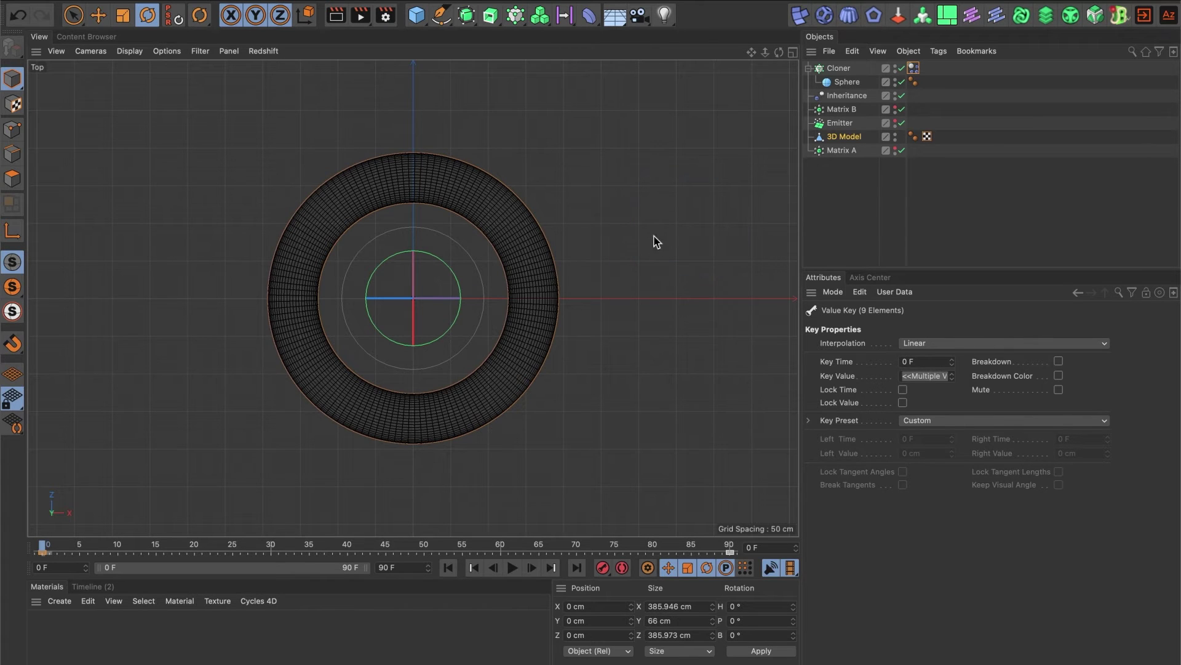
left_click(840, 69)
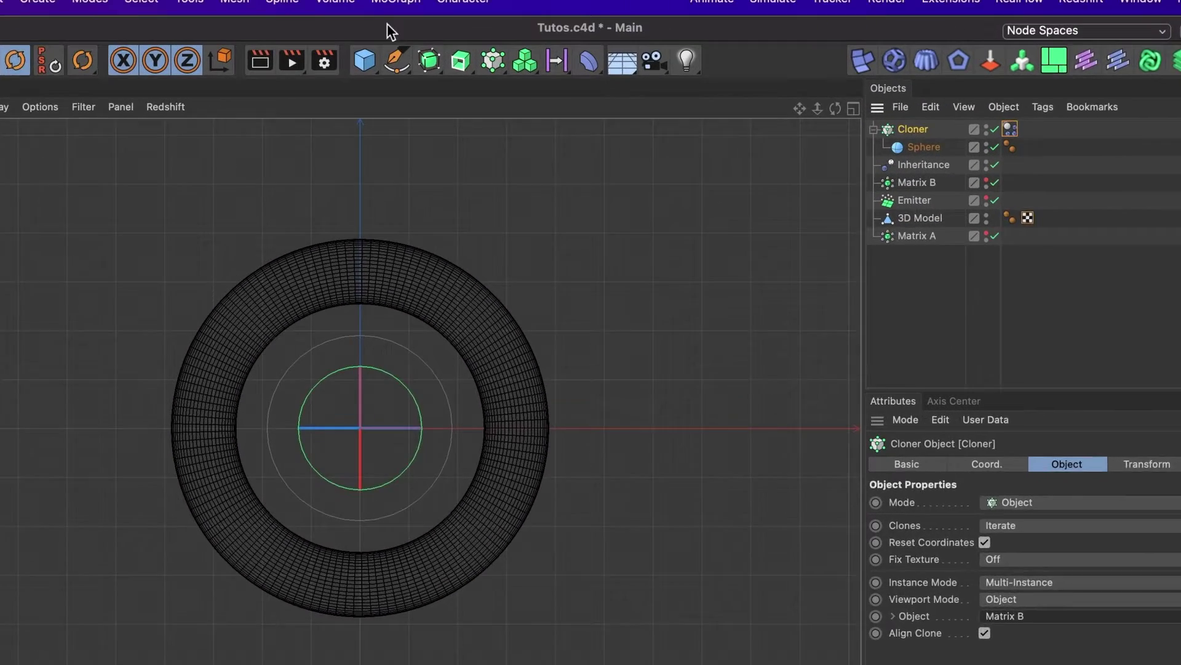
left_click(440, 0)
mouse_move(366, 72)
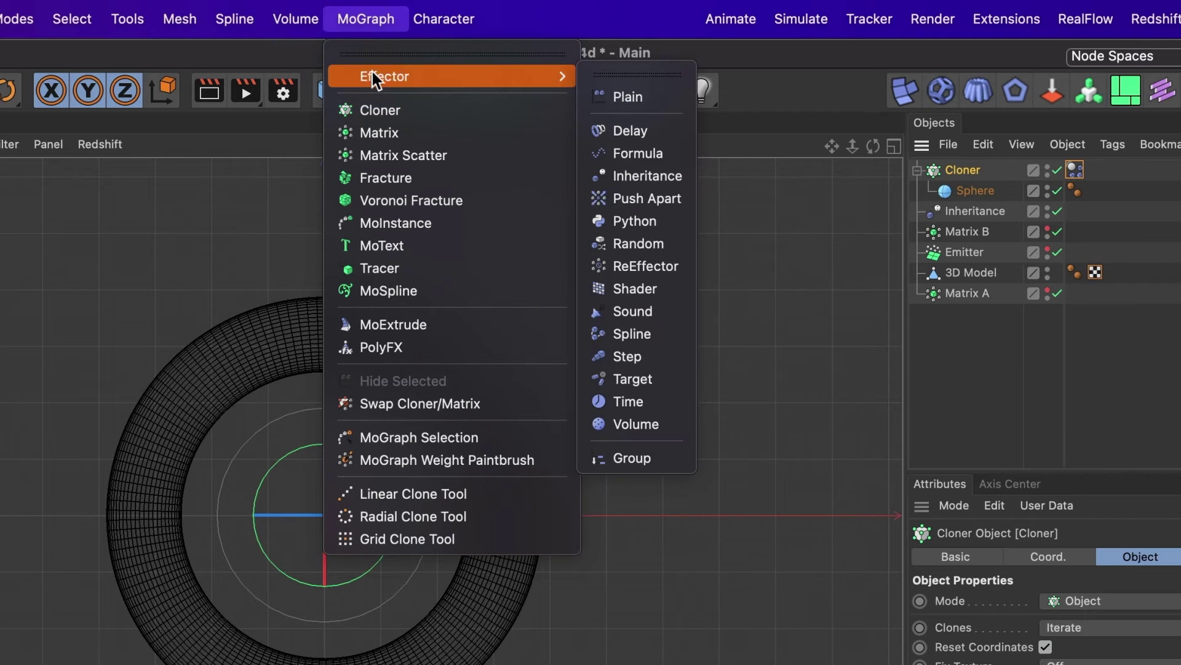
left_click(622, 96)
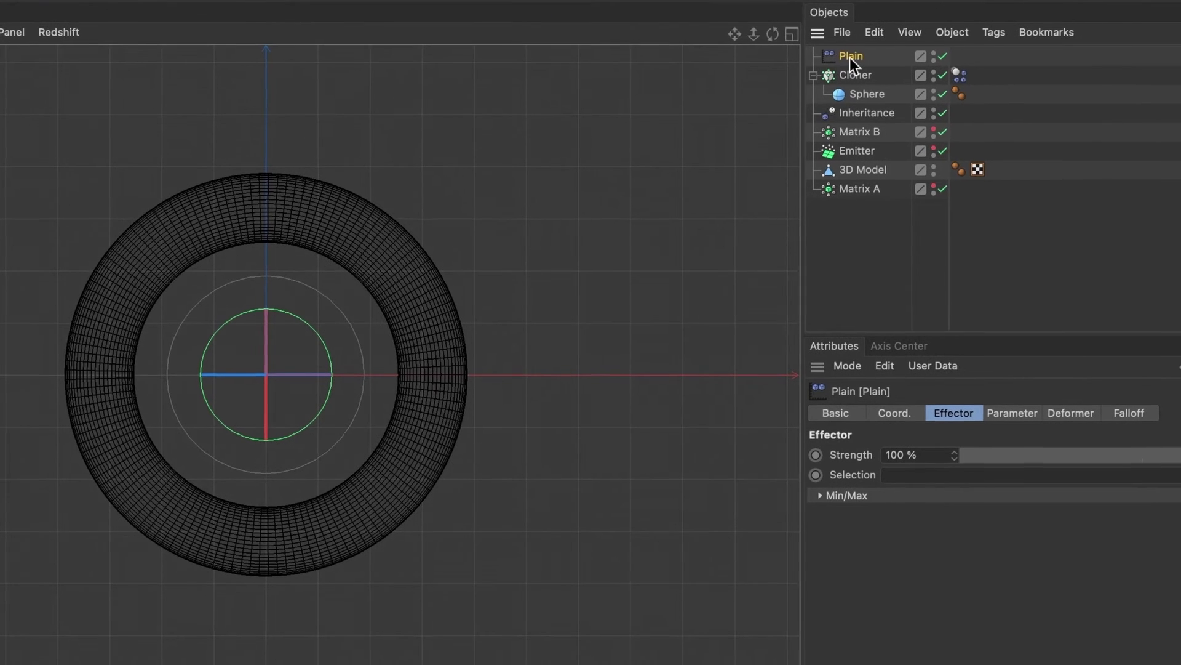
left_click(850, 56)
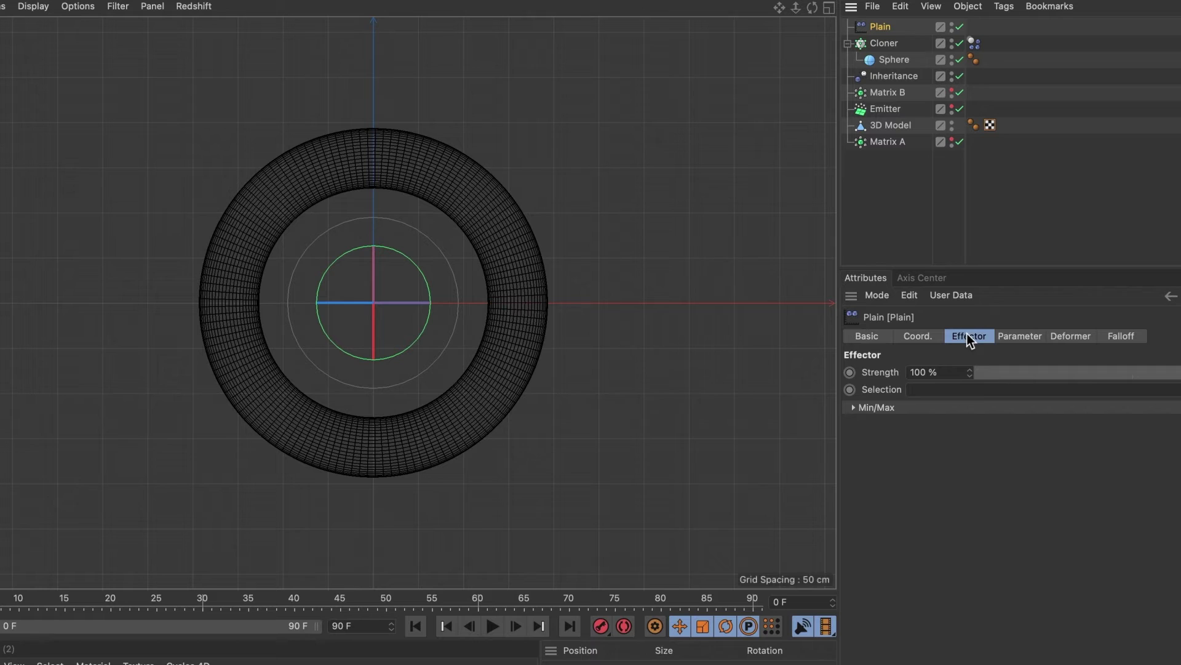
Make the Plain effector affect only scale, turning off Position and setting a uniform scale of -1
left_click(1010, 336)
left_click(1029, 405)
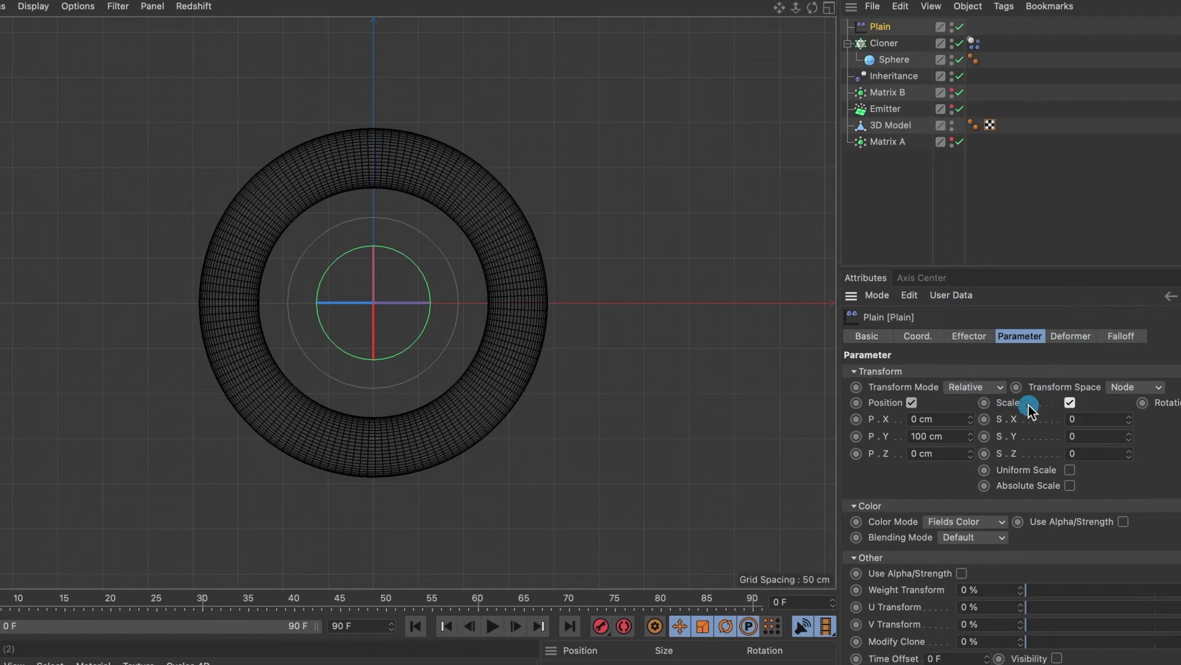
left_click(911, 403)
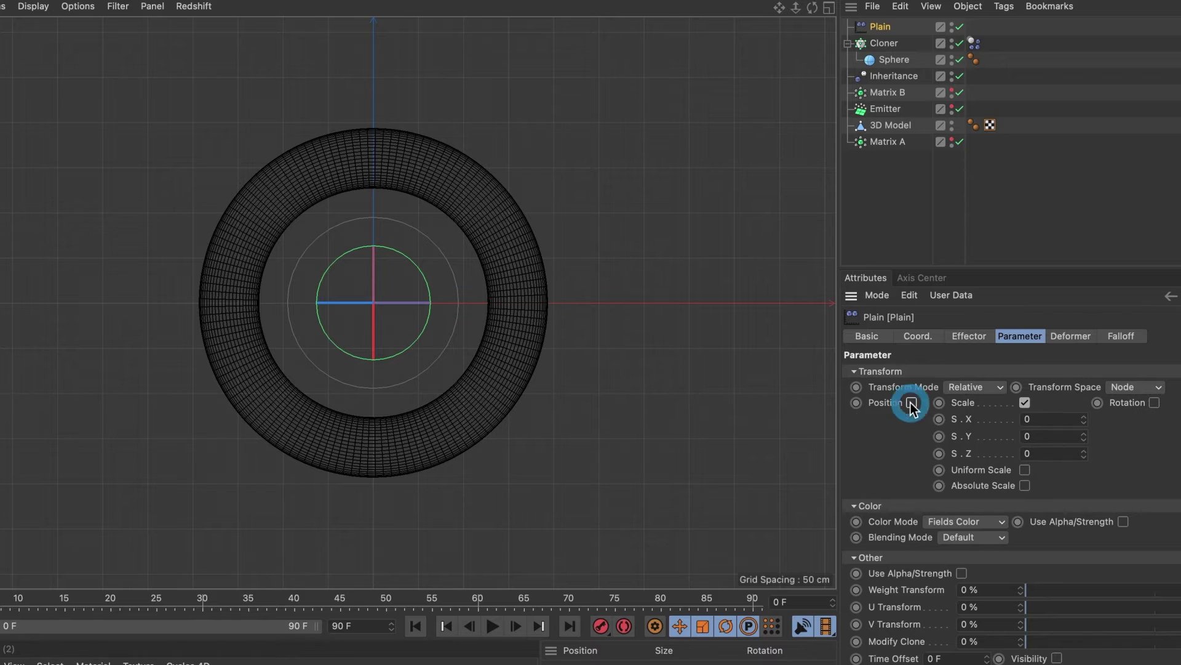
left_click(1024, 469)
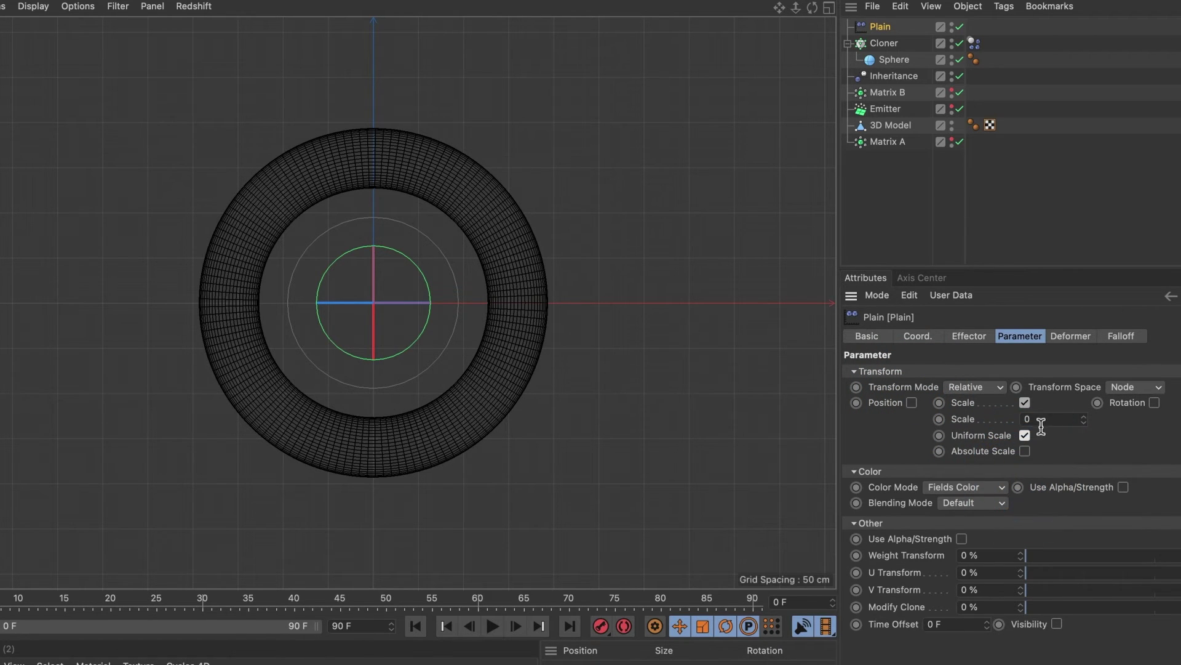
type("-")
left_click(968, 416)
type("1")
Add a Spherical Field to the Plain effector's falloff
left_click(1116, 337)
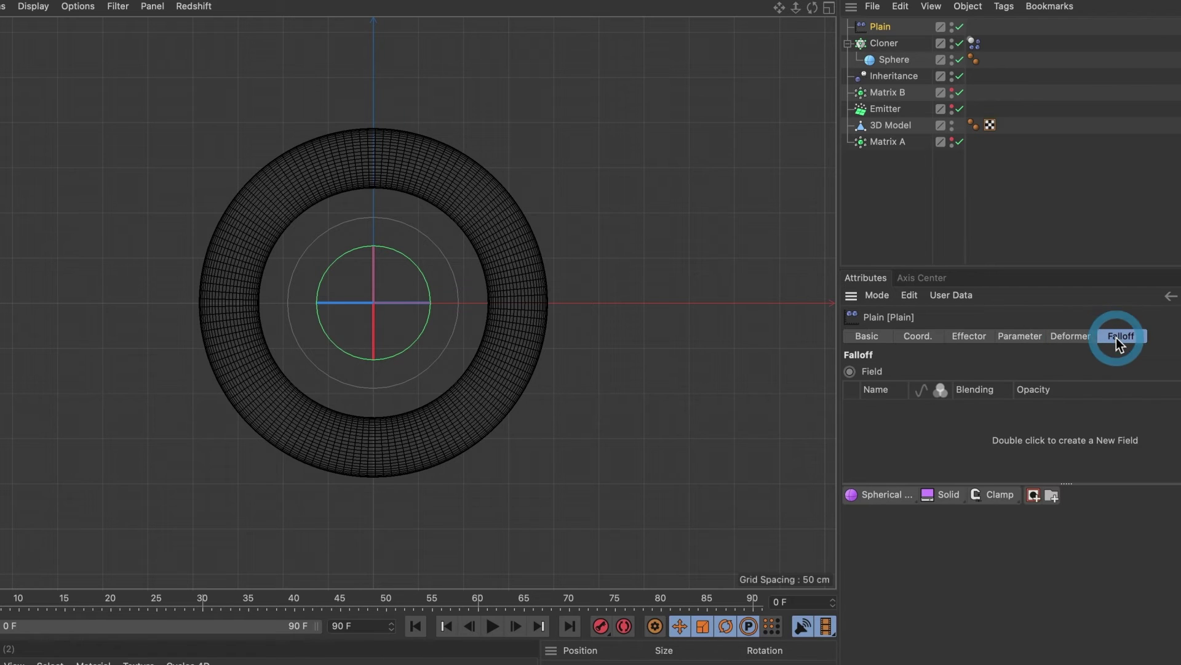
left_click(878, 496)
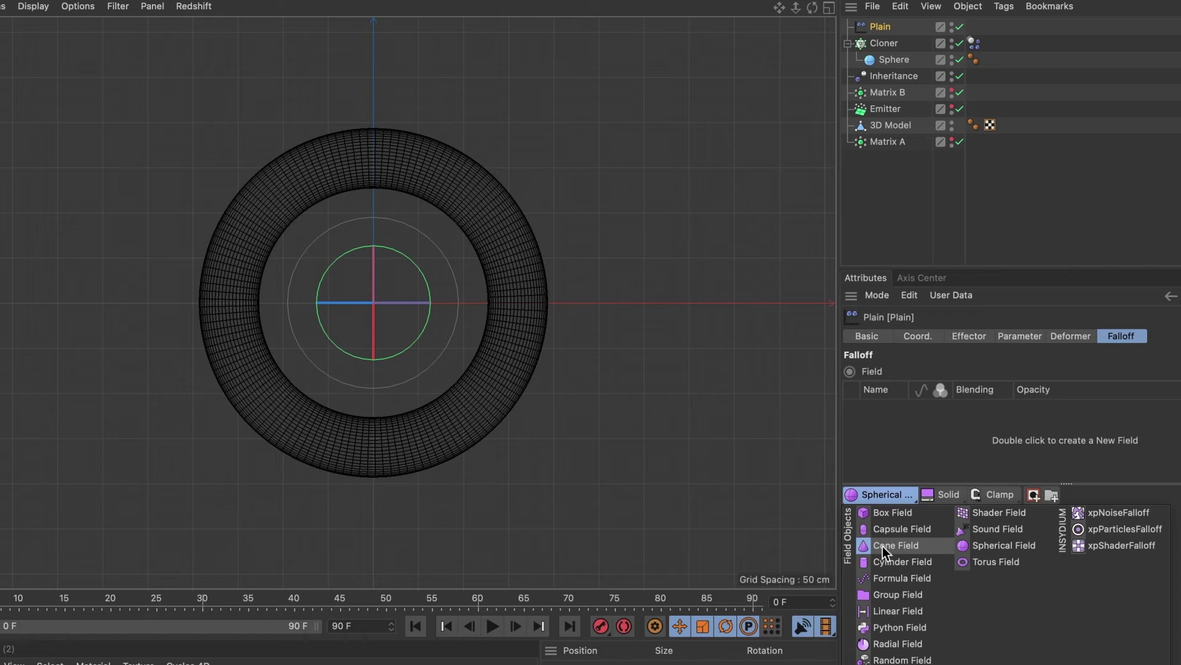
left_click(977, 545)
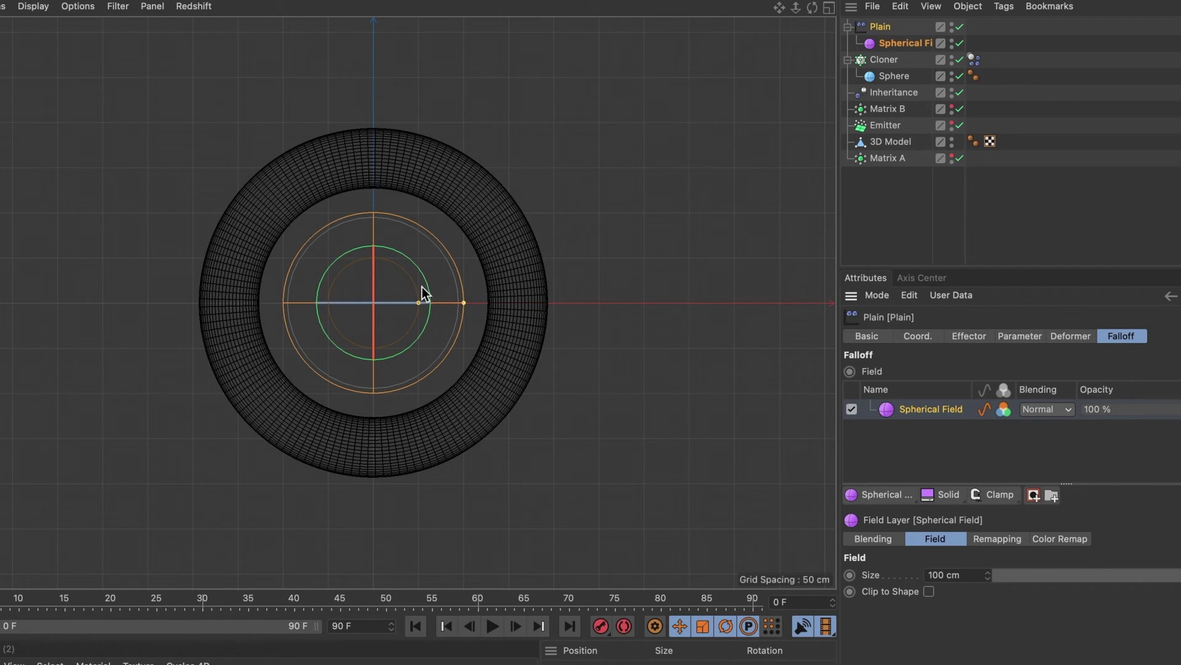
Enlarge the Spherical Field to about 229 cm so it surrounds the torus, and fit its inner radius to the torus's inner edge
left_click_drag(463, 301, 579, 314)
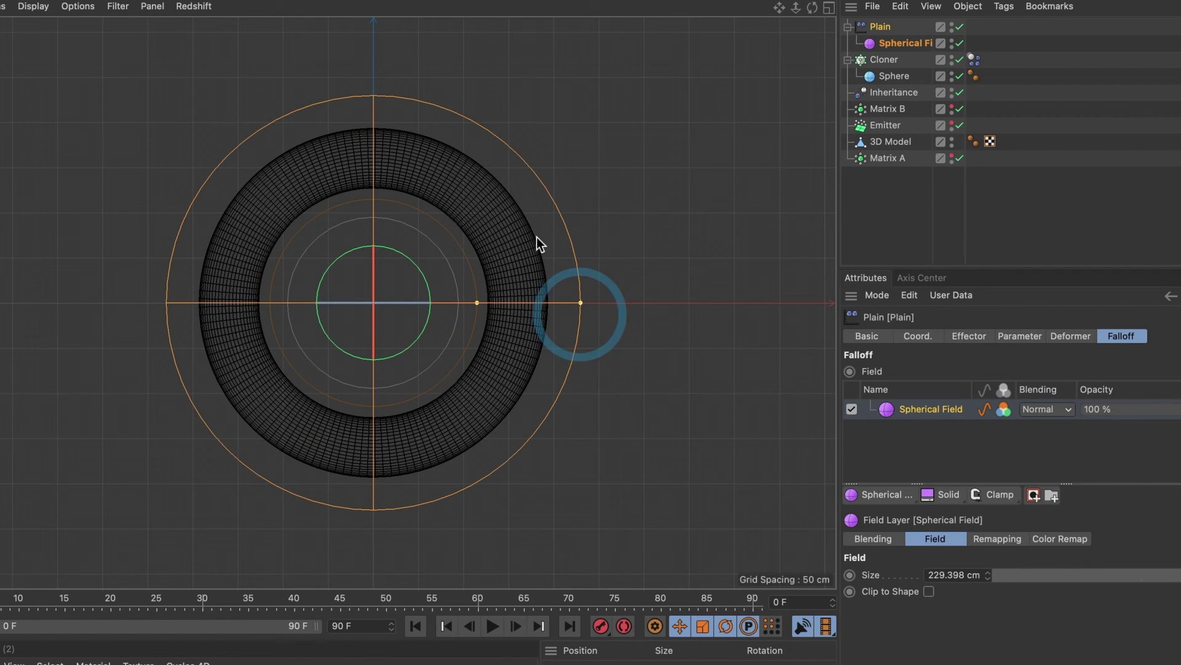
left_click(481, 302)
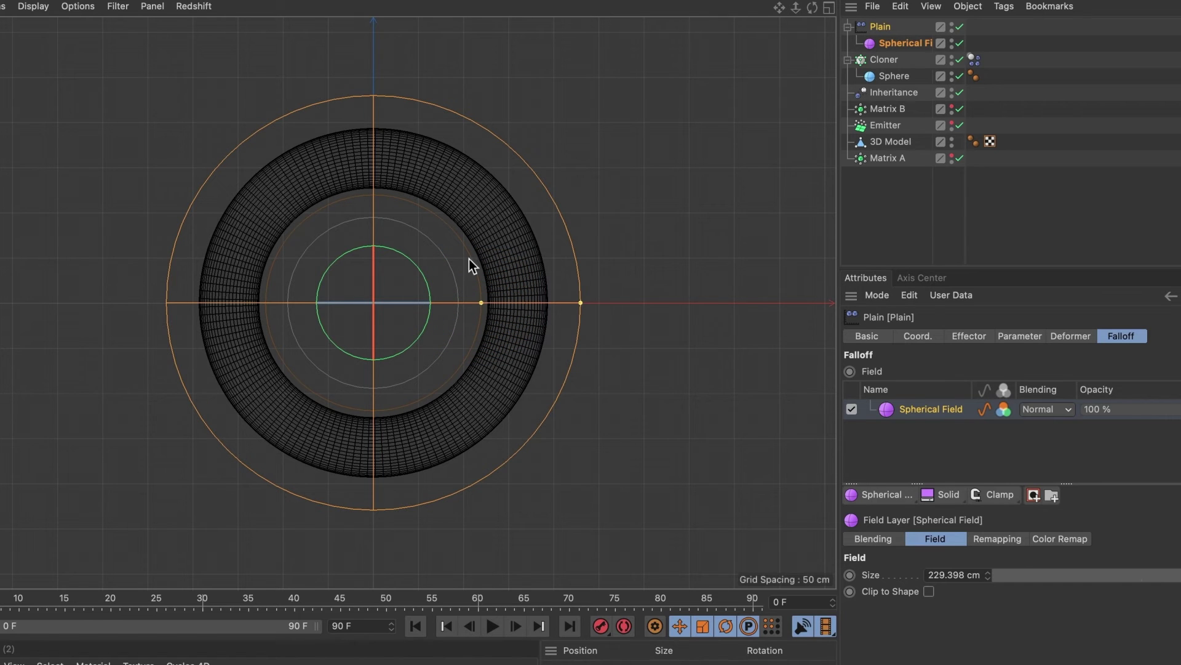
left_click(487, 301)
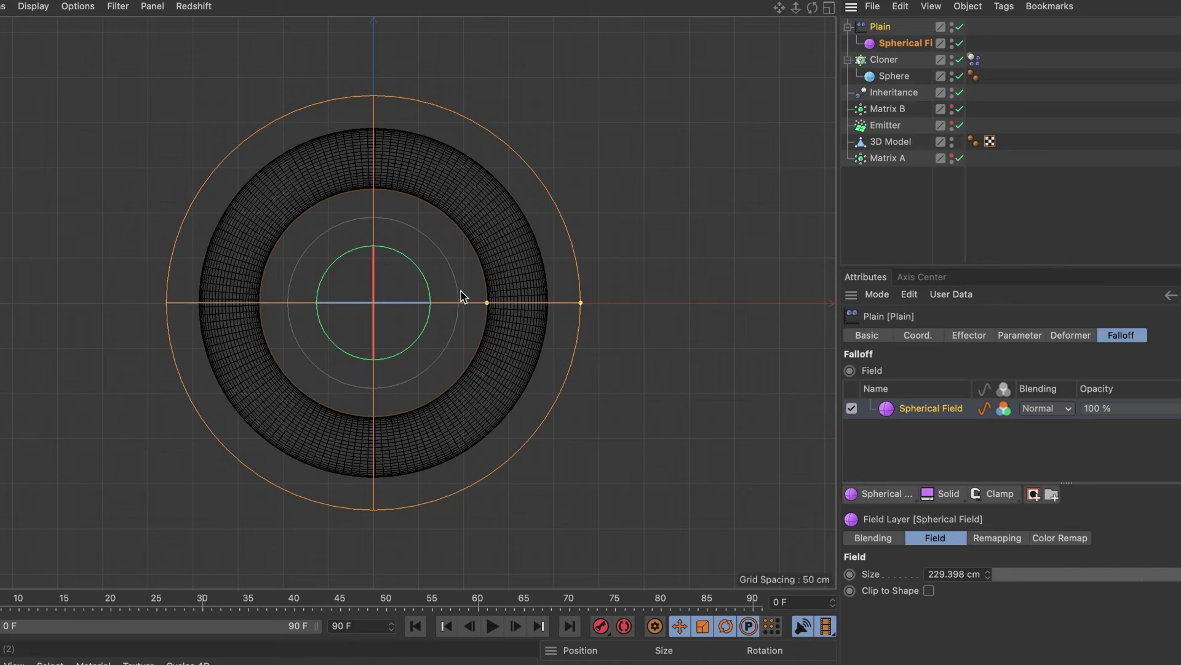
Play the animation in the perspective view to check how the spherical falloff scales the clones, and stop it
left_click(829, 8)
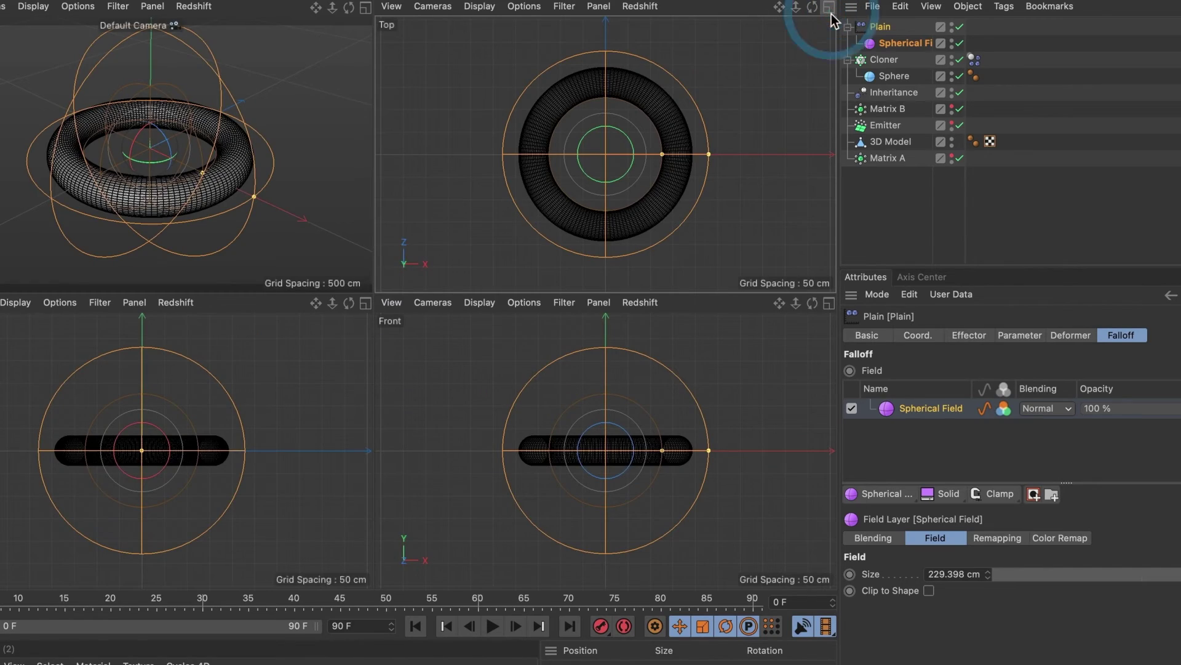
left_click(369, 17)
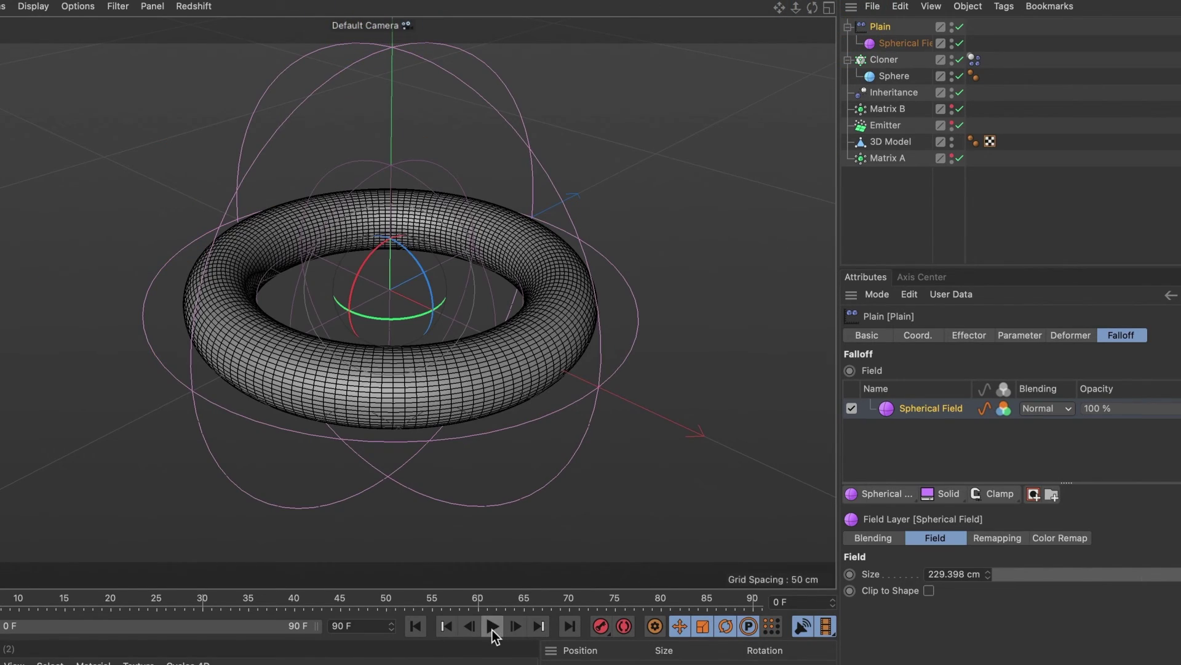
left_click(492, 633)
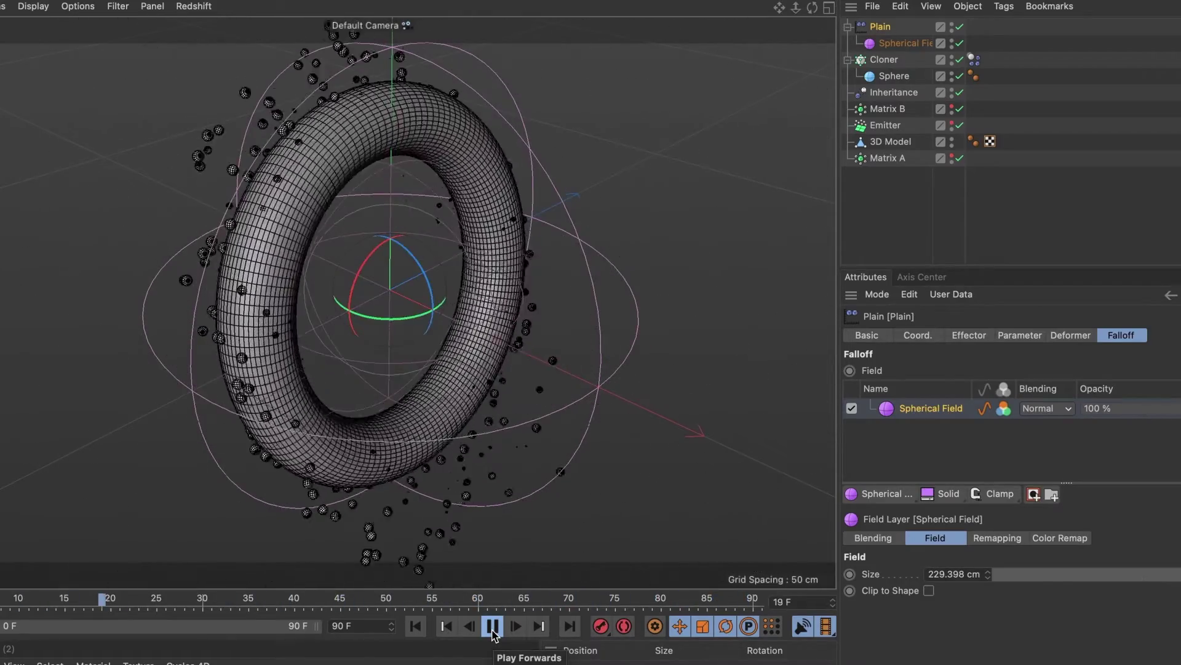
left_click(492, 627)
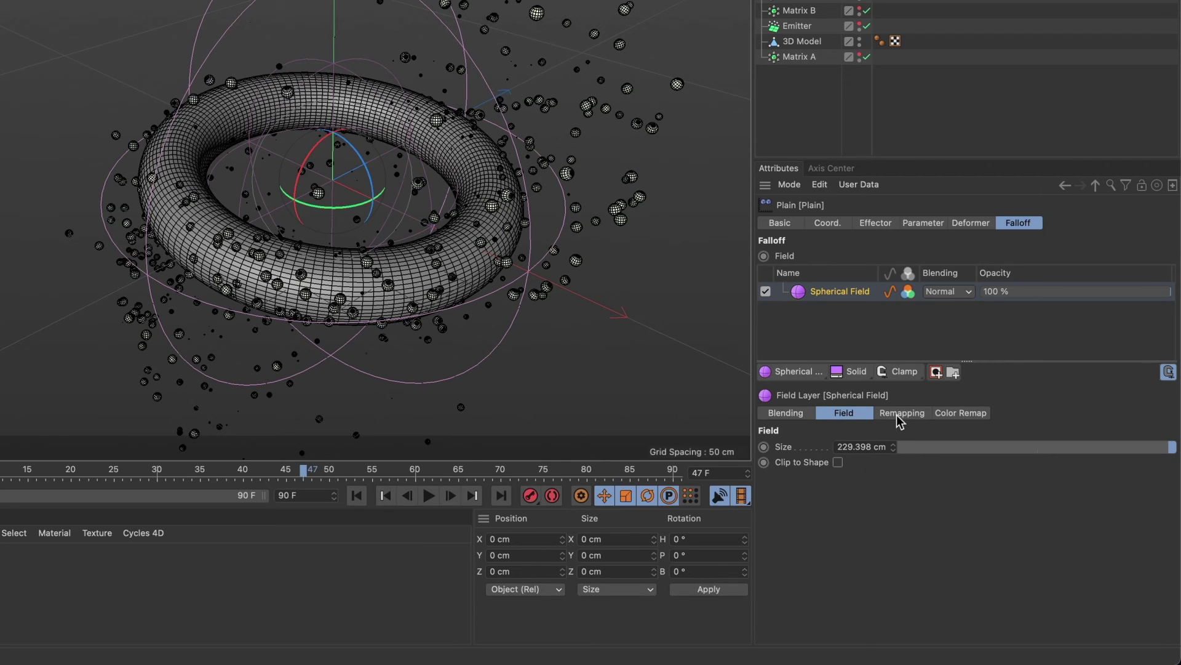
Invert the Spherical Field's remapping and replay the animation from the first frame
left_click(899, 419)
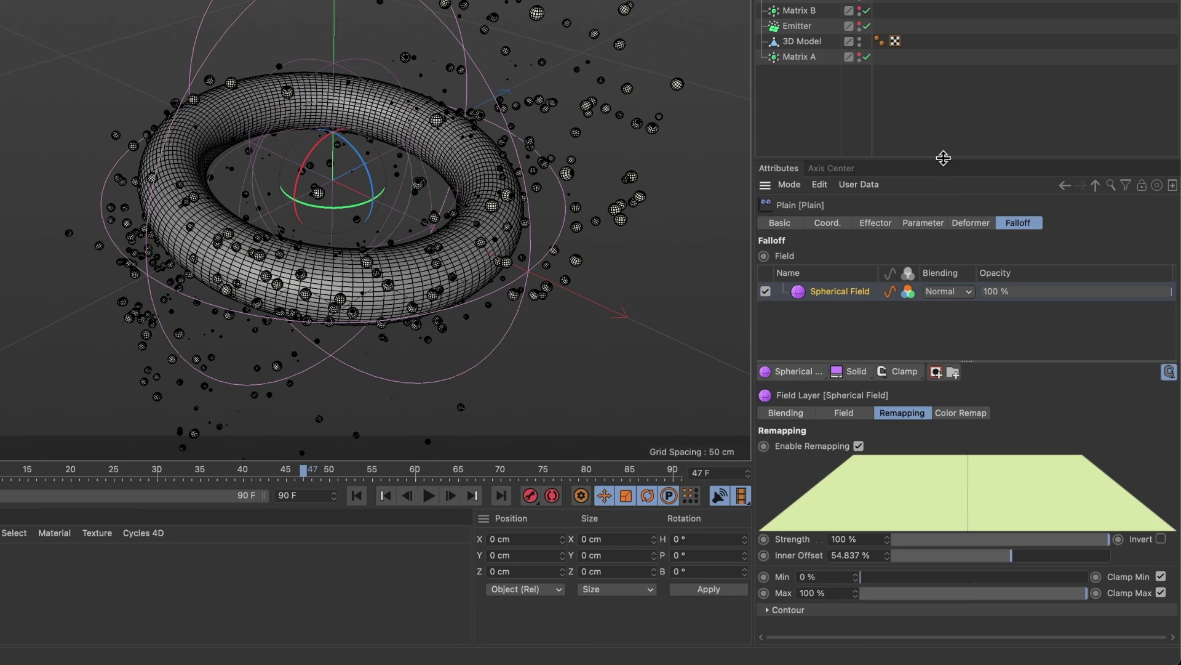
left_click_drag(943, 159, 944, 92)
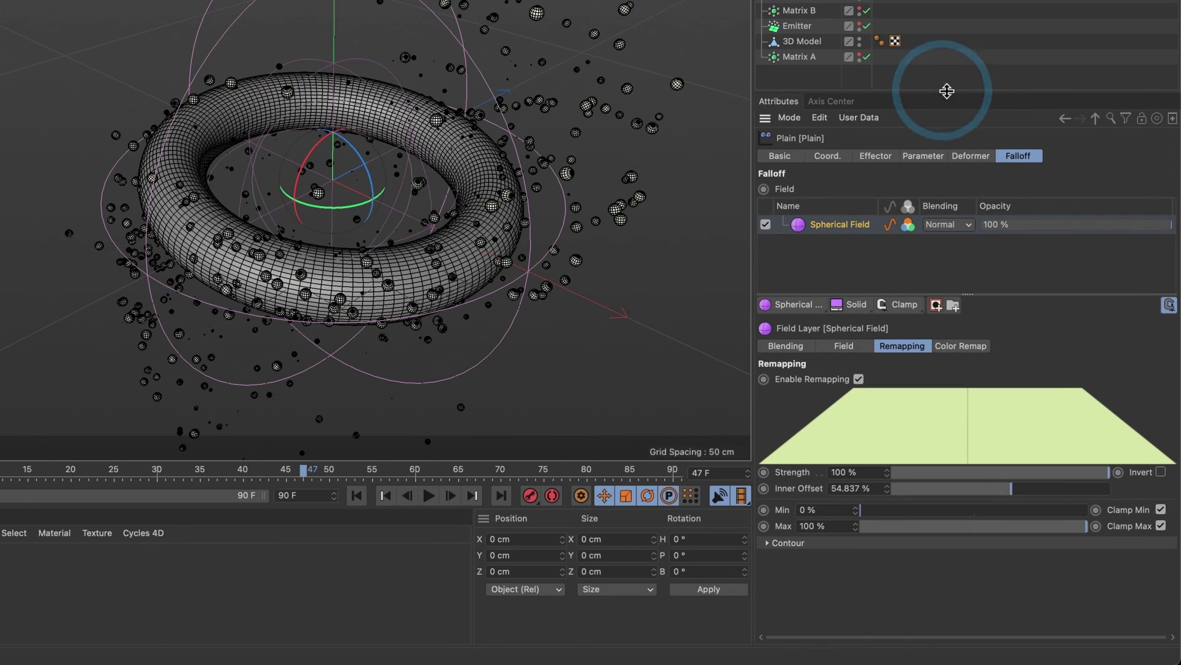
left_click(1161, 472)
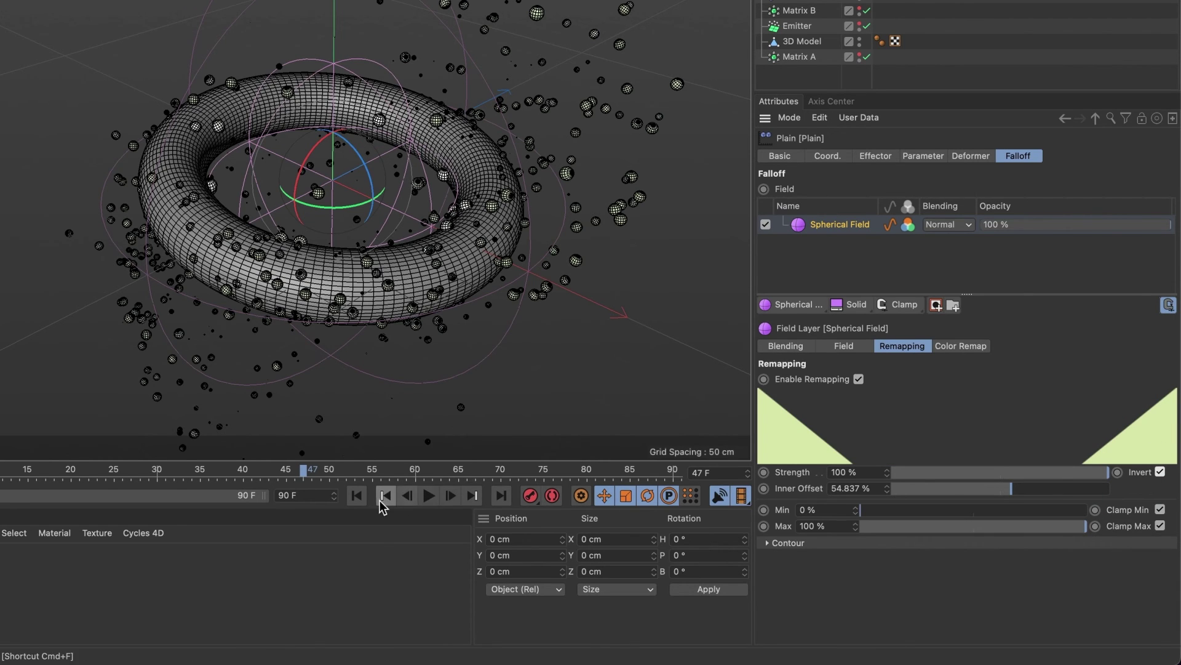
left_click(361, 502)
left_click(429, 496)
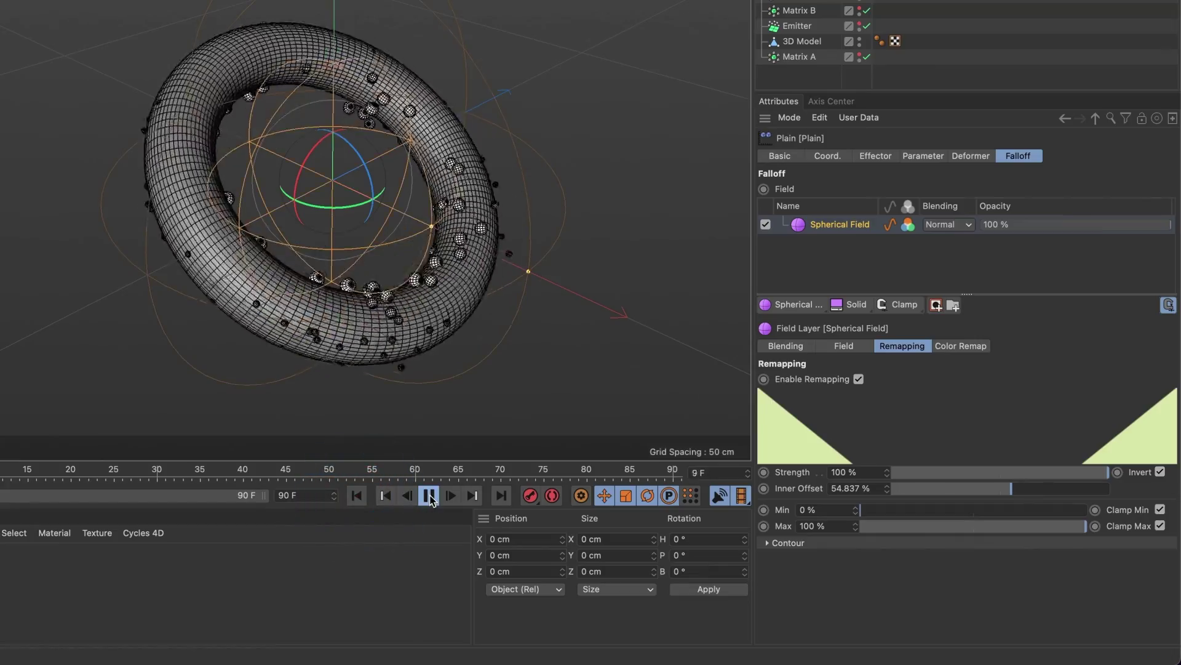